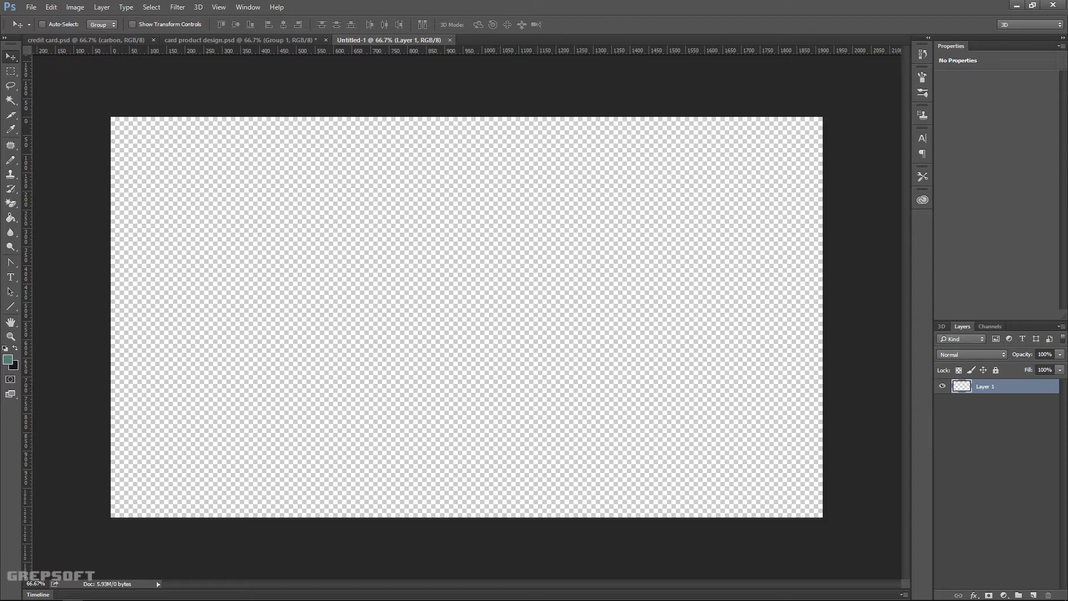
View the credit card.psd design and return to the blank Untitled-1 document.
{"action": "key", "text": "alt+Tab"}
{"action": "left_click_drag", "start_coordinate": [0, 136], "coordinate": [536, 173]}
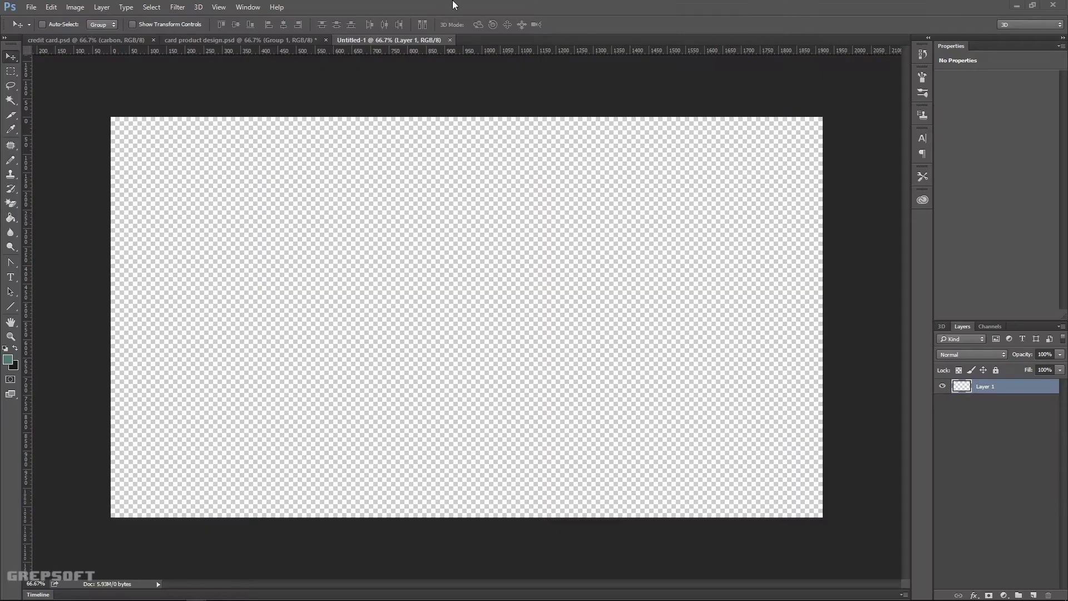
{"action": "left_click", "coordinate": [455, 4]}
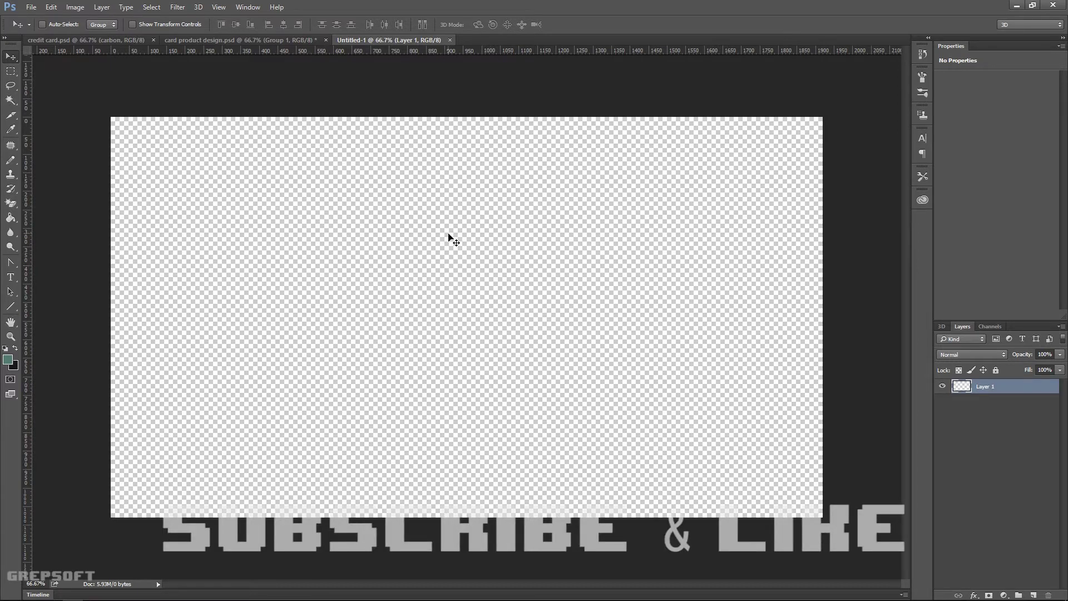
{"action": "left_click", "coordinate": [112, 42]}
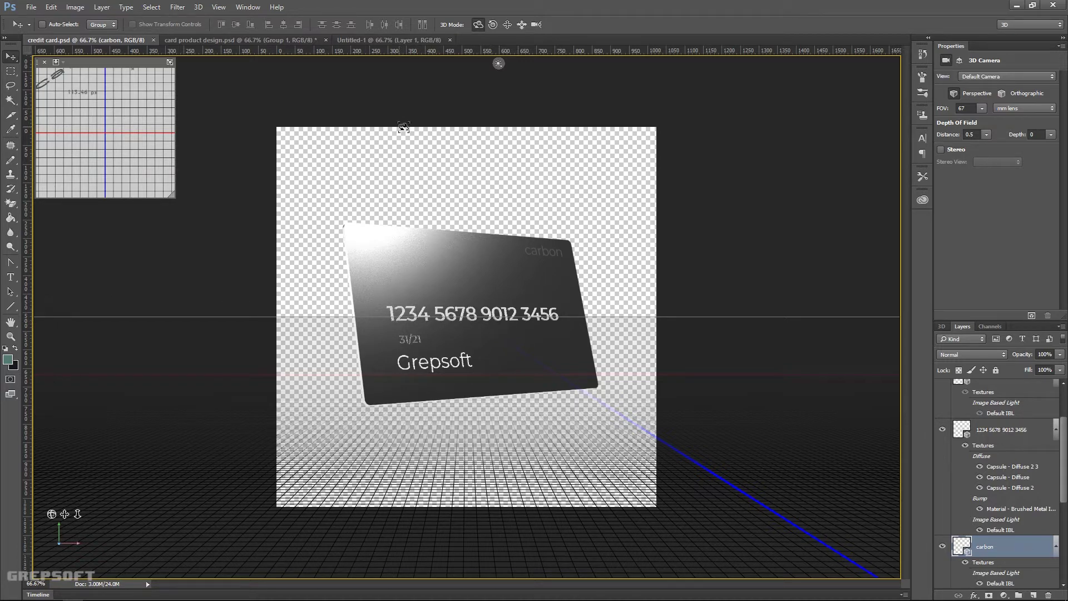
{"action": "left_click", "coordinate": [380, 42]}
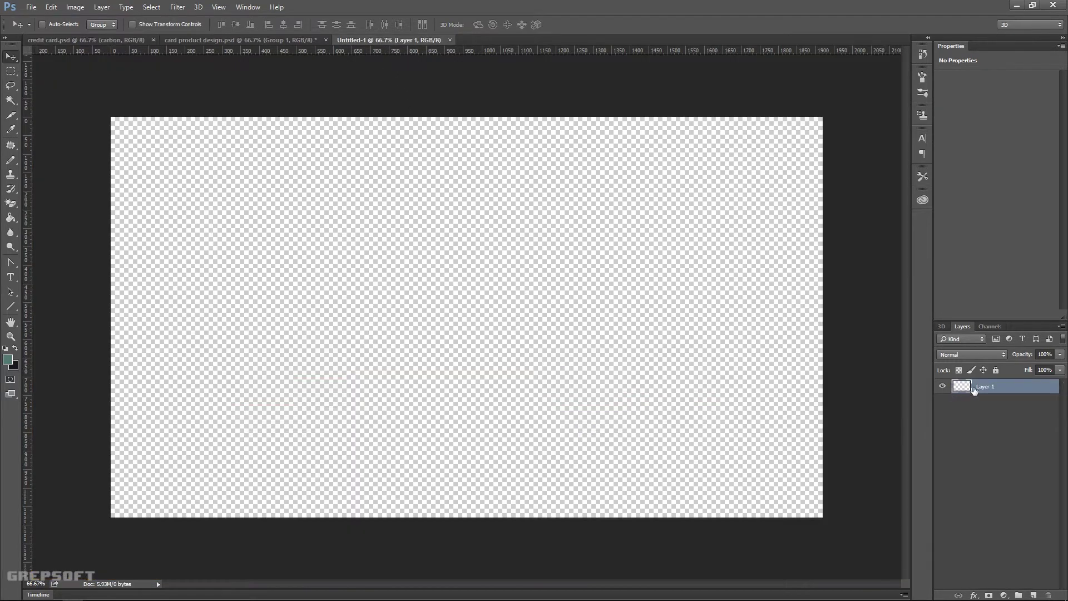
Rename Layer 1 as bg.
{"action": "double_click", "coordinate": [987, 387]}
{"action": "type", "text": "bg"}
{"action": "key", "text": "Return"}
Fill the whole bg layer with the teal foreground color #3aafa9 using the Paint Bucket.
{"action": "left_click", "coordinate": [11, 217]}
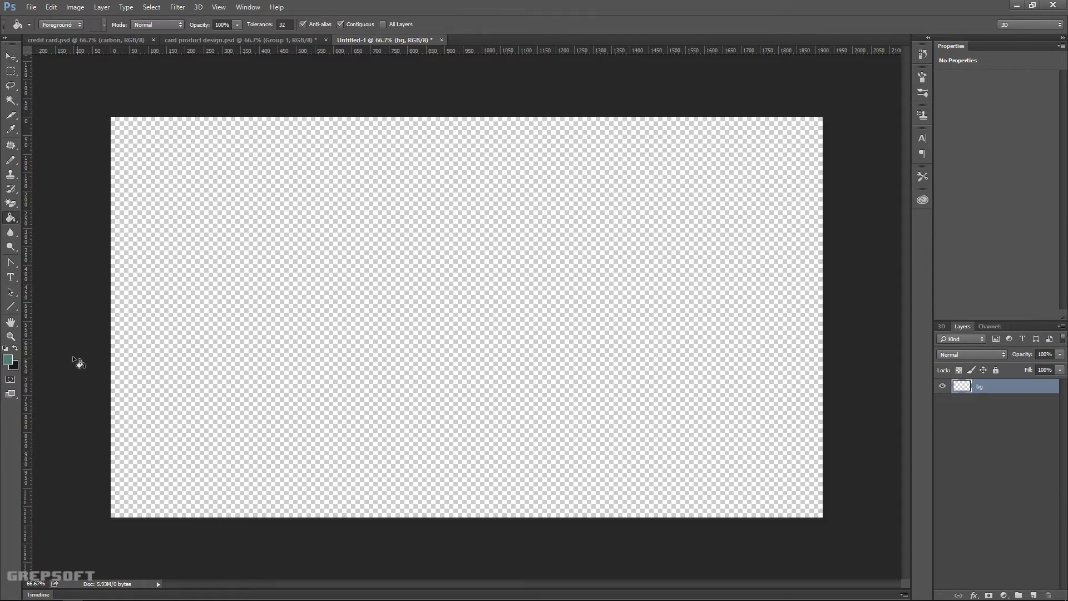
{"action": "left_click", "coordinate": [8, 359]}
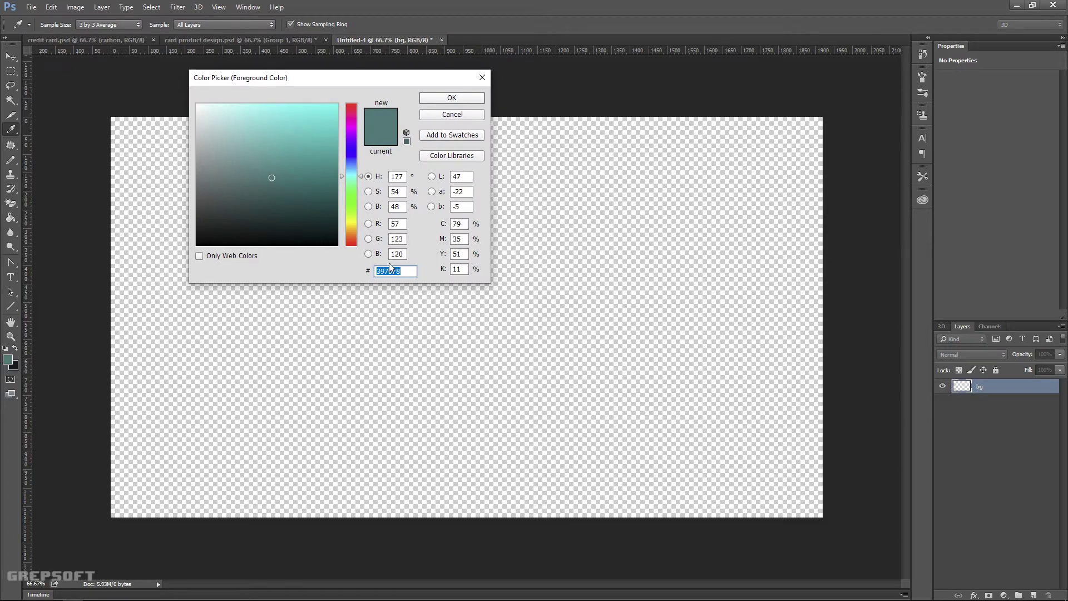
{"action": "type", "text": "3aa"}
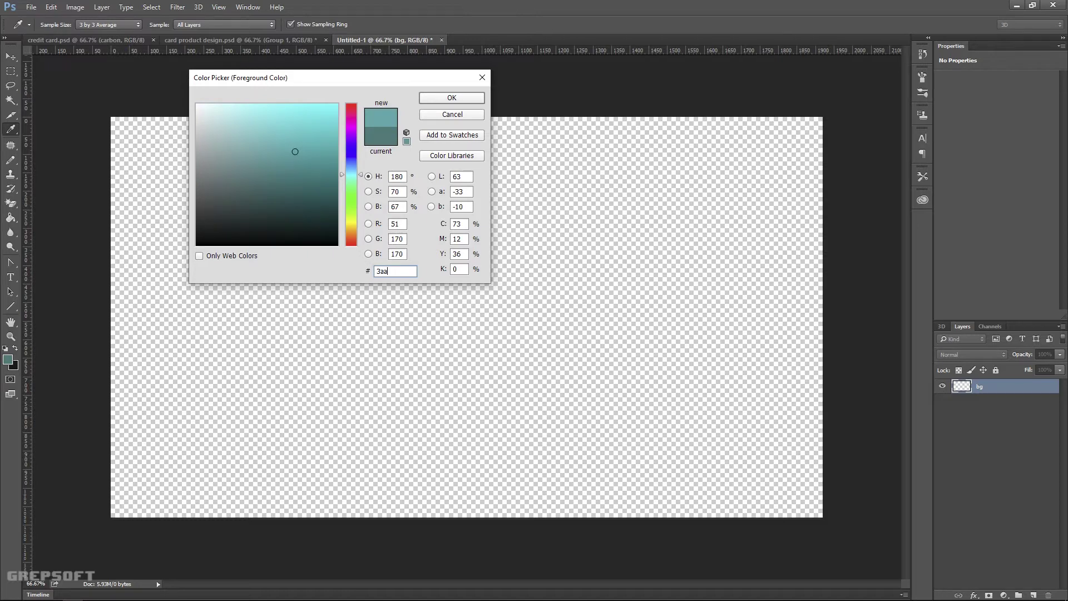
{"action": "type", "text": "fa9"}
{"action": "left_click", "coordinate": [447, 101]}
{"action": "key", "text": "g"}
{"action": "left_click", "coordinate": [507, 327]}
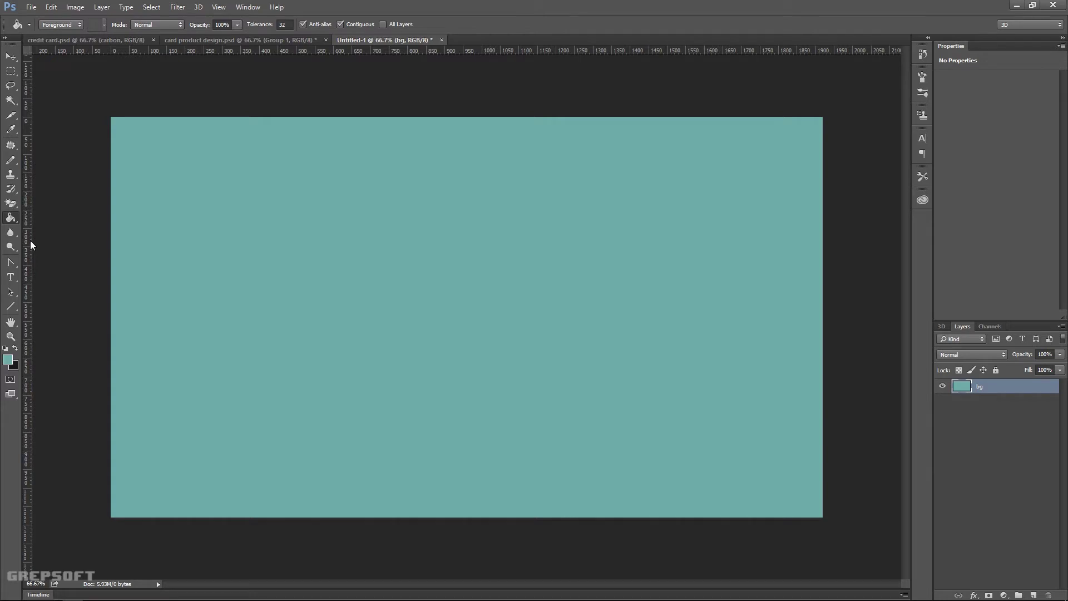
Place a vertical guide about 110 px from the canvas's left edge.
{"action": "left_click_drag", "start_coordinate": [30, 240], "coordinate": [143, 245]}
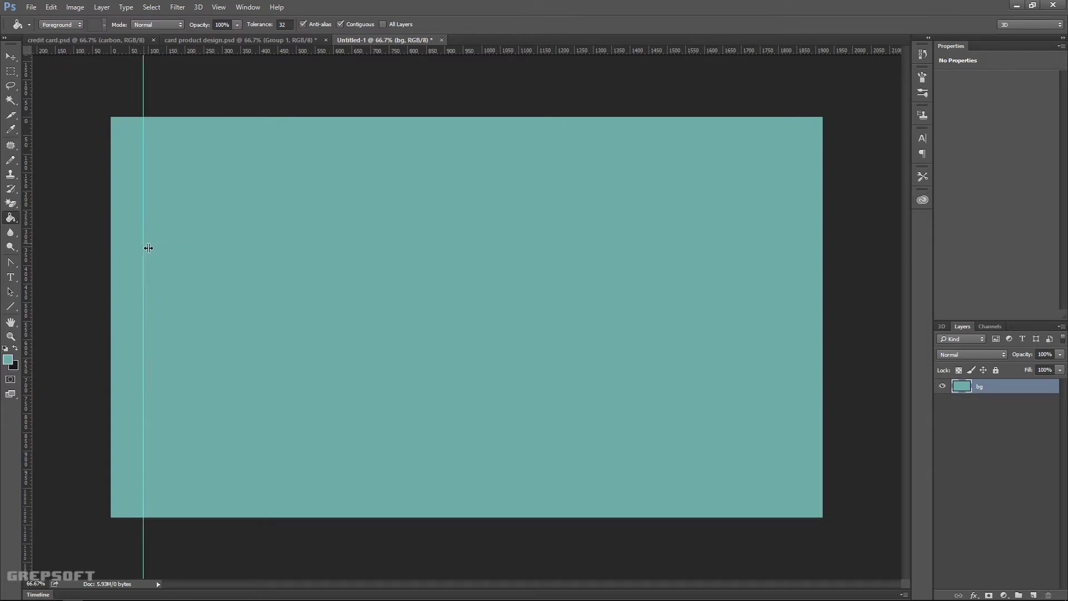
{"action": "left_click", "coordinate": [12, 57]}
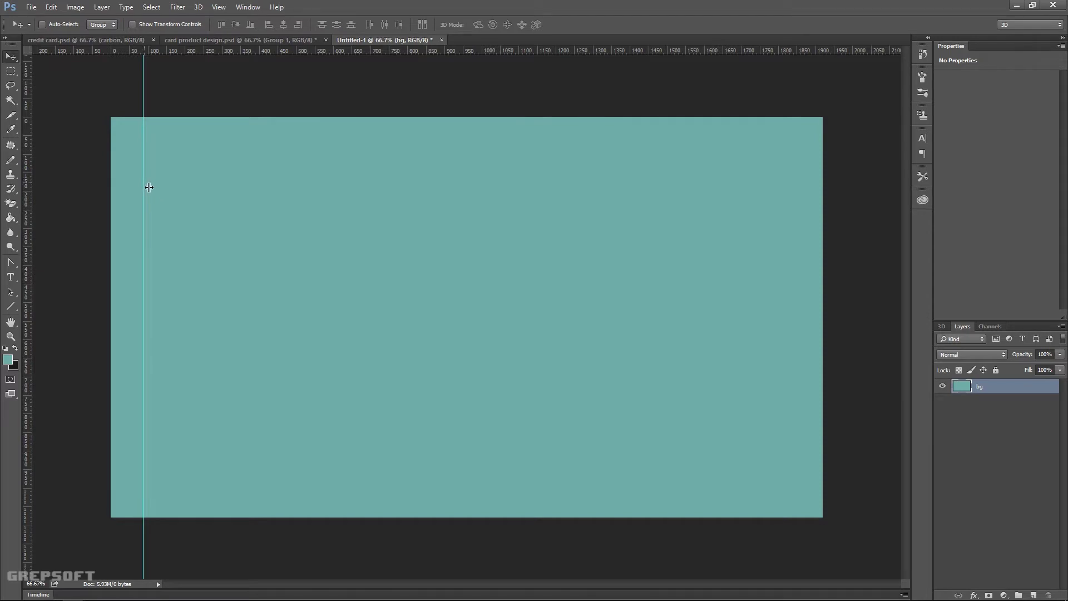
{"action": "left_click_drag", "start_coordinate": [145, 185], "coordinate": [153, 184]}
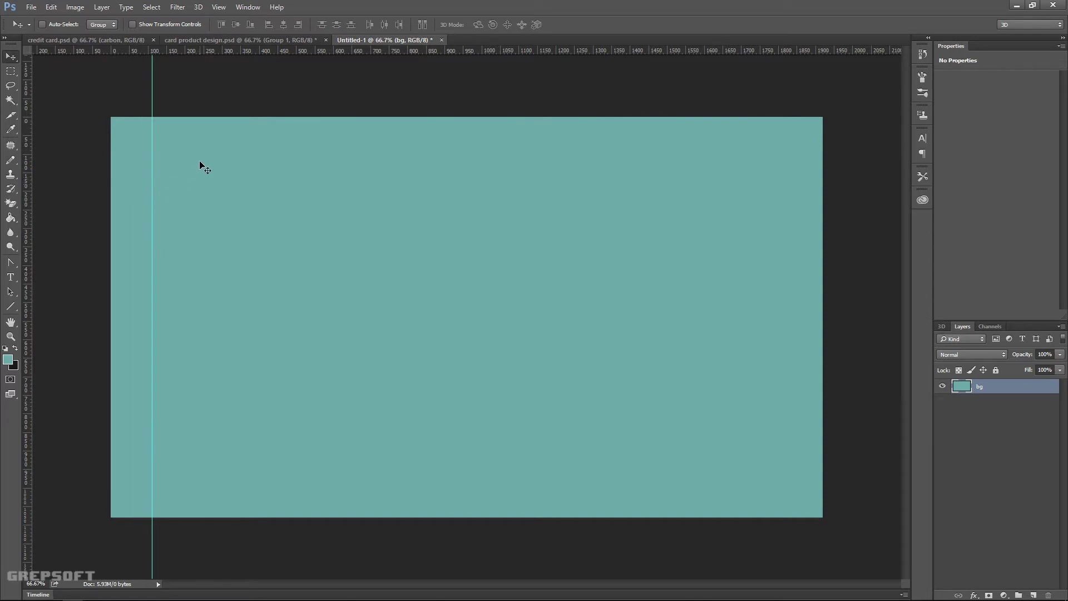
Check the ruler units in the Units & Rulers preferences without changing them.
{"action": "left_click", "coordinate": [50, 8]}
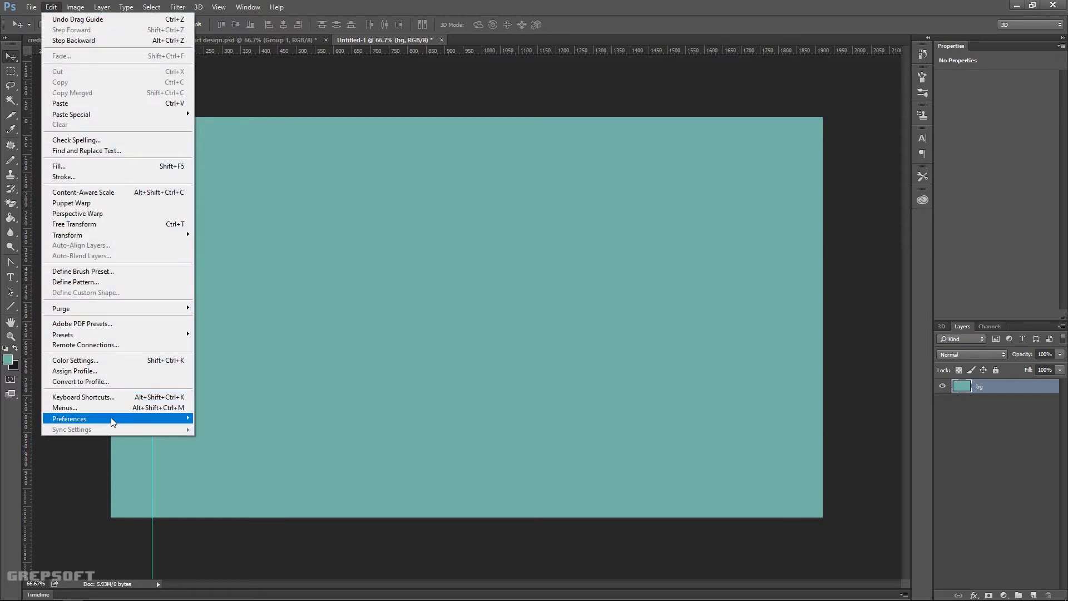
{"action": "mouse_move", "coordinate": [113, 422]}
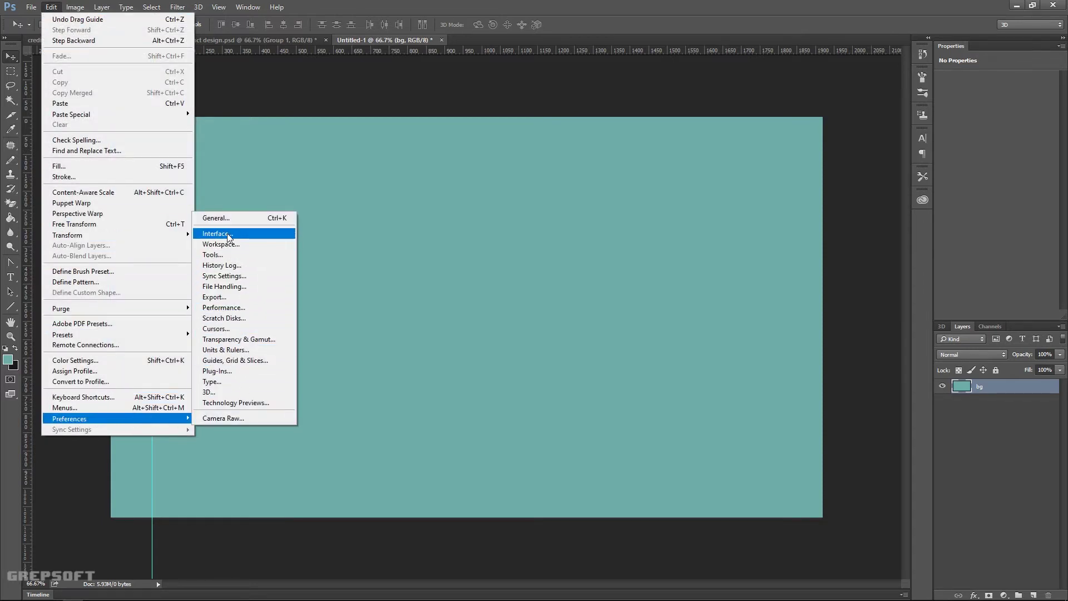
{"action": "left_click", "coordinate": [217, 218]}
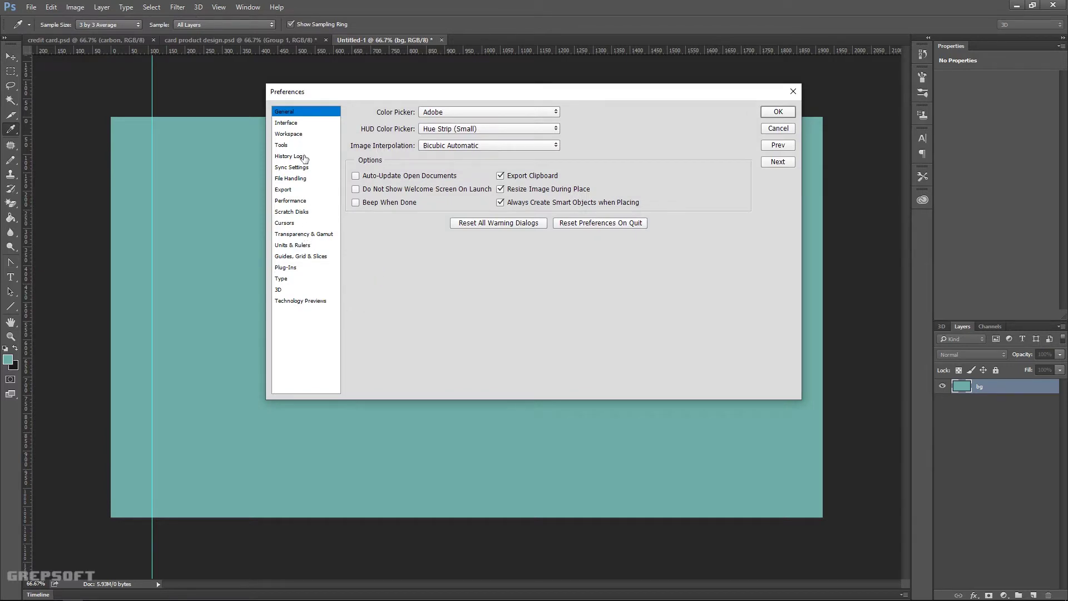
{"action": "left_click", "coordinate": [298, 247]}
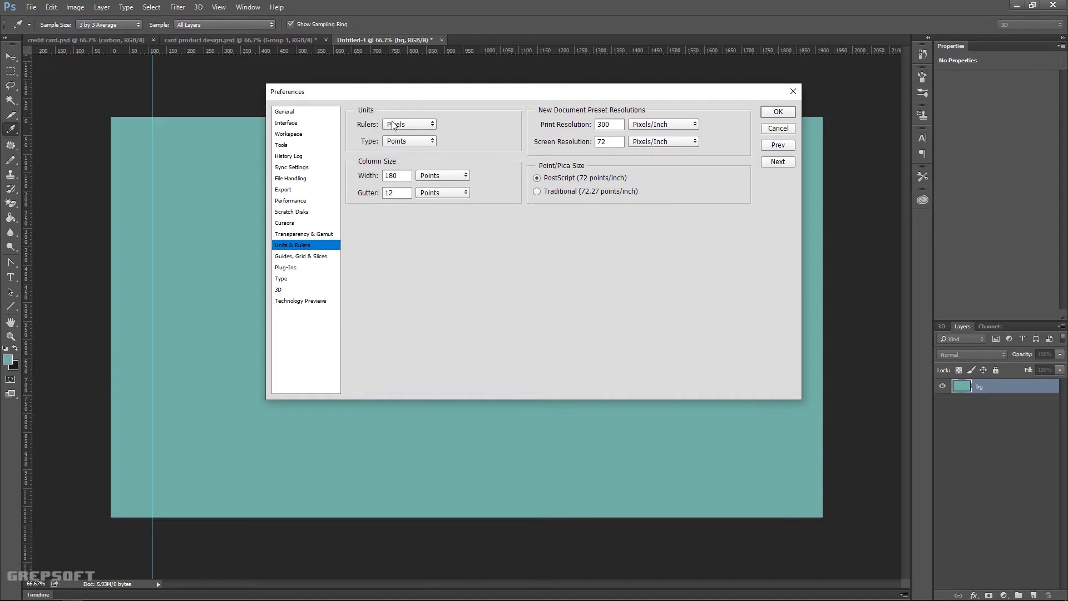
{"action": "left_click", "coordinate": [773, 129]}
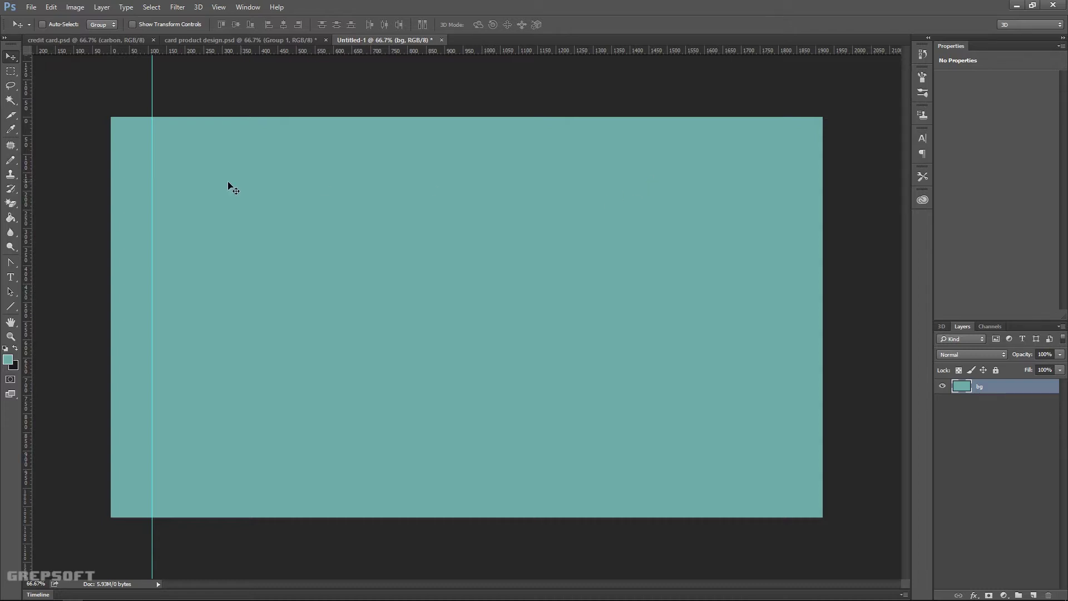
Move the existing vertical guide to about 100 px and add further vertical guides at about 200, 600 and 1600 px.
{"action": "mouse_move", "coordinate": [156, 254]}
{"action": "left_mouse_down"}
{"action": "mouse_move", "coordinate": [112, 255]}
{"action": "mouse_move", "coordinate": [148, 262]}
{"action": "left_mouse_up"}
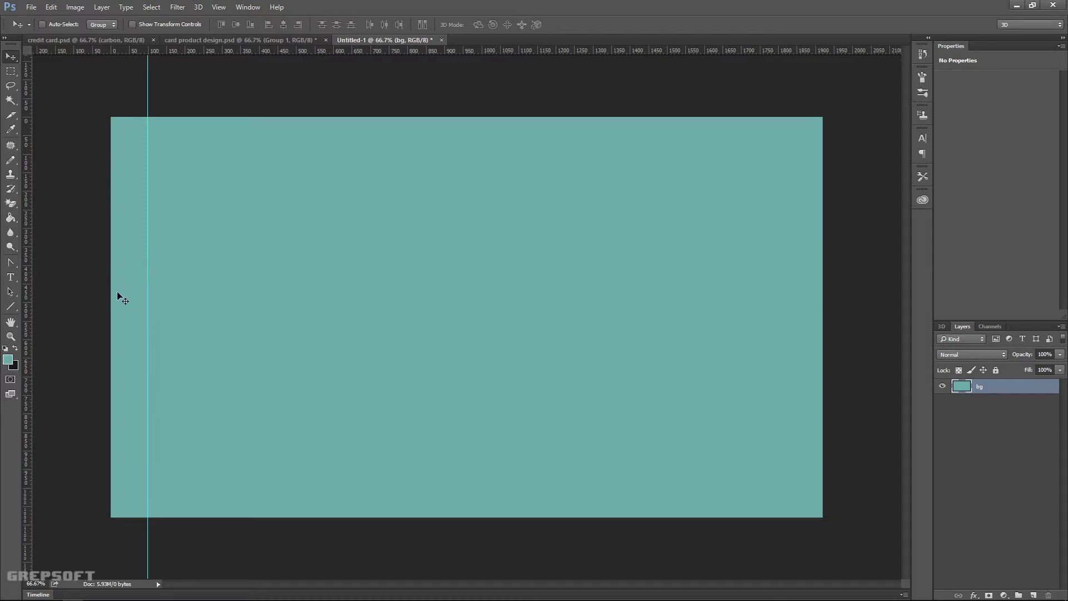
{"action": "left_click_drag", "start_coordinate": [28, 293], "coordinate": [190, 301]}
{"action": "left_click_drag", "start_coordinate": [28, 301], "coordinate": [336, 300]}
{"action": "left_click_drag", "start_coordinate": [28, 276], "coordinate": [704, 318]}
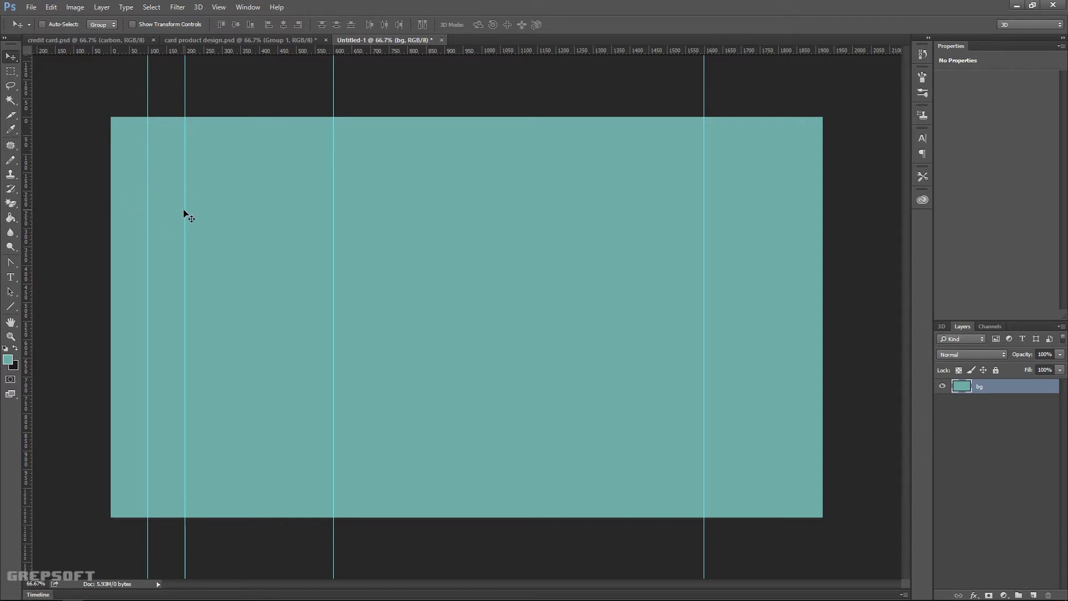
{"action": "left_click_drag", "start_coordinate": [185, 217], "coordinate": [189, 217]}
{"action": "left_click_drag", "start_coordinate": [339, 230], "coordinate": [339, 232]}
{"action": "left_click_drag", "start_coordinate": [705, 143], "coordinate": [703, 142]}
Check the document's width and height in the Image Size dialog.
{"action": "left_click", "coordinate": [76, 7]}
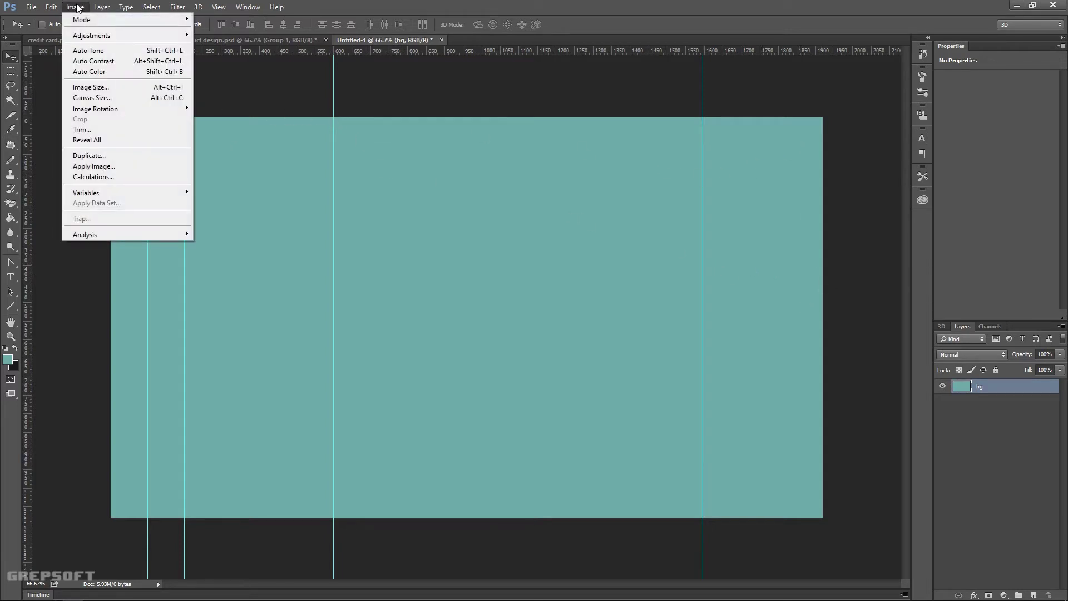
{"action": "left_click", "coordinate": [89, 88]}
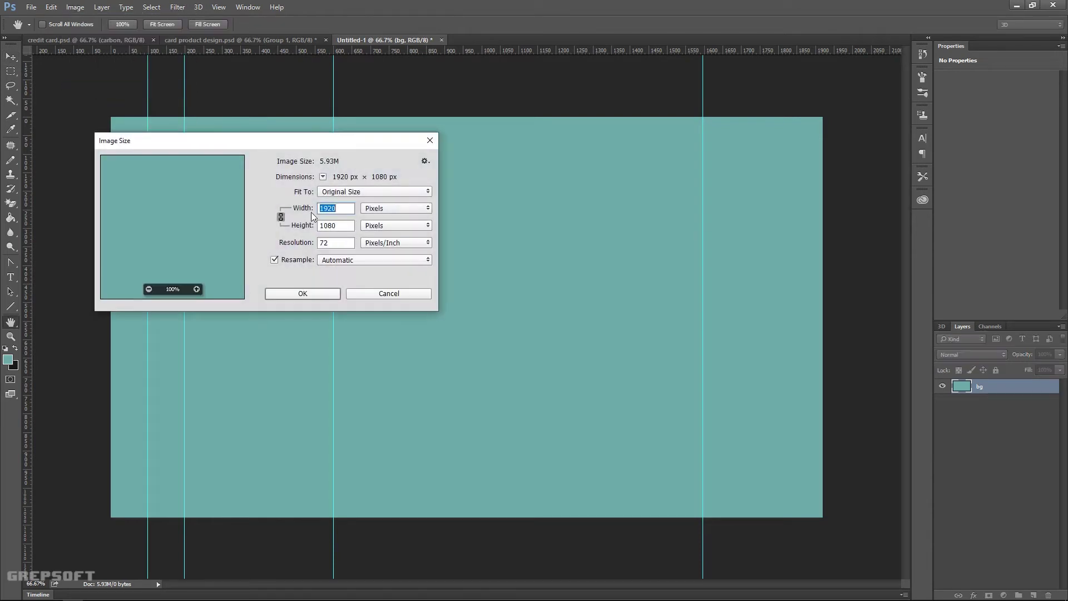
{"action": "left_click", "coordinate": [361, 292]}
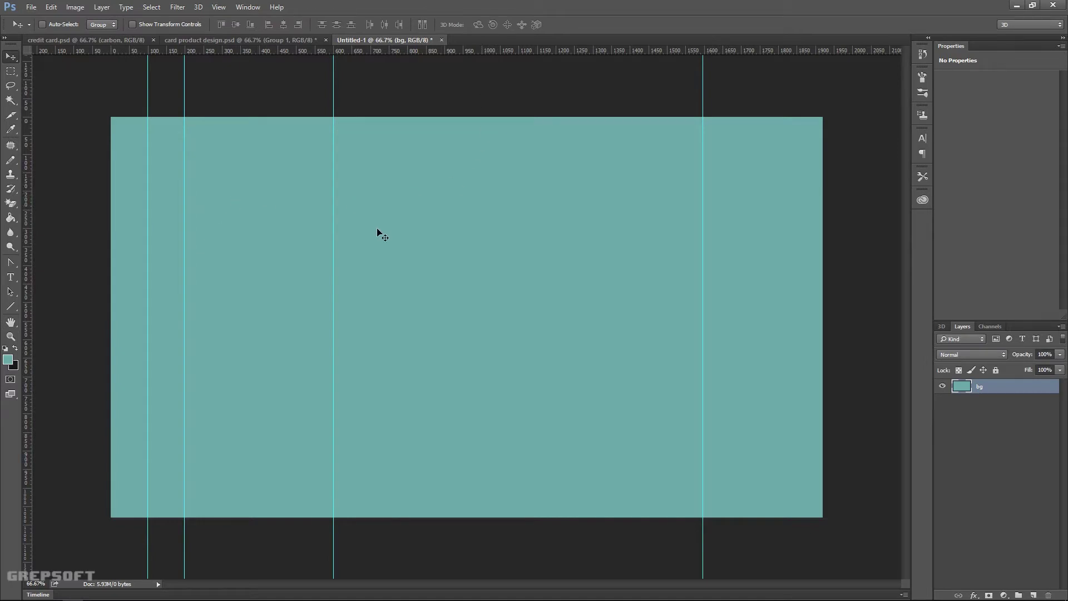
Select the full-height strip between the canvas's left edge and the first guide, and set the foreground color to #17252a.
{"action": "left_click", "coordinate": [11, 73]}
{"action": "left_click_drag", "start_coordinate": [83, 95], "coordinate": [149, 579]}
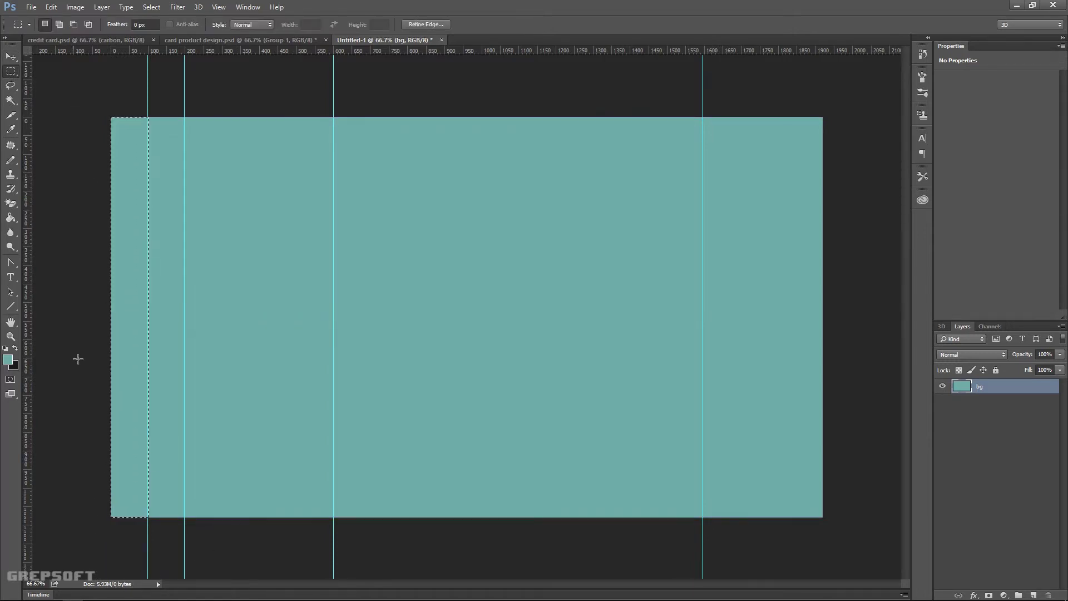
{"action": "left_click", "coordinate": [14, 220]}
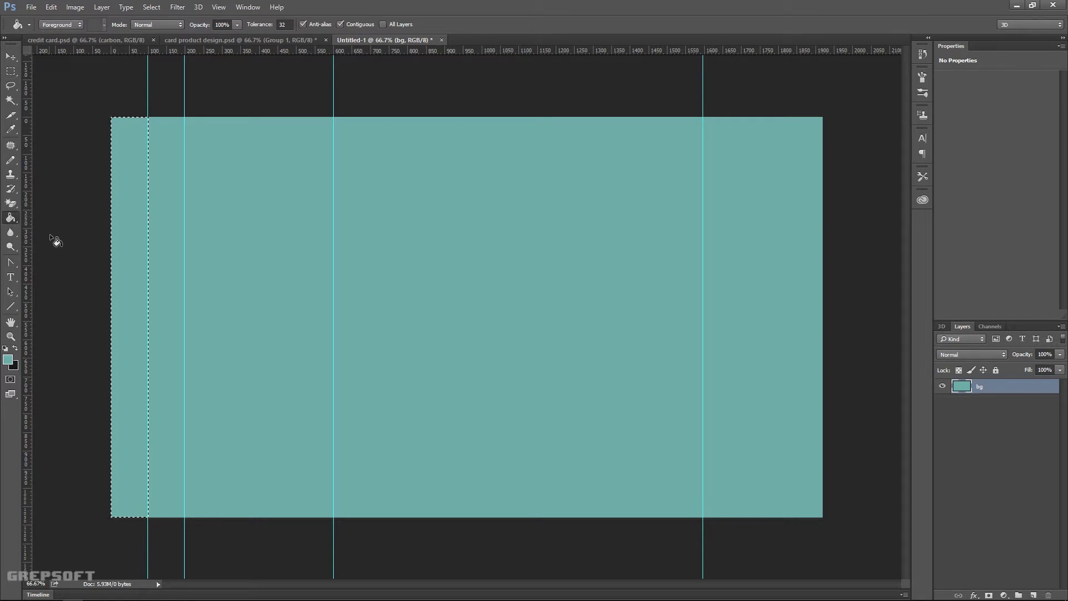
{"action": "left_click", "coordinate": [9, 362]}
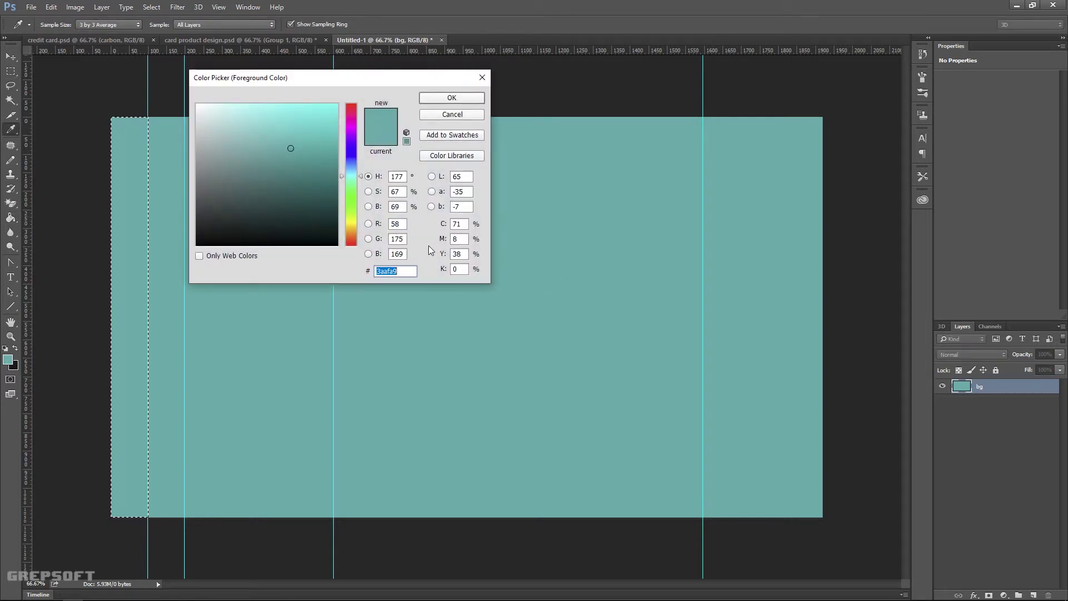
{"action": "type", "text": "17"}
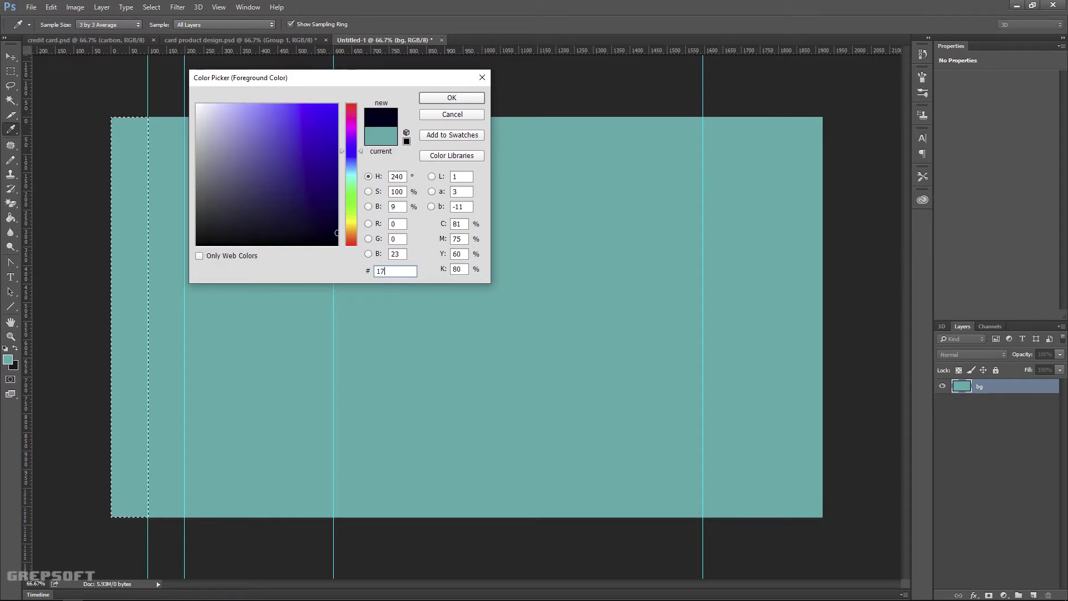
{"action": "type", "text": "2"}
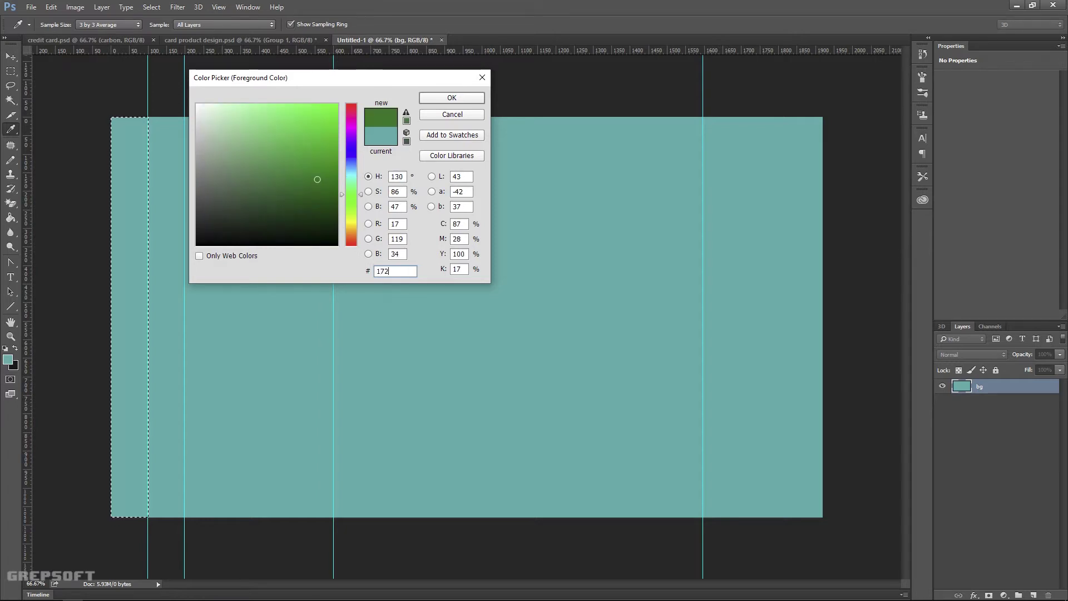
{"action": "type", "text": "52a"}
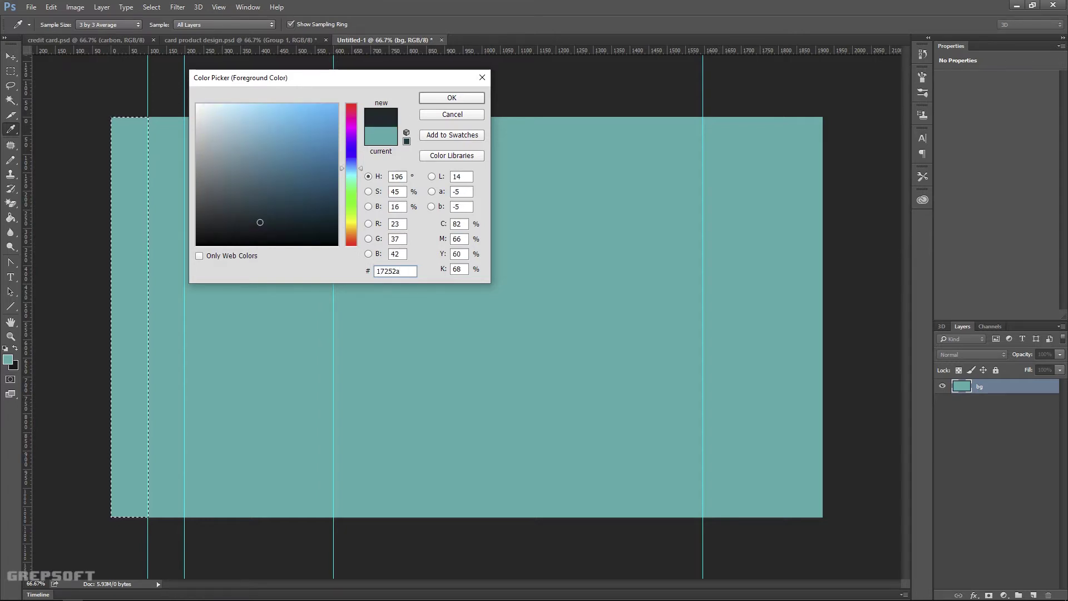
{"action": "left_click", "coordinate": [455, 97]}
{"action": "key", "text": "g"}
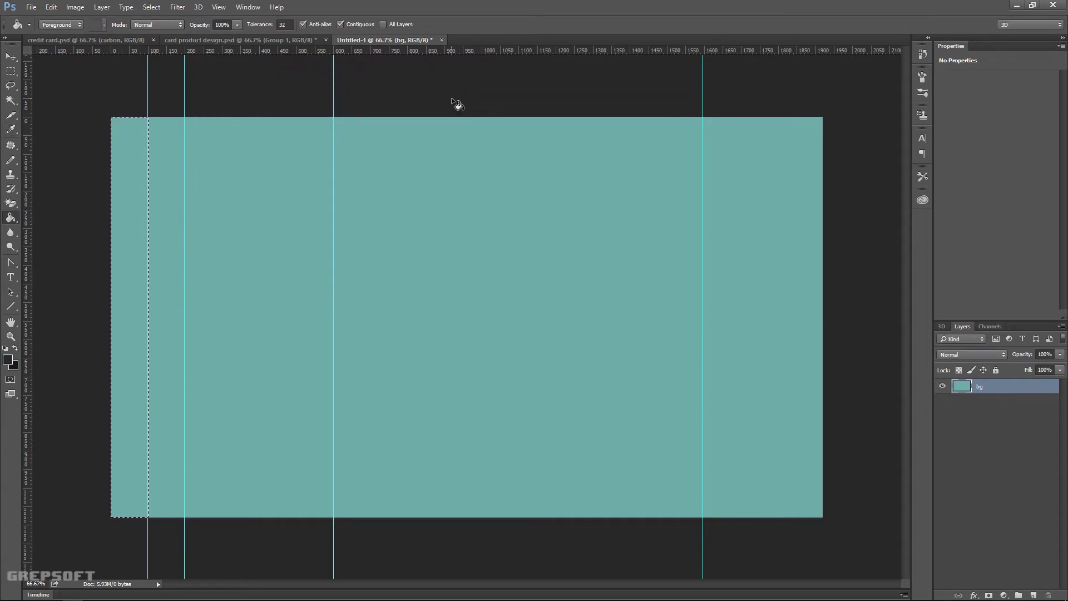
Fill the selected strip with the dark foreground color on a new layer above bg.
{"action": "left_click", "coordinate": [123, 281]}
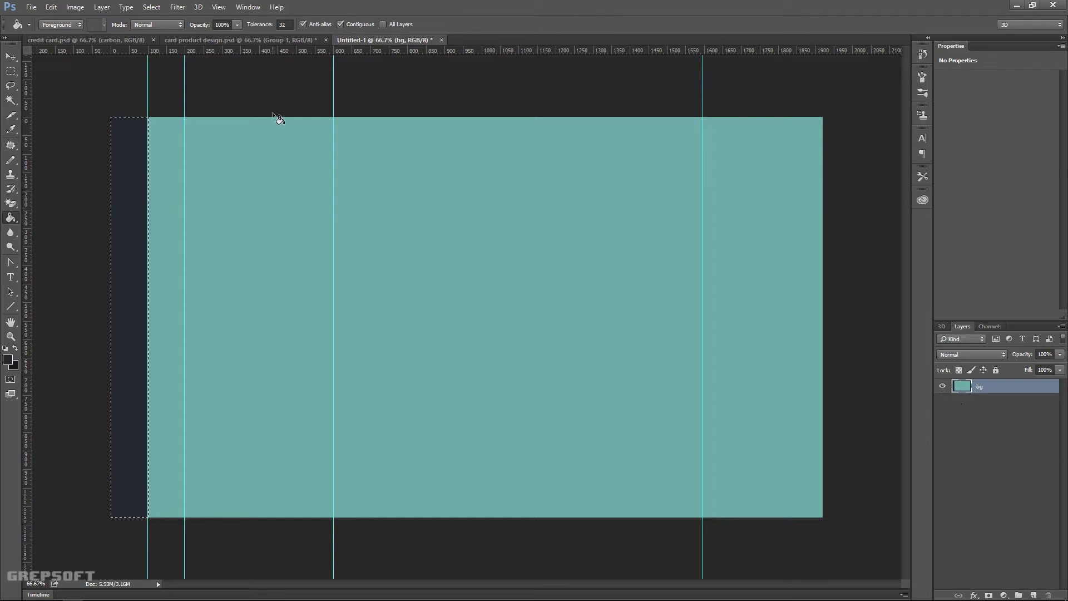
{"action": "key", "text": "ctrl+z"}
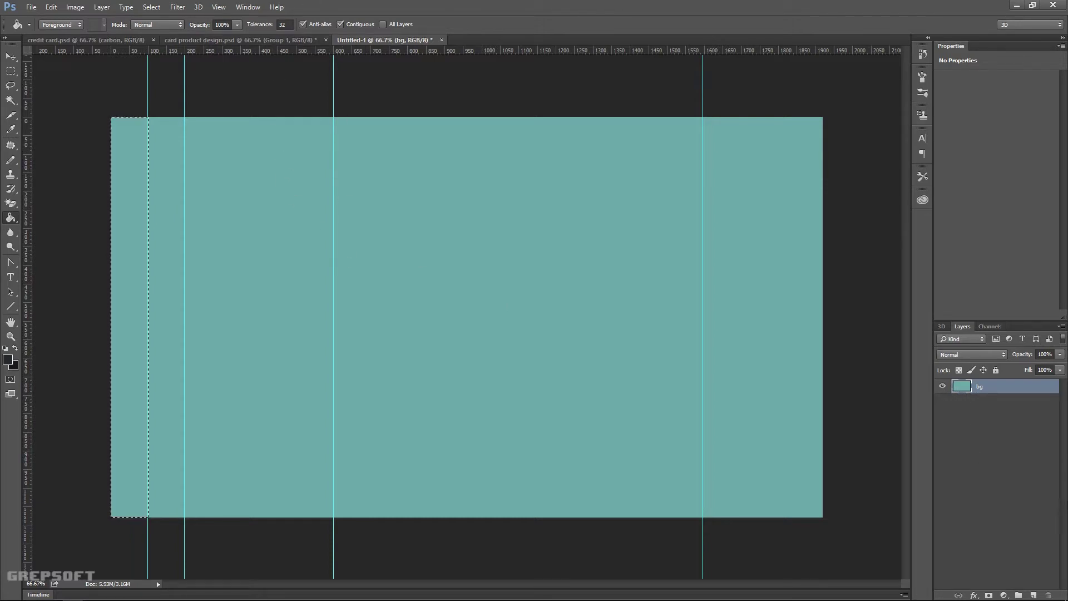
{"action": "left_click", "coordinate": [1033, 595]}
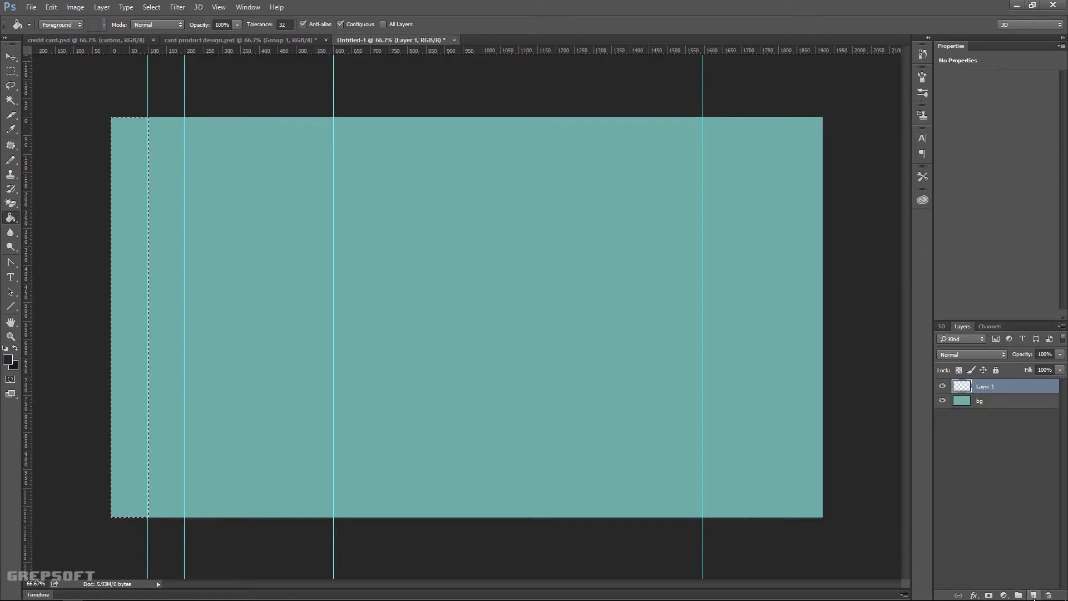
{"action": "left_click", "coordinate": [136, 238]}
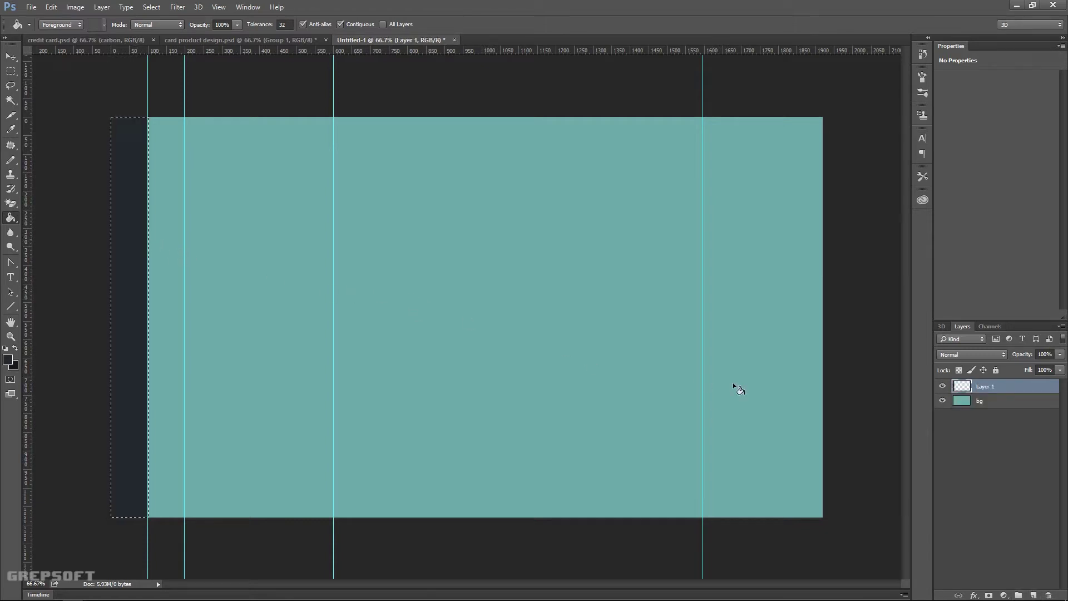
Try to rename the dark strip's layer as sidebar.
{"action": "double_click", "coordinate": [986, 388]}
{"action": "type", "text": "sidebar"}
{"action": "key", "text": "Return"}
{"action": "key", "text": "ctrl+z"}
Deselect the strip and draw a short horizontal line about 63 px wide near the middle of the canvas.
{"action": "key", "text": "ctrl+d"}
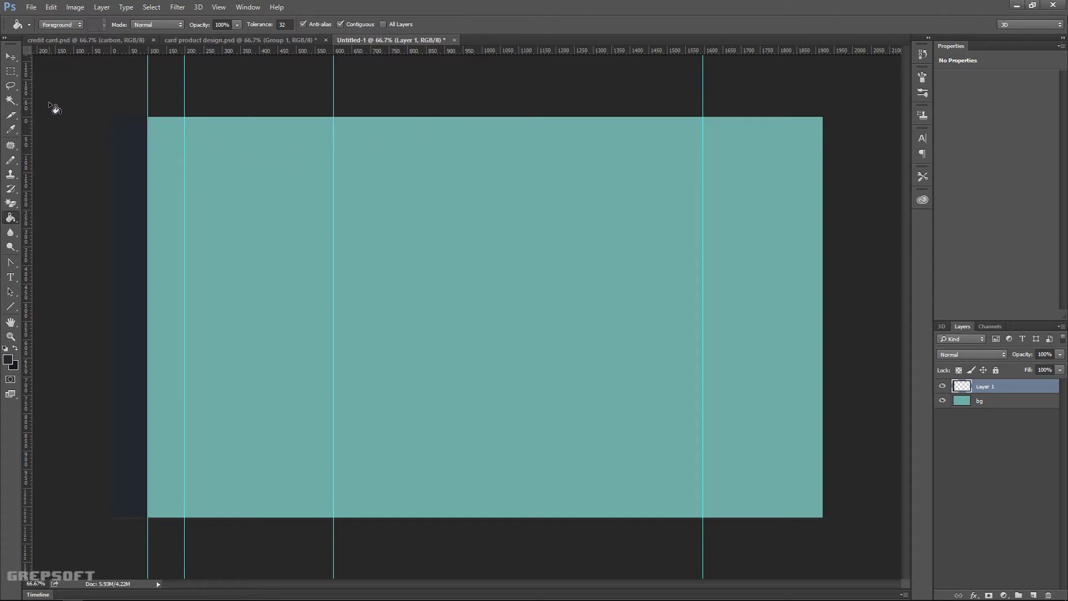
{"action": "left_click", "coordinate": [10, 56]}
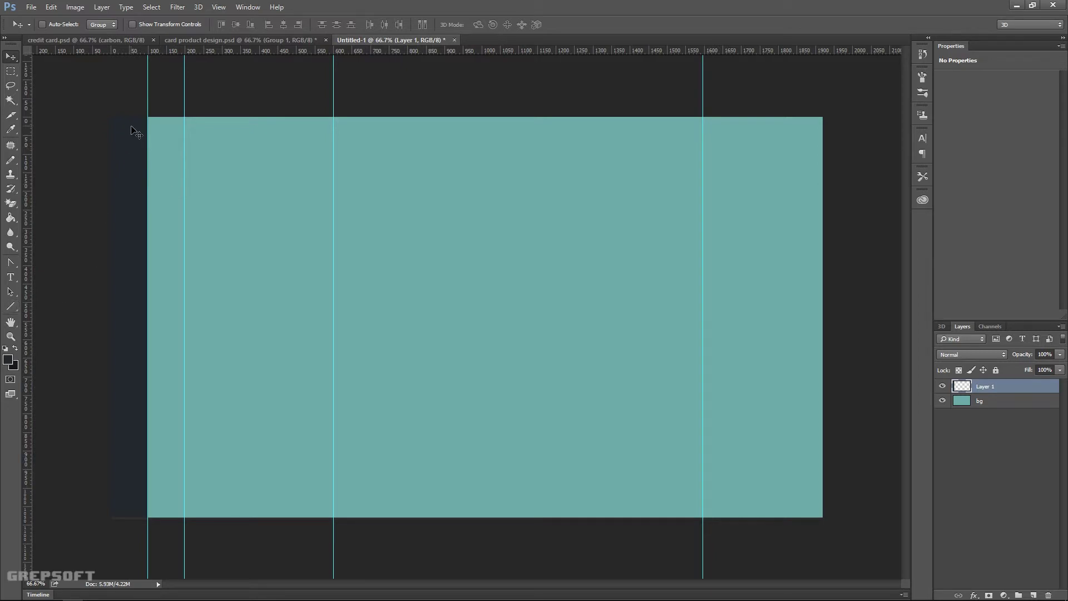
{"action": "scroll", "coordinate": [132, 128], "scroll_direction": "up", "scroll_amount": 3}
{"action": "scroll", "coordinate": [119, 154], "scroll_direction": "down", "scroll_amount": 2}
{"action": "left_click", "coordinate": [9, 307]}
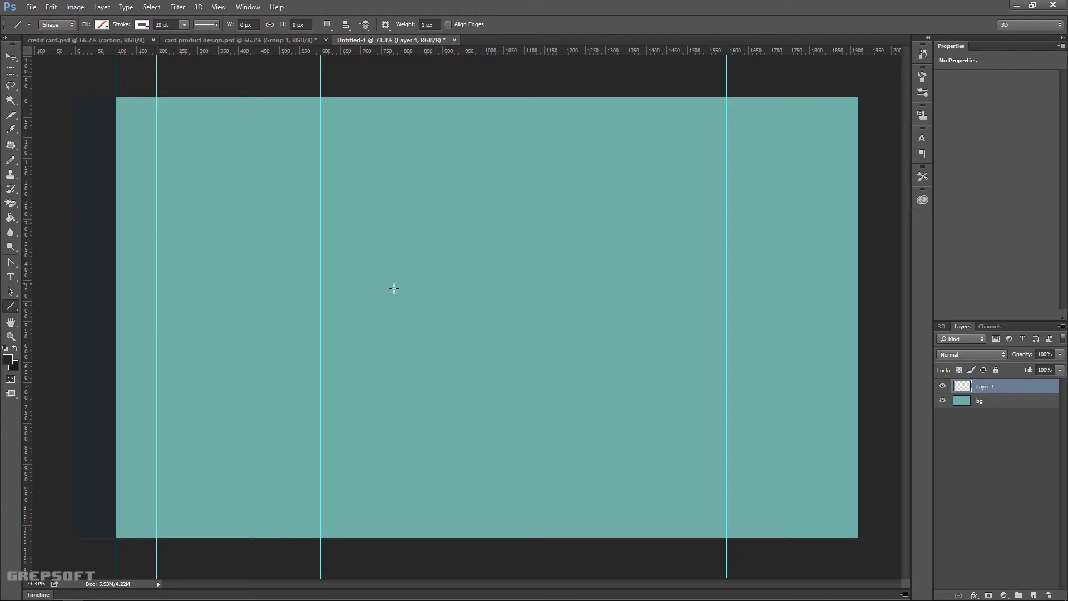
{"action": "left_click_drag", "start_coordinate": [430, 298], "coordinate": [456, 297]}
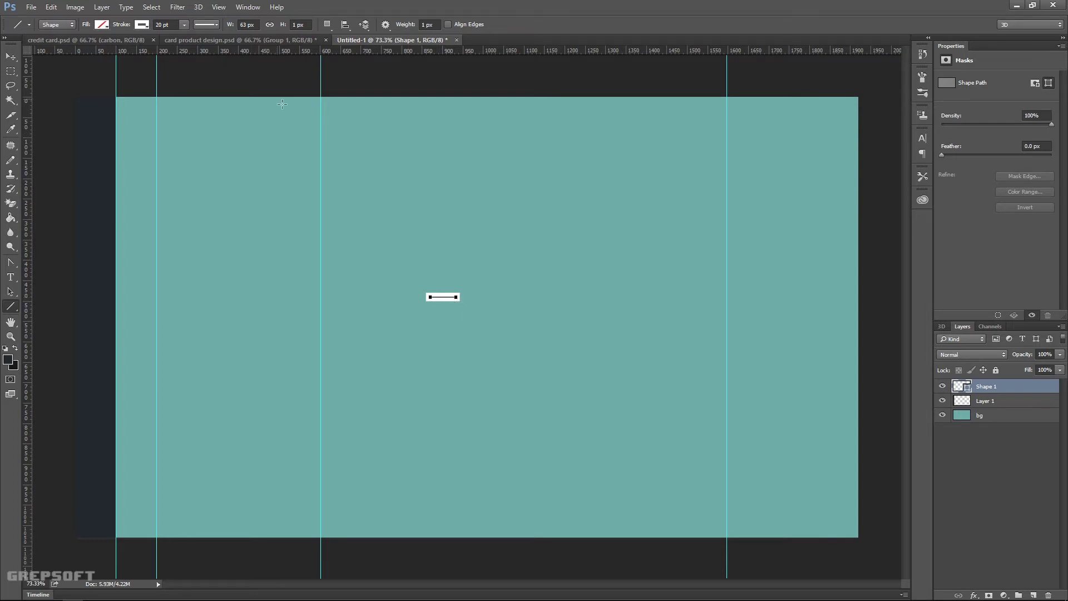
Give the line's stroke rounded corners and set its stroke width to 10 pt.
{"action": "left_click", "coordinate": [201, 25]}
{"action": "left_click", "coordinate": [243, 144]}
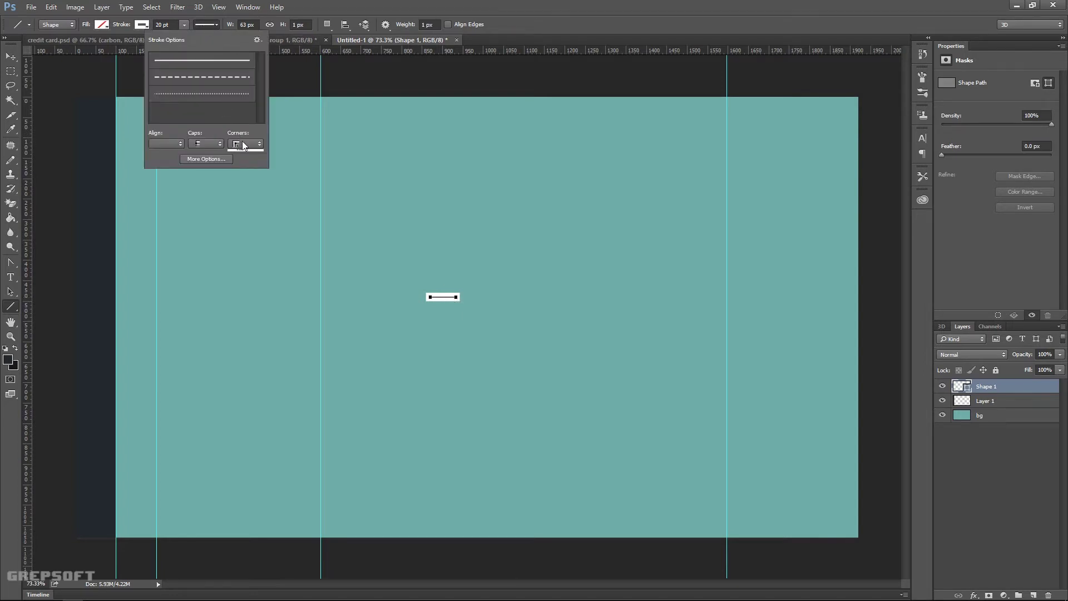
{"action": "left_click", "coordinate": [241, 163]}
{"action": "left_click", "coordinate": [162, 26]}
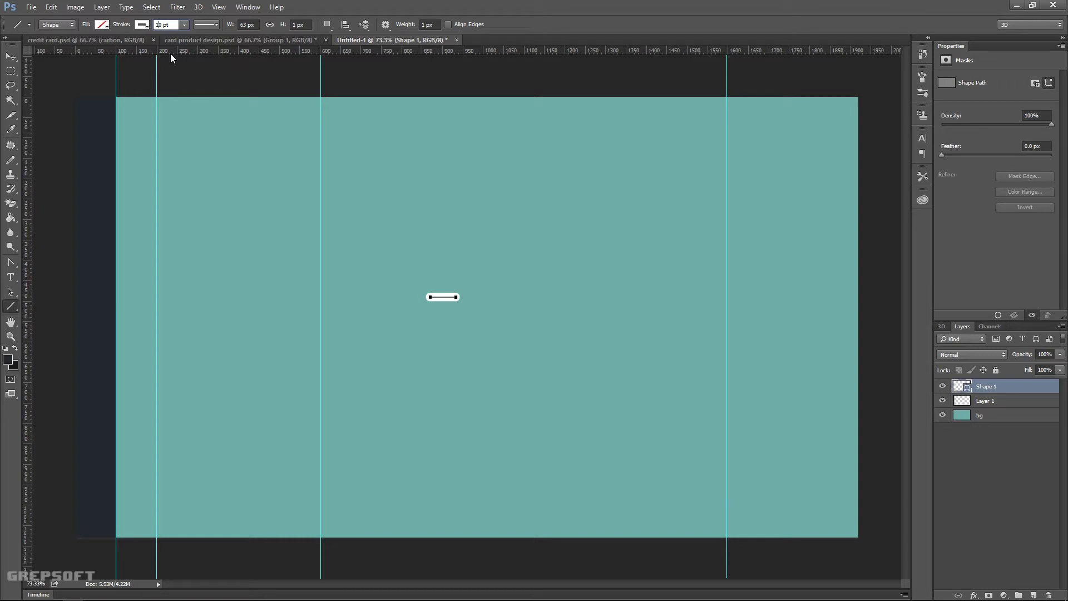
{"action": "key", "text": "Return"}
Duplicate the line twice directly below itself to form a stack of three evenly spaced bars.
{"action": "left_click", "coordinate": [9, 58]}
{"action": "left_click_drag", "start_coordinate": [440, 298], "coordinate": [440, 307]}
{"action": "left_click_drag", "start_coordinate": [442, 306], "coordinate": [443, 316]}
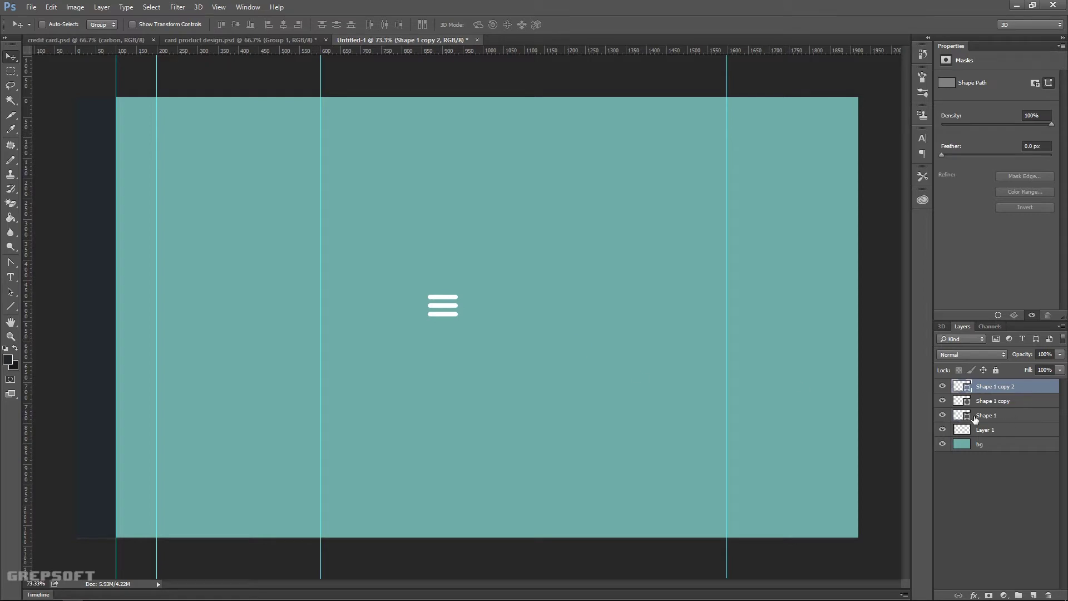
Group the three bar layers and name the group hambburger.
{"action": "left_click", "coordinate": [994, 415], "text": "shift"}
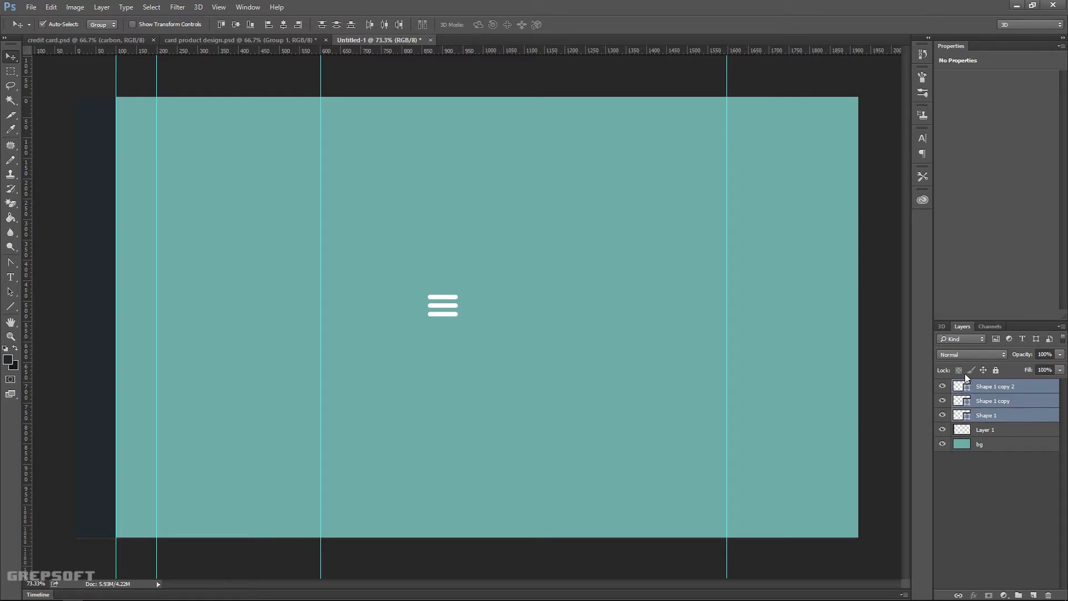
{"action": "key", "text": "ctrl+g"}
{"action": "double_click", "coordinate": [984, 387]}
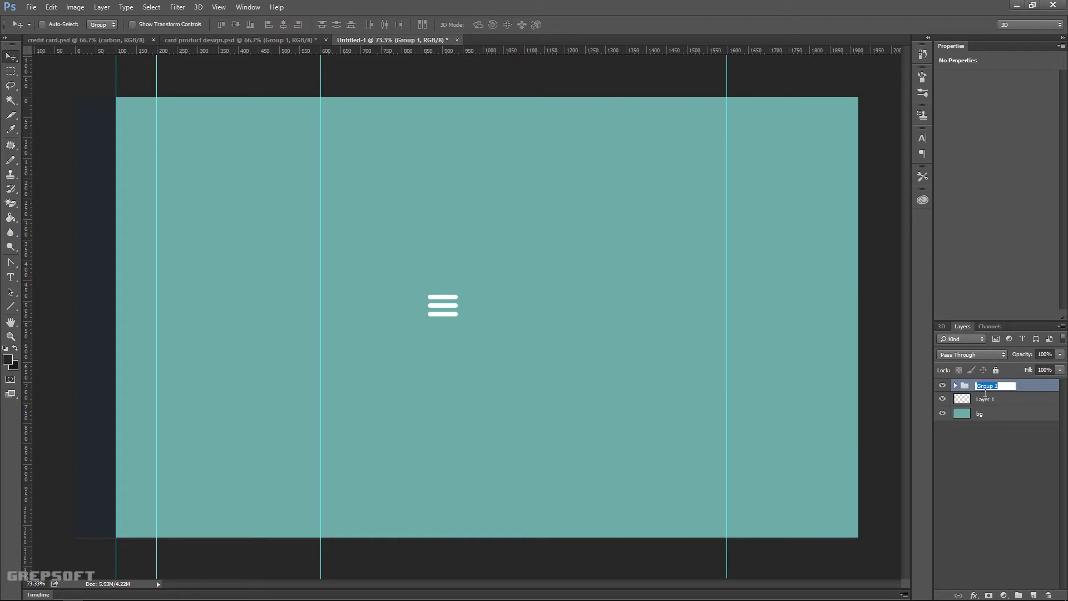
{"action": "type", "text": "hambburger"}
{"action": "key", "text": "Return"}
Move the hambburger group to the top of the dark sidebar and scale it down to about 67%.
{"action": "left_click_drag", "start_coordinate": [450, 310], "coordinate": [103, 121]}
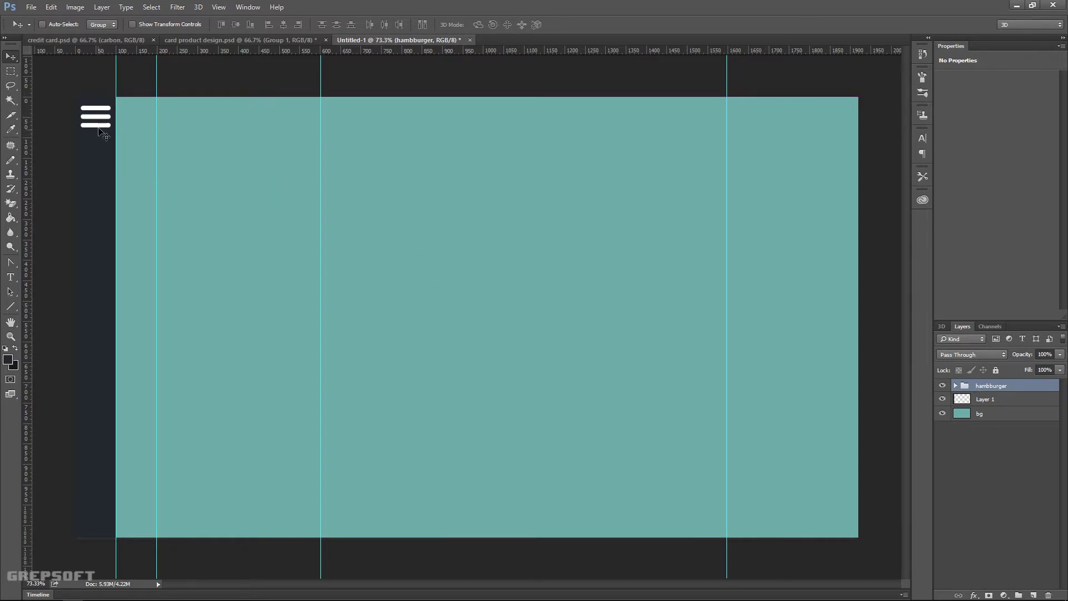
{"action": "key", "text": "ctrl"}
{"action": "key", "text": "ctrl+t"}
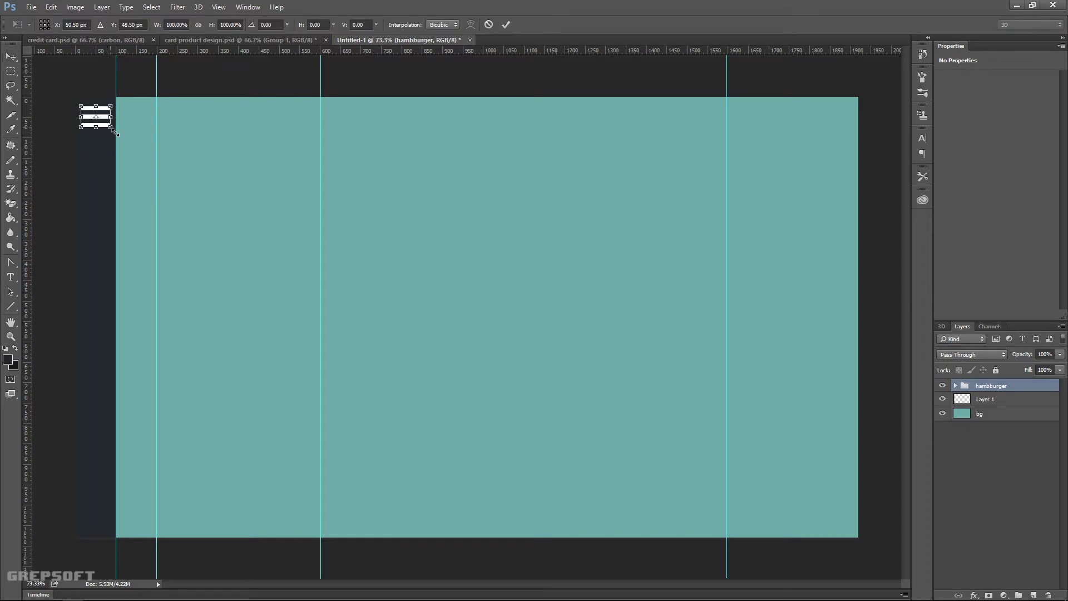
{"action": "left_click_drag", "start_coordinate": [113, 131], "coordinate": [110, 129]}
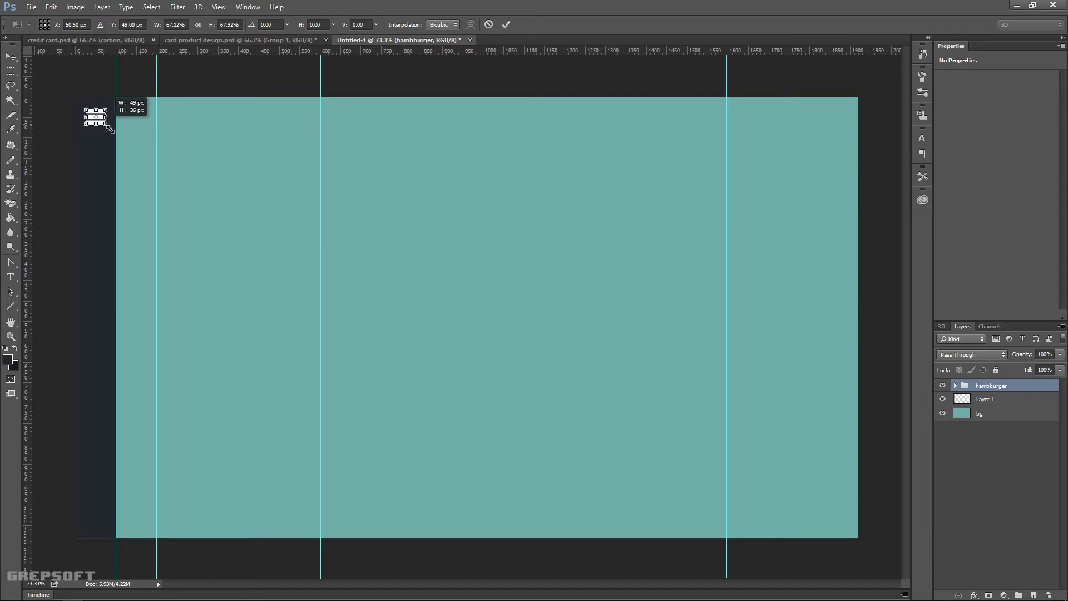
{"action": "key", "text": "Return"}
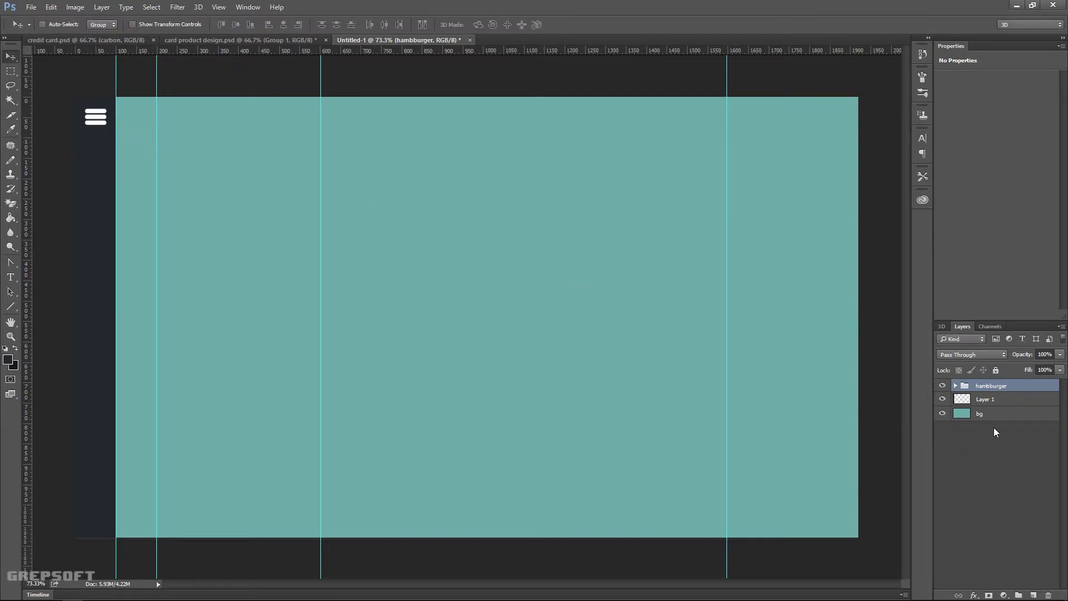
Expand the hambburger group and set the stroke width of its top bar, Shape 1, to 5 pt.
{"action": "left_click", "coordinate": [956, 385]}
{"action": "left_click", "coordinate": [1007, 429]}
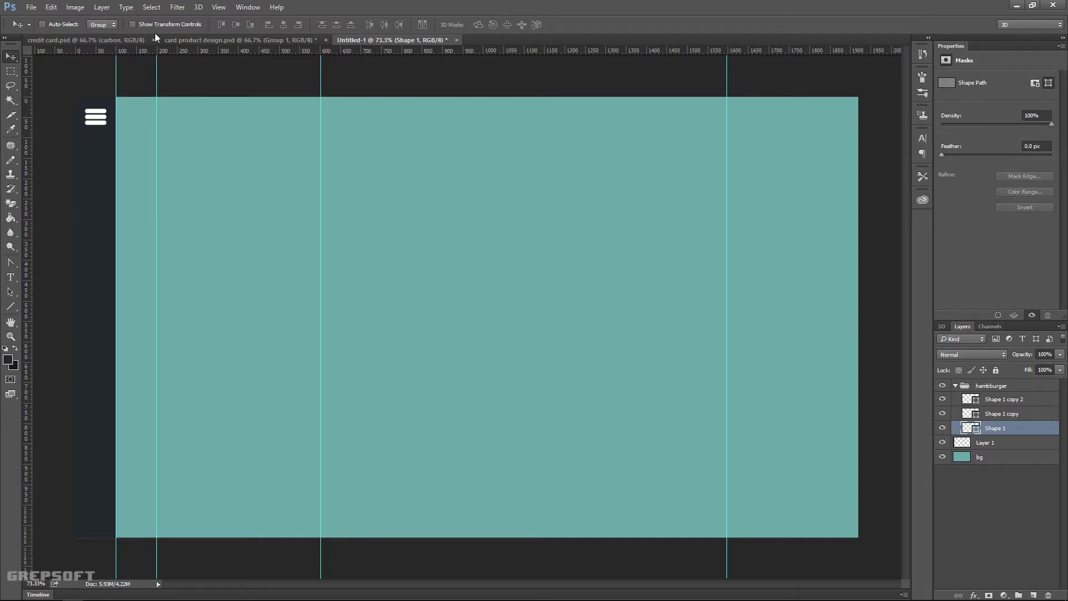
{"action": "left_click", "coordinate": [10, 292]}
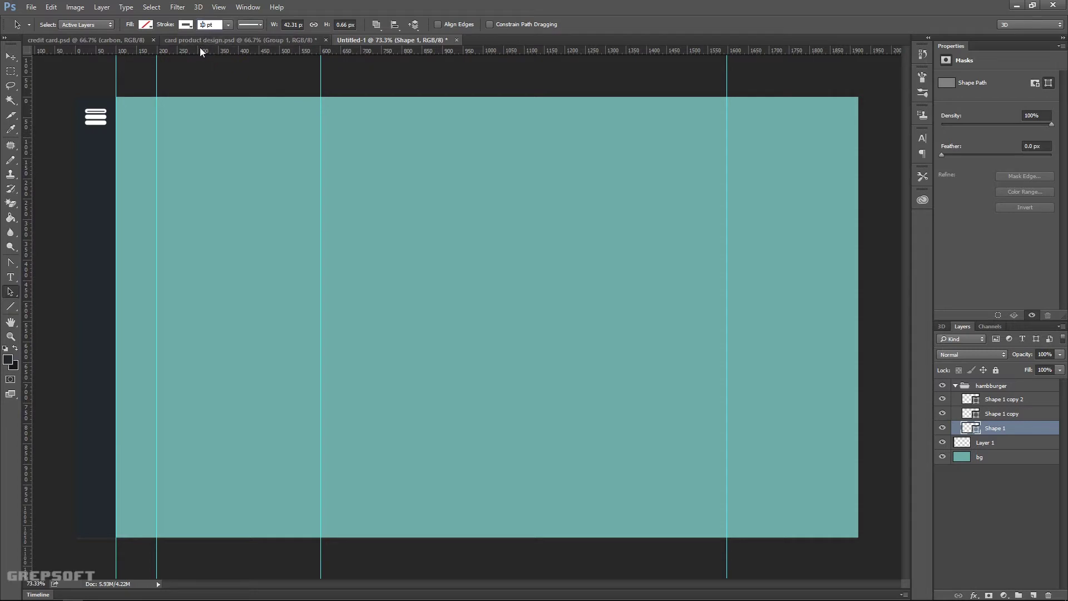
{"action": "type", "text": "5"}
{"action": "key", "text": "Return"}
Set the stroke width of the middle and bottom bars to 5 pt and collapse the hambburger group.
{"action": "left_click", "coordinate": [995, 413]}
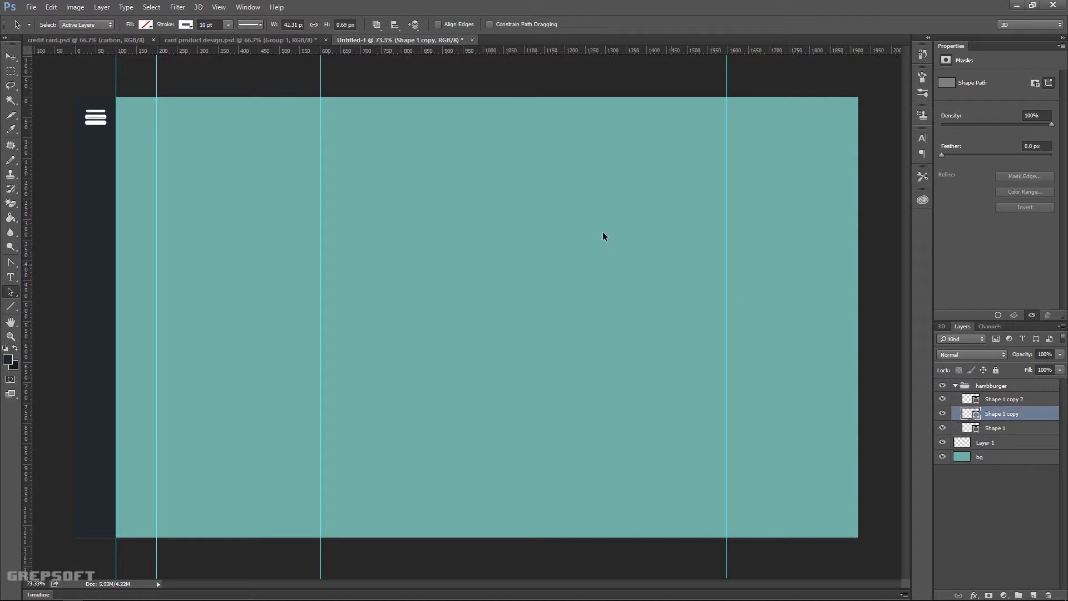
{"action": "double_click", "coordinate": [210, 26]}
{"action": "type", "text": "5"}
{"action": "key", "text": "Return"}
{"action": "left_click", "coordinate": [997, 400]}
{"action": "double_click", "coordinate": [209, 26]}
{"action": "type", "text": "5"}
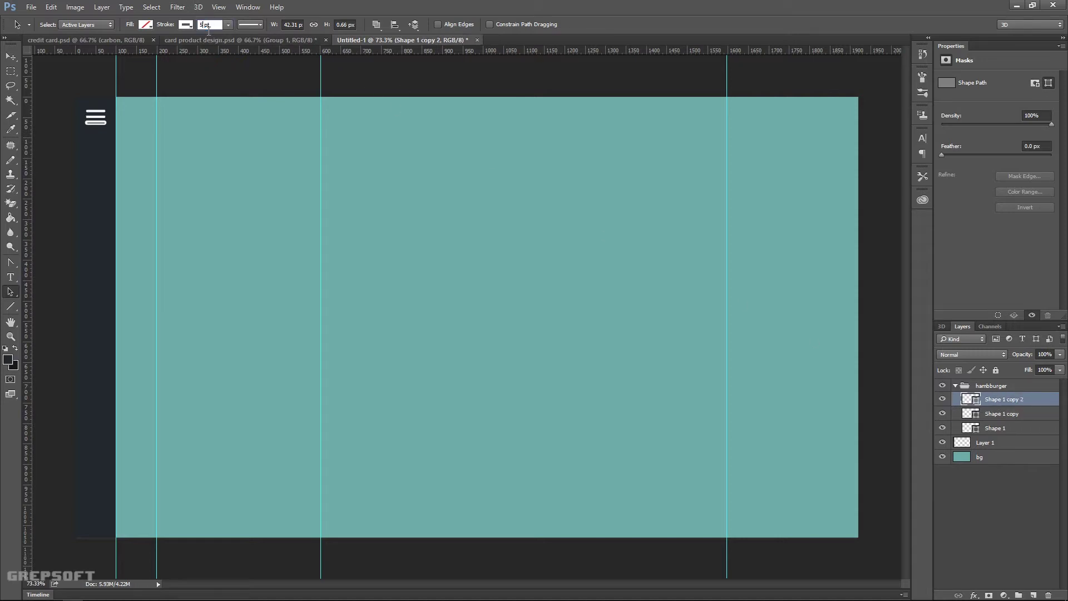
{"action": "key", "text": "Return"}
{"action": "left_click", "coordinate": [11, 57]}
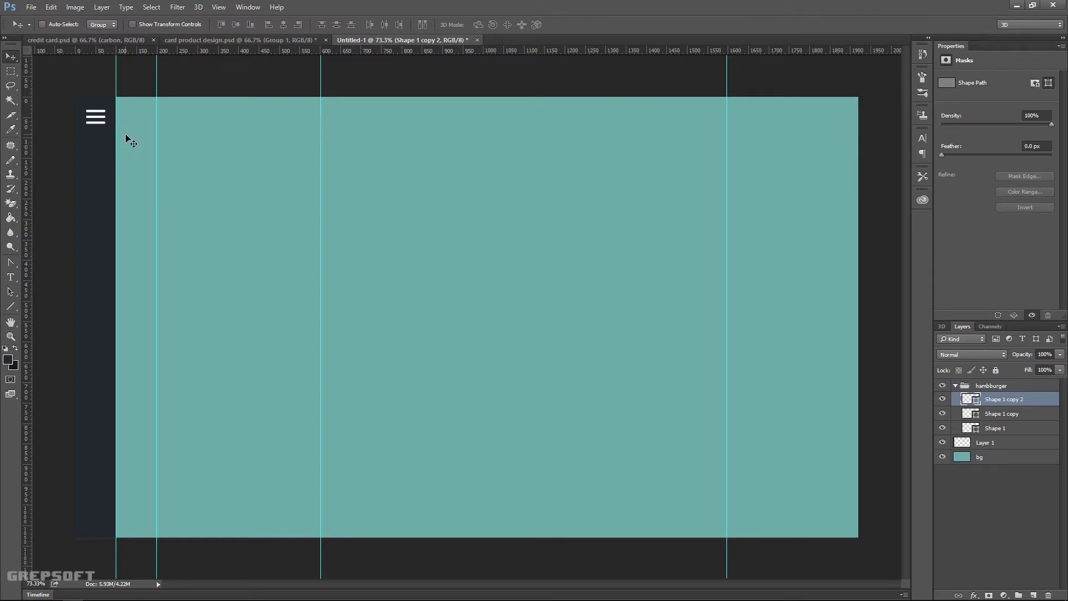
{"action": "left_click", "coordinate": [957, 386]}
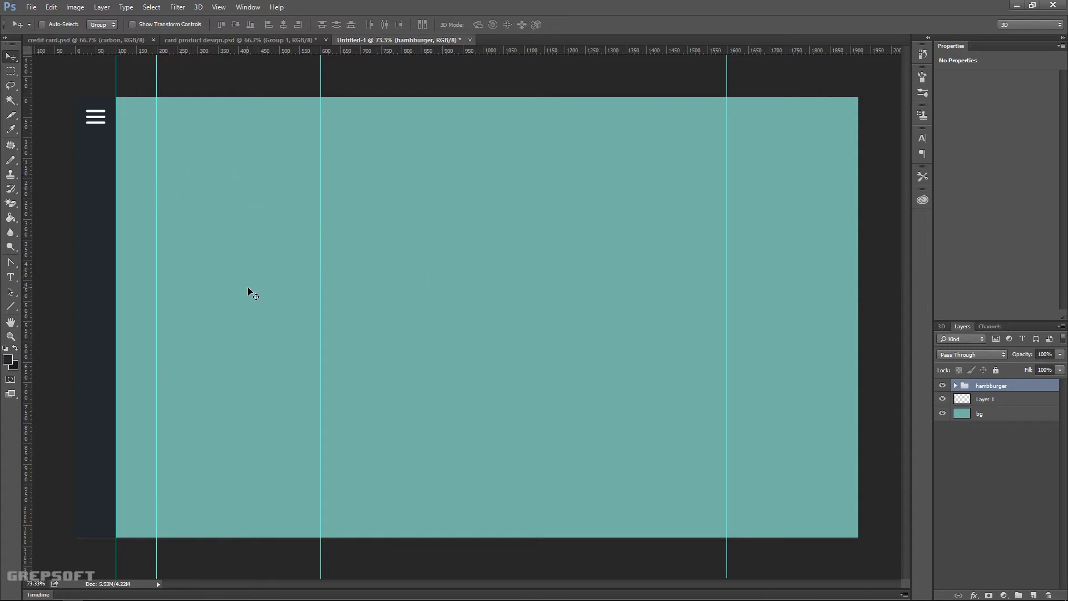
Add the text CARBON at 72 pt in the upper area between the second and third guides.
{"action": "key", "text": "t"}
{"action": "left_click", "coordinate": [192, 222]}
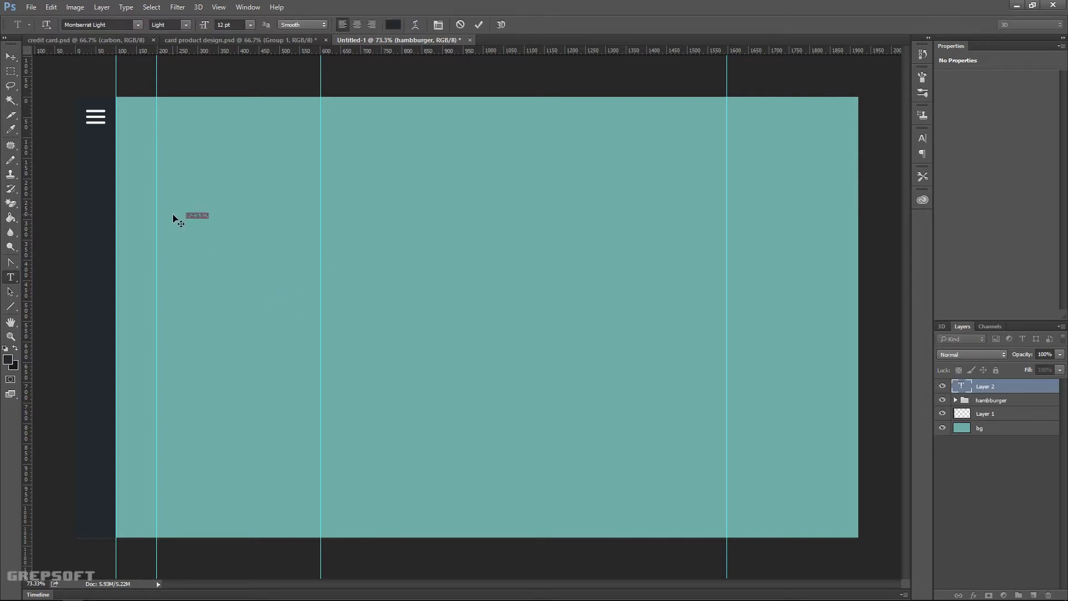
{"action": "left_click", "coordinate": [221, 26]}
{"action": "key", "text": "Delete"}
{"action": "type", "text": "7"}
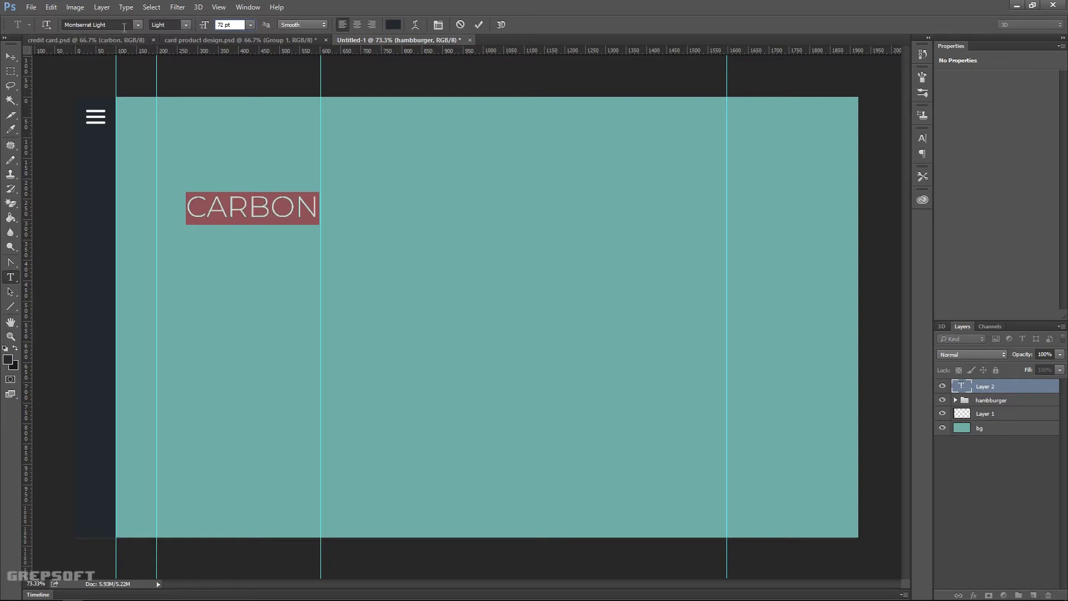
{"action": "left_click", "coordinate": [11, 56]}
{"action": "left_click_drag", "start_coordinate": [257, 211], "coordinate": [246, 213]}
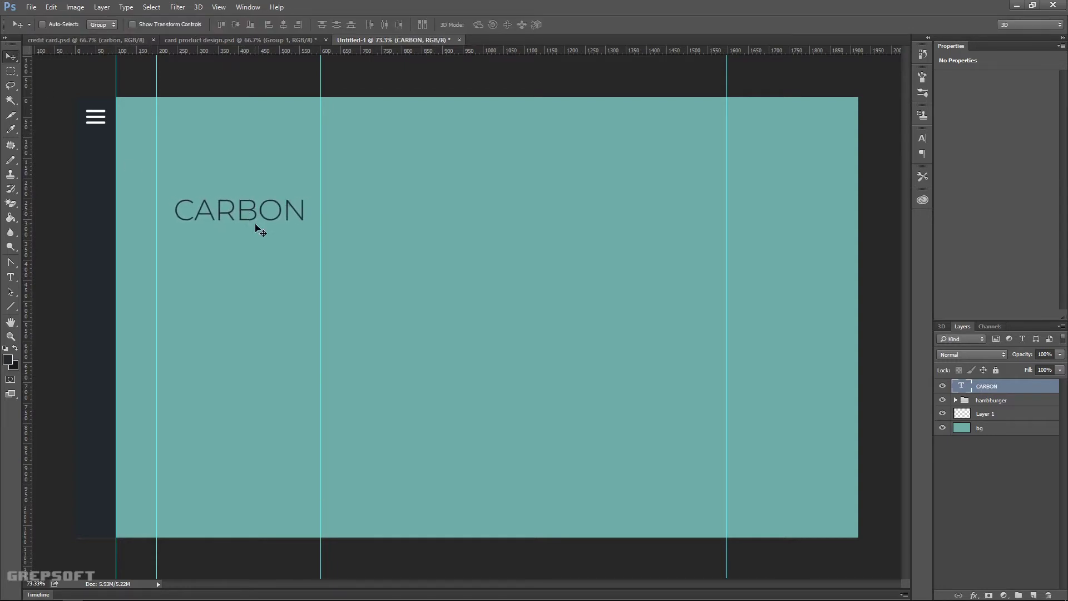
Set the CARBON text's font style to Bold, with #17252a as its text color.
{"action": "left_click", "coordinate": [10, 277]}
{"action": "left_click_drag", "start_coordinate": [178, 212], "coordinate": [306, 212]}
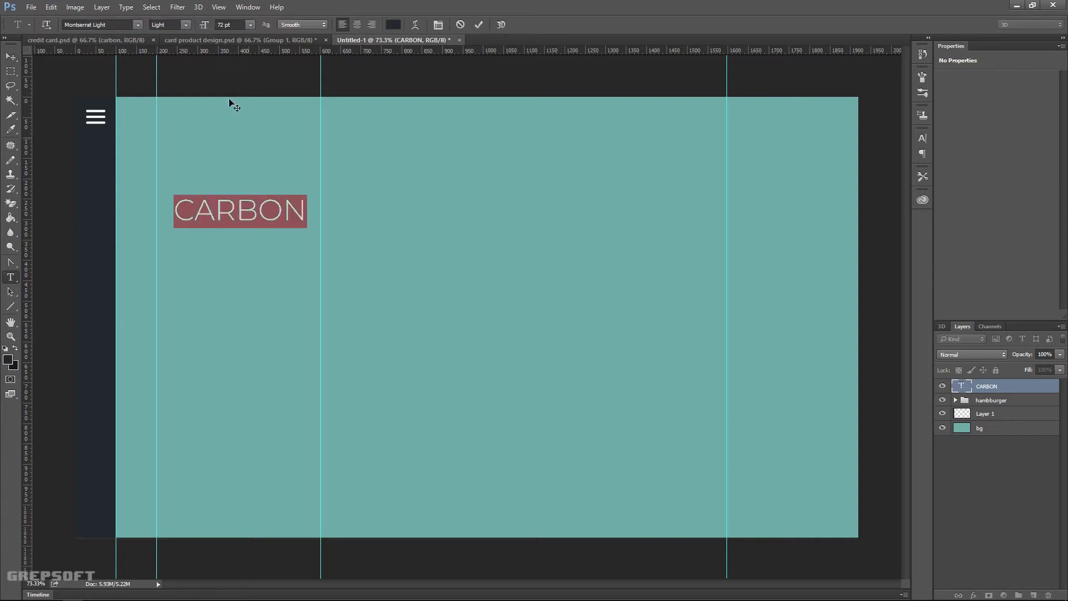
{"action": "left_click", "coordinate": [185, 25]}
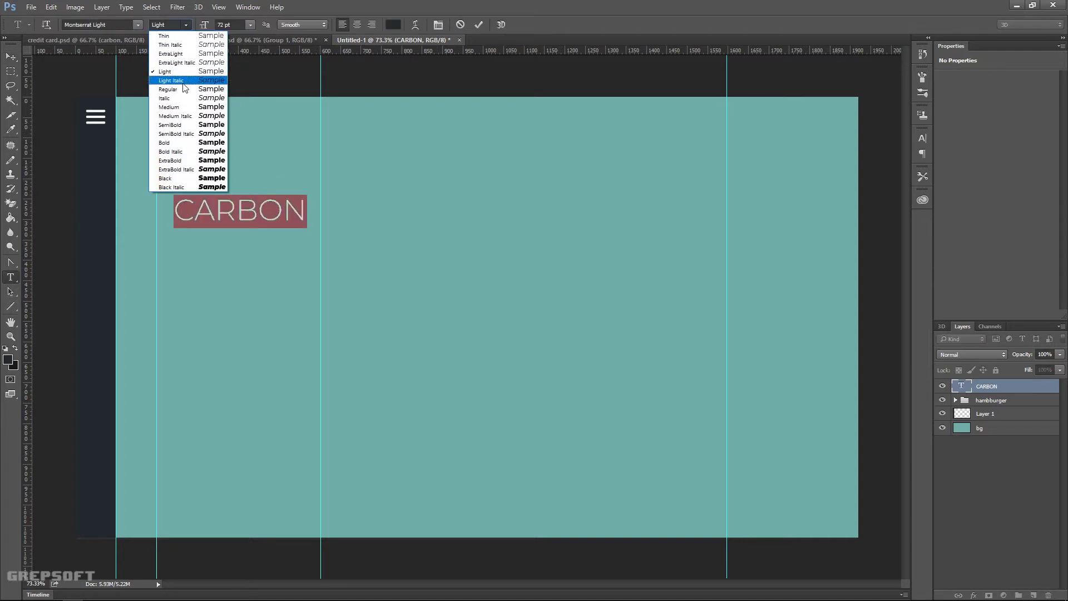
{"action": "left_click", "coordinate": [168, 142]}
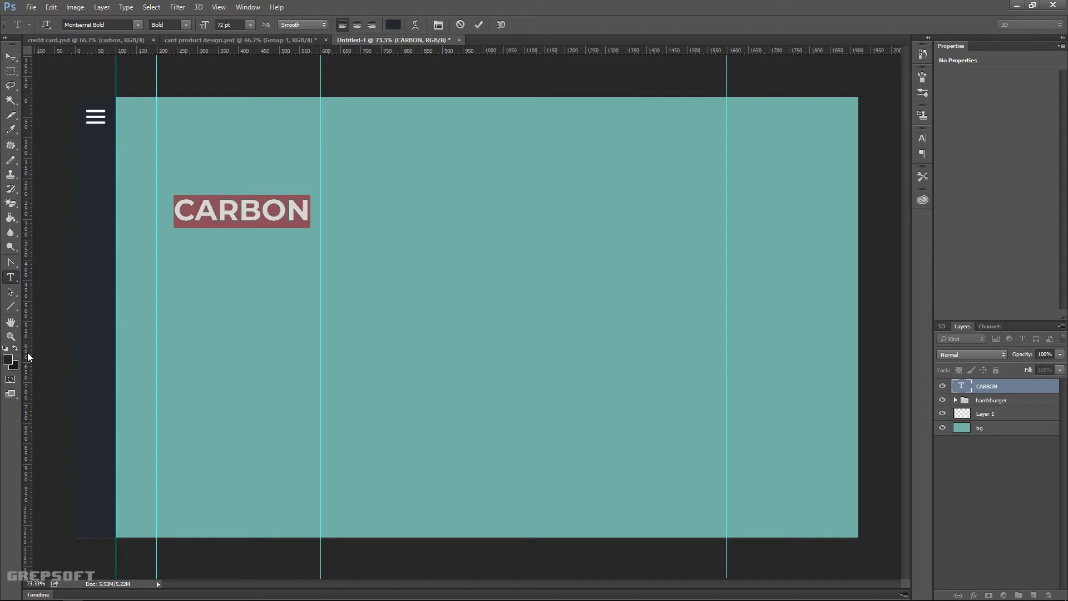
{"action": "left_click", "coordinate": [393, 24]}
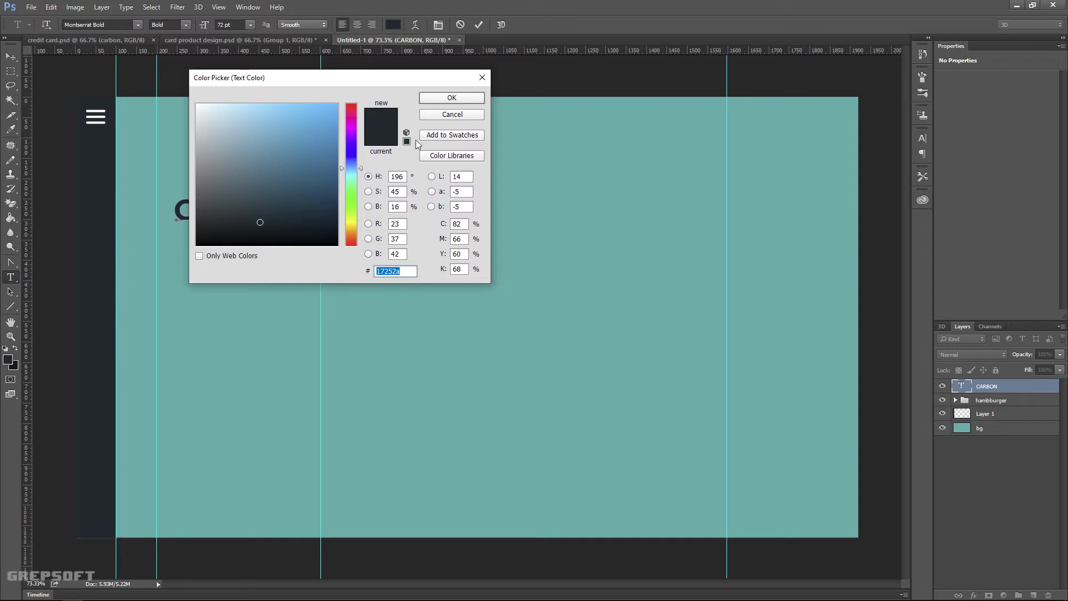
{"action": "left_click", "coordinate": [435, 100]}
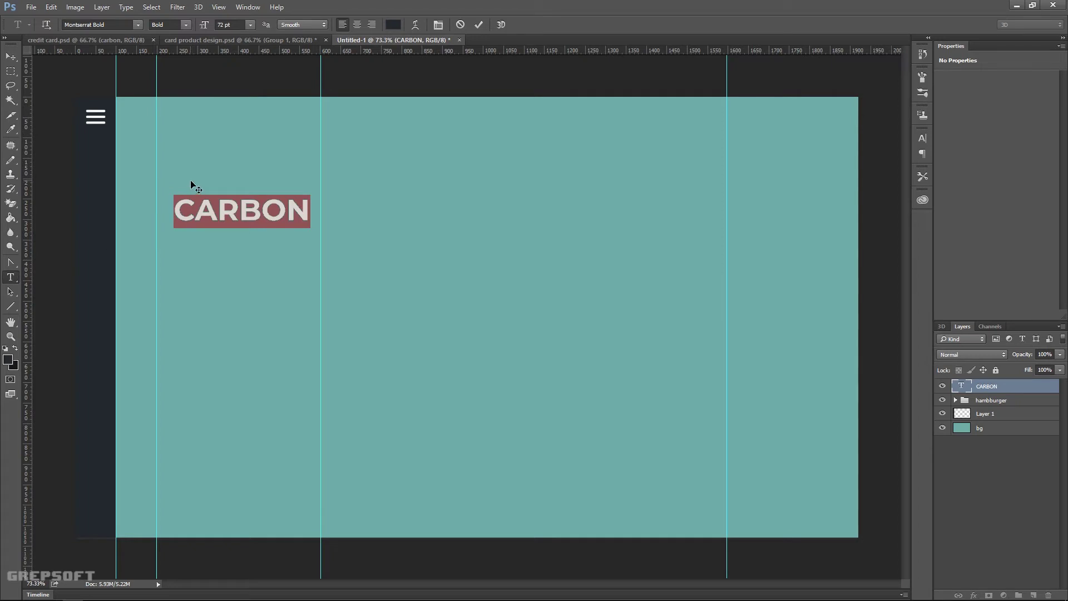
{"action": "left_click", "coordinate": [206, 220]}
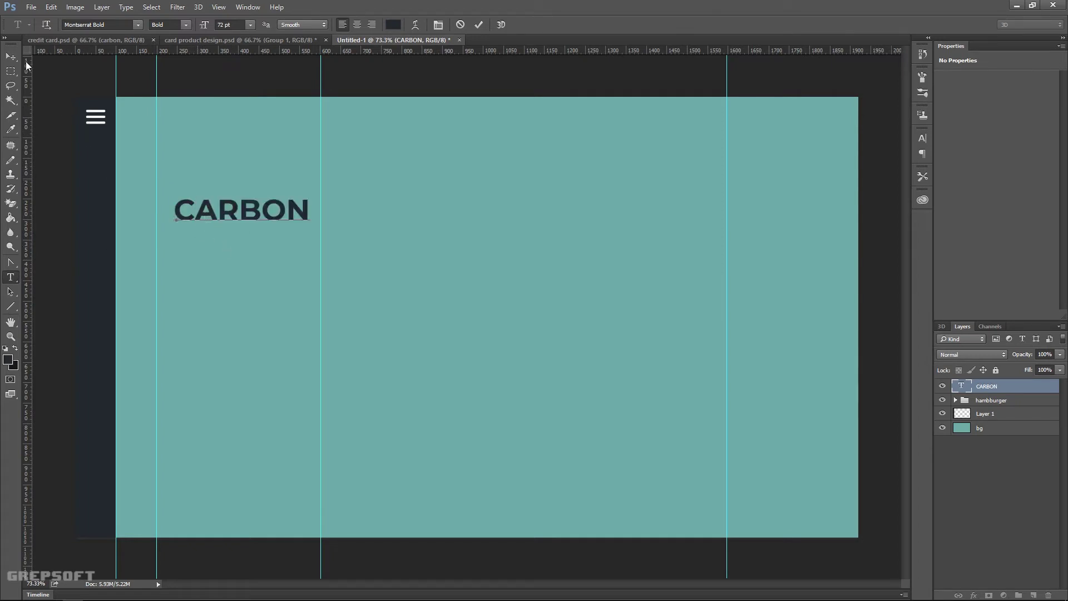
{"action": "left_click", "coordinate": [11, 56]}
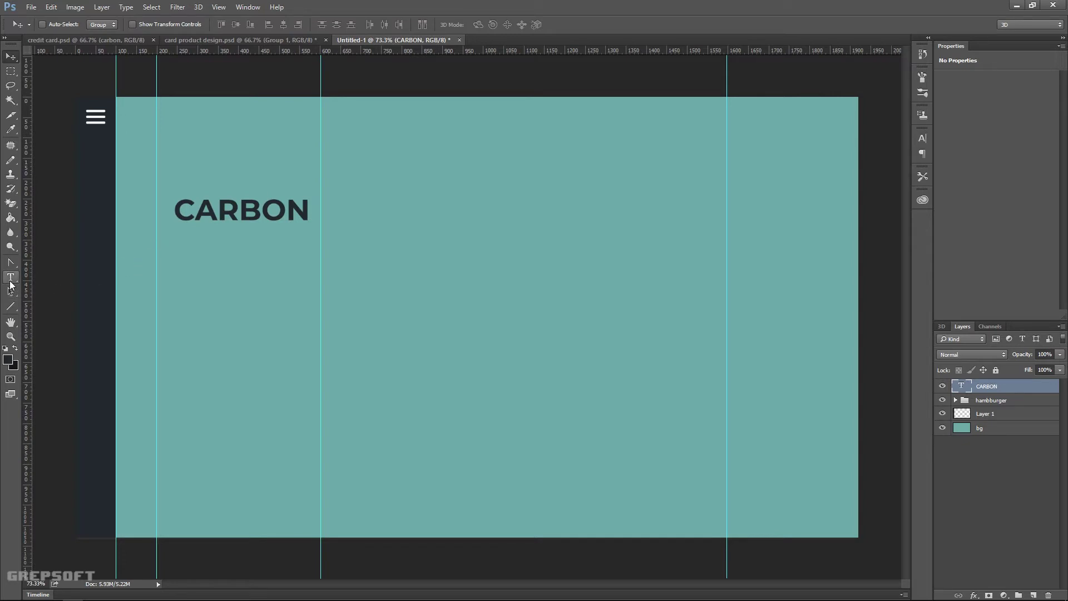
Add the text NO FEES just above CARBON, starting at the same left edge.
{"action": "left_click", "coordinate": [10, 278]}
{"action": "left_click", "coordinate": [177, 194]}
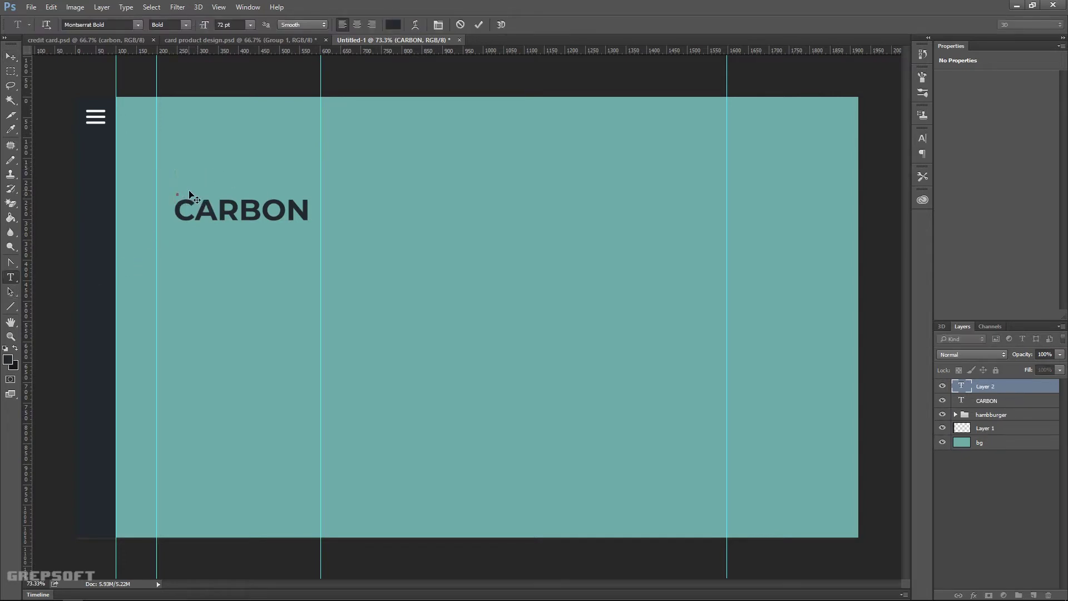
{"action": "type", "text": "NO FEES"}
Set the font size of the whole NO FEES text to 52 pt and commit the text.
{"action": "key", "text": "ctrl+a"}
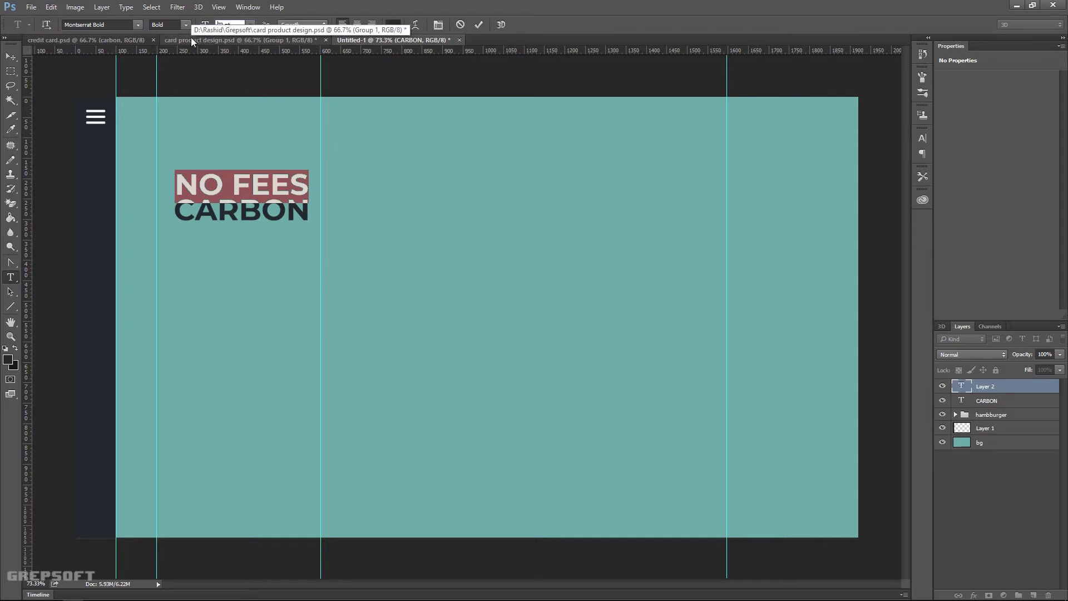
{"action": "key", "text": "shift+Down"}
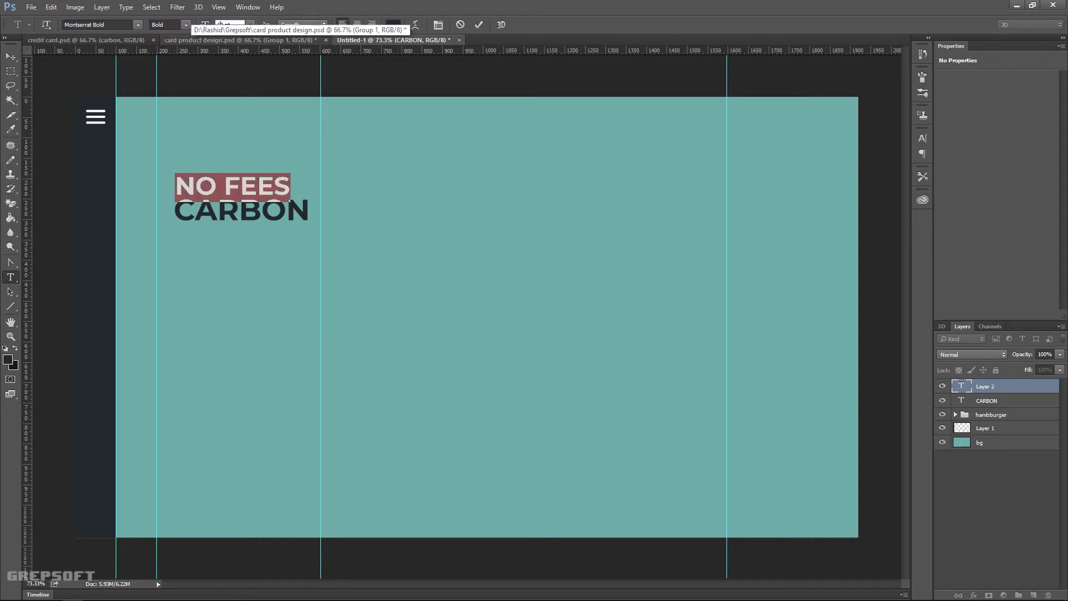
{"action": "key", "text": "shift+Down"}
{"action": "key", "text": "shift+Down"}
{"action": "key", "text": "shift+Down"}
{"action": "key", "text": "shift+Down"}
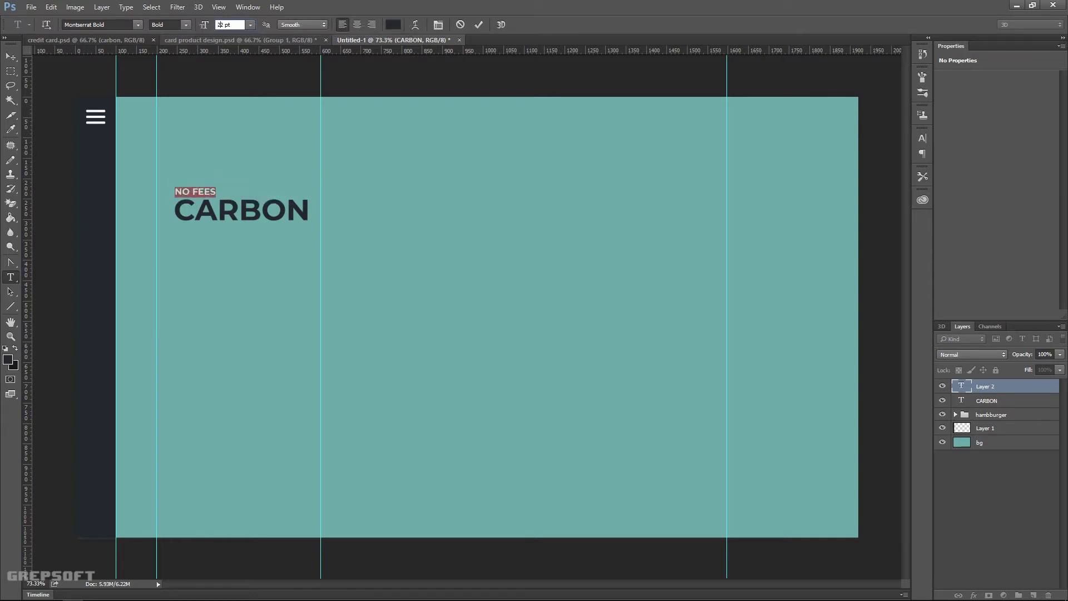
{"action": "key", "text": "shift+Up"}
{"action": "key", "text": "shift+Up"}
{"action": "key", "text": "shift+Up"}
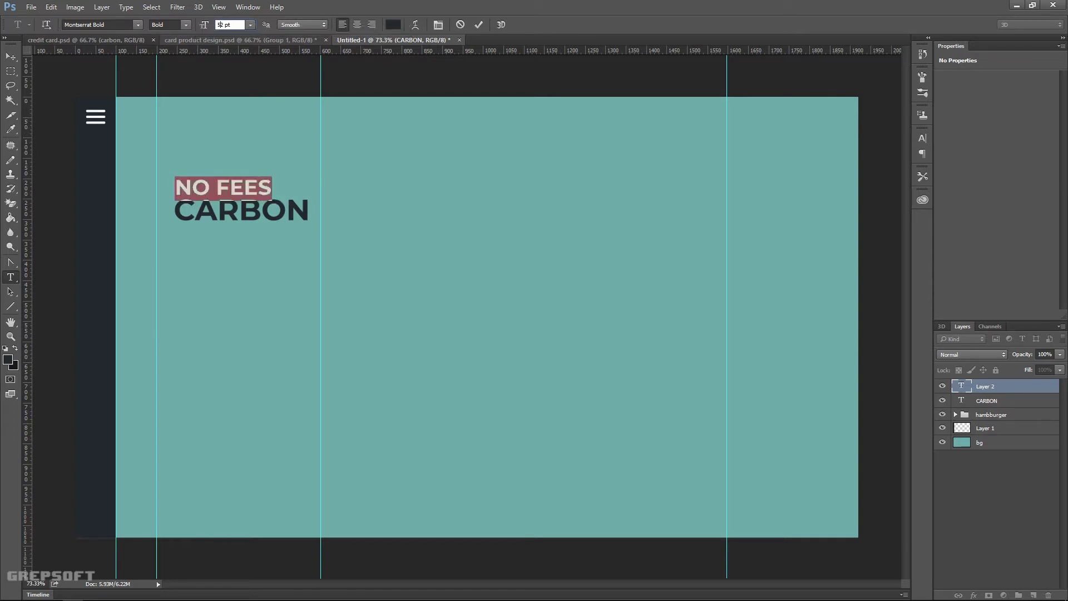
{"action": "left_click", "coordinate": [11, 57]}
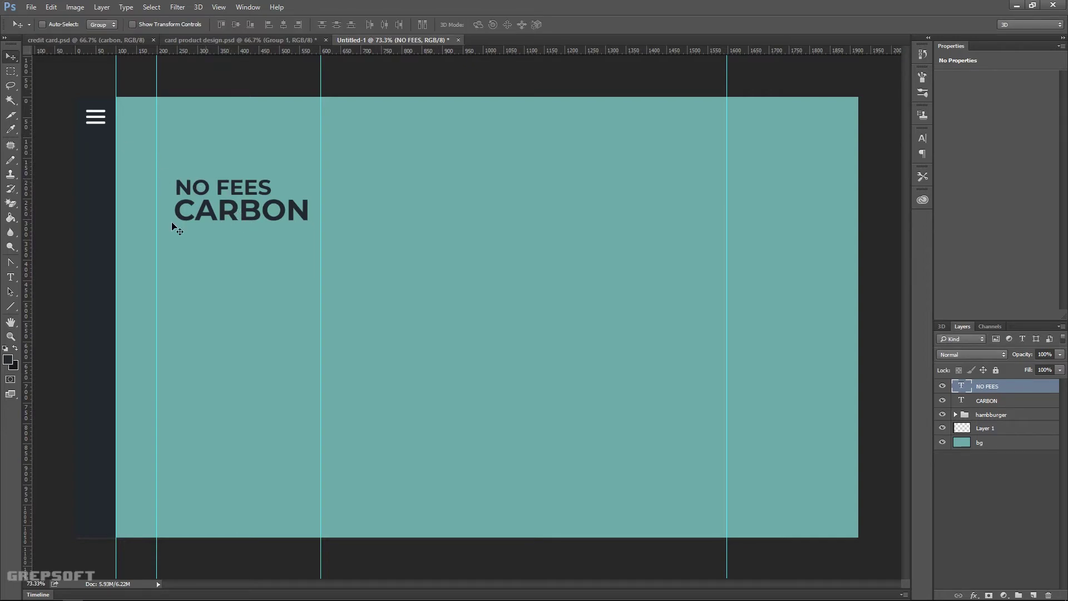
Set the NO FEES text's color to #DEF2F1 and commit the text.
{"action": "left_click", "coordinate": [11, 276]}
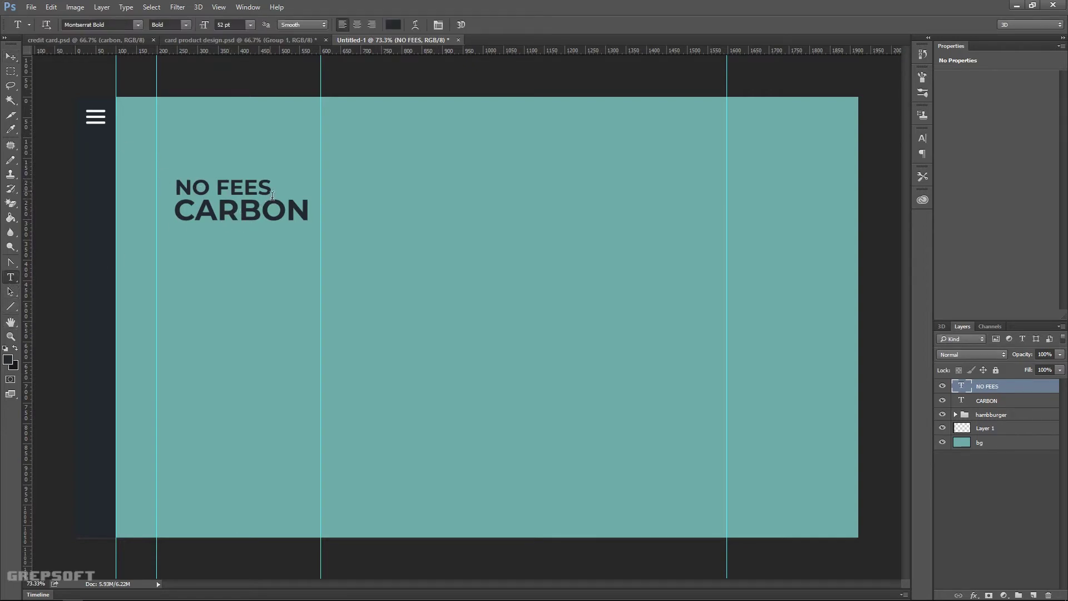
{"action": "left_click_drag", "start_coordinate": [272, 190], "coordinate": [171, 192]}
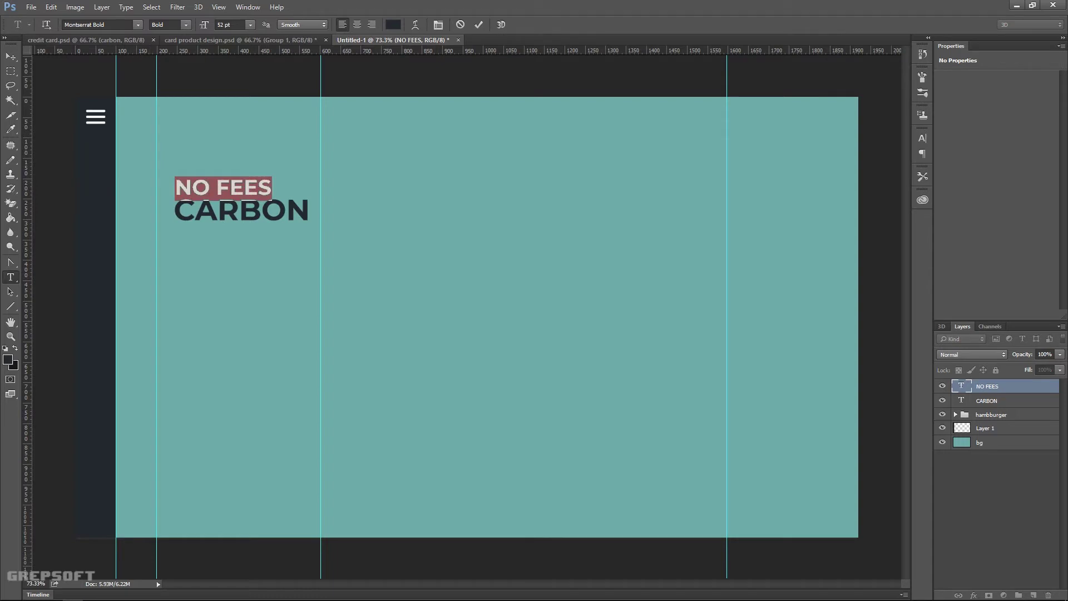
{"action": "key", "text": "alt+Tab"}
{"action": "left_click", "coordinate": [393, 25]}
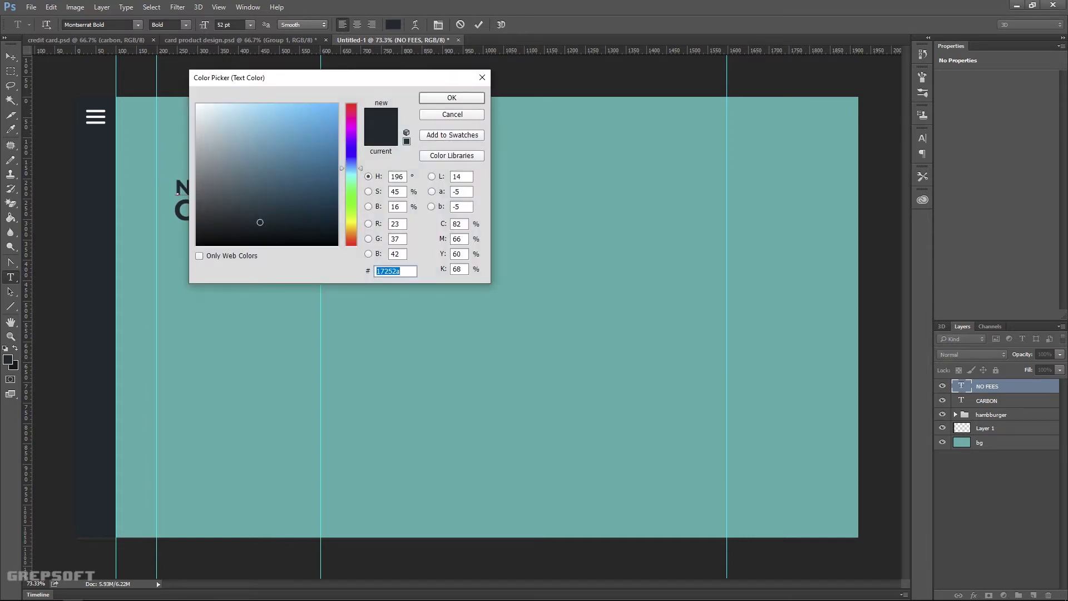
{"action": "type", "text": "DEF2F1"}
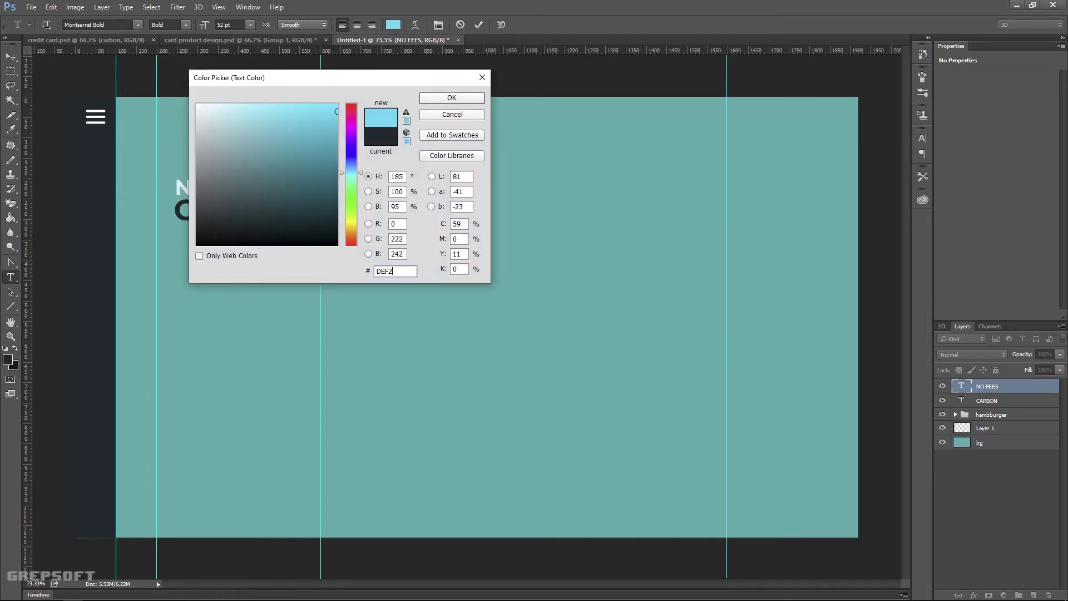
{"action": "left_click", "coordinate": [452, 98]}
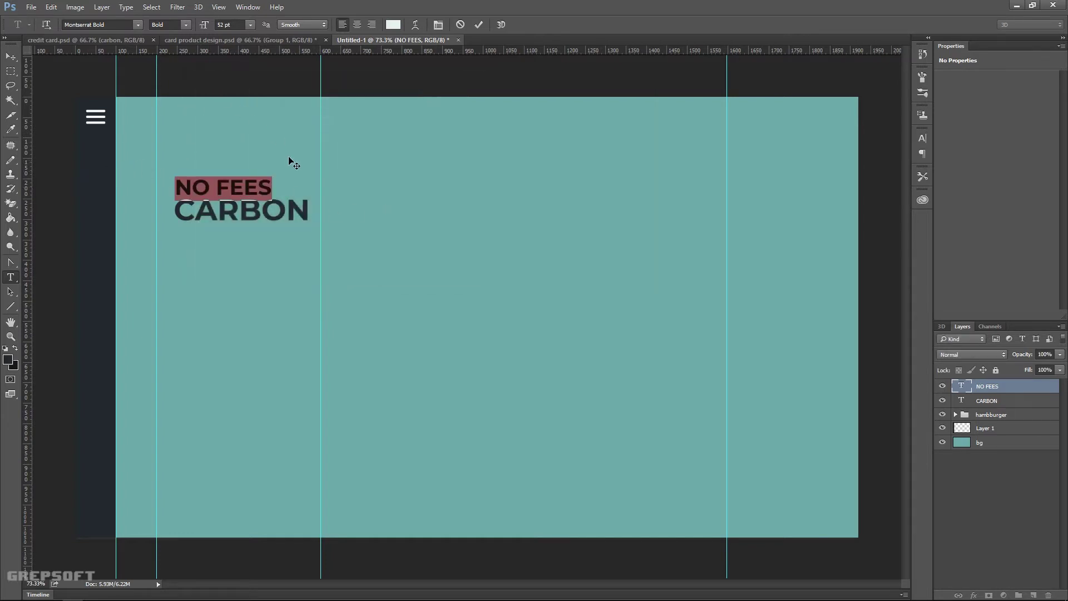
{"action": "left_click", "coordinate": [18, 62]}
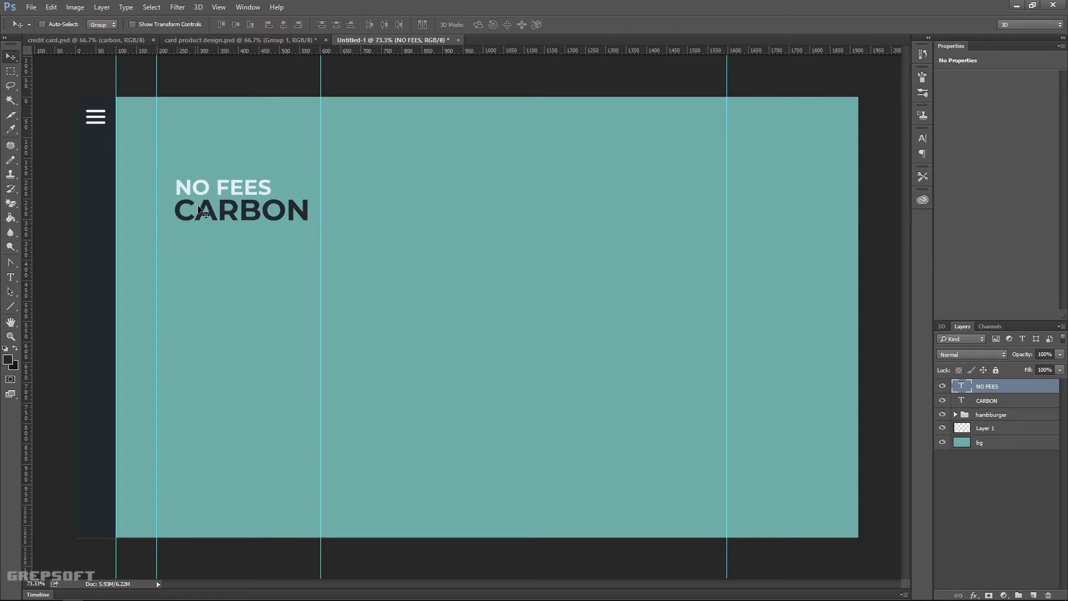
Move the NO FEES and CARBON headings together so their left edges sit on the second vertical guide.
{"action": "left_click", "coordinate": [1001, 406], "text": "shift"}
{"action": "left_click_drag", "start_coordinate": [255, 215], "coordinate": [239, 214]}
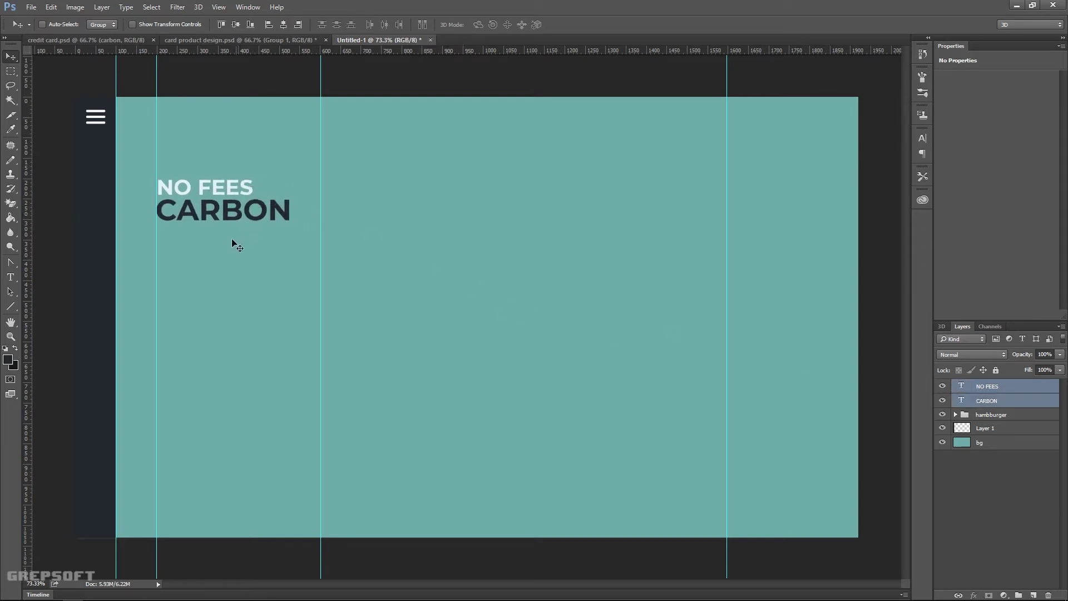
Add four text lines below CARBON: Luxury Hotel, Wine and Dine, Complimentary Concierge, And many more...
{"action": "key", "text": "alt+Tab"}
{"action": "left_click", "coordinate": [11, 278]}
{"action": "left_click", "coordinate": [169, 238]}
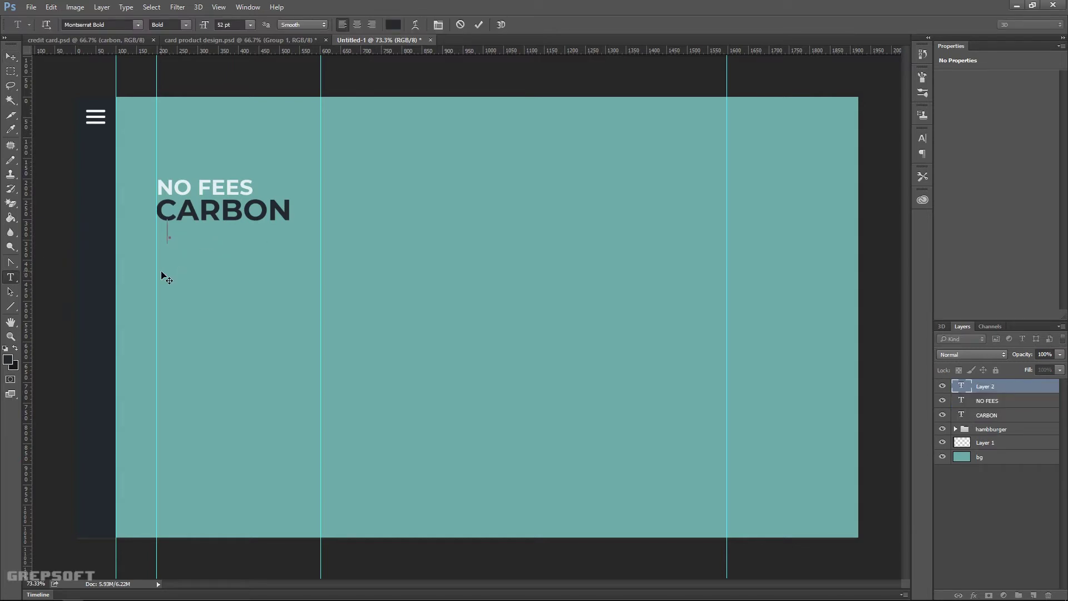
{"action": "type", "text": "Luxury Hotel"}
{"action": "key", "text": "Return"}
{"action": "type", "text": "Wine and Dine"}
{"action": "key", "text": "Return"}
{"action": "type", "text": "Complimentary Concierge"}
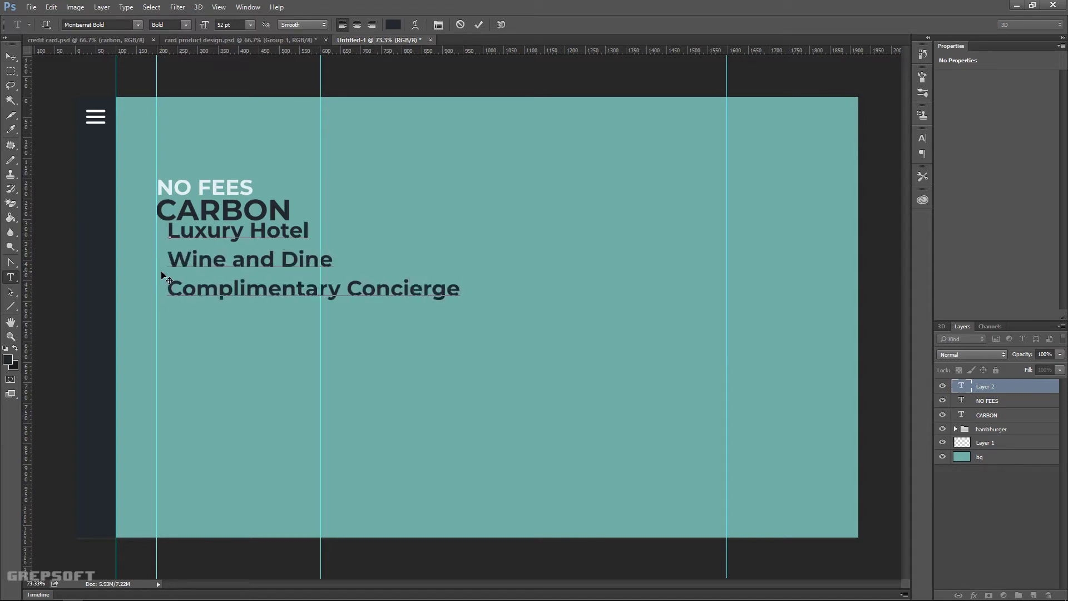
{"action": "key", "text": "Return"}
{"action": "type", "text": "And many more..."}
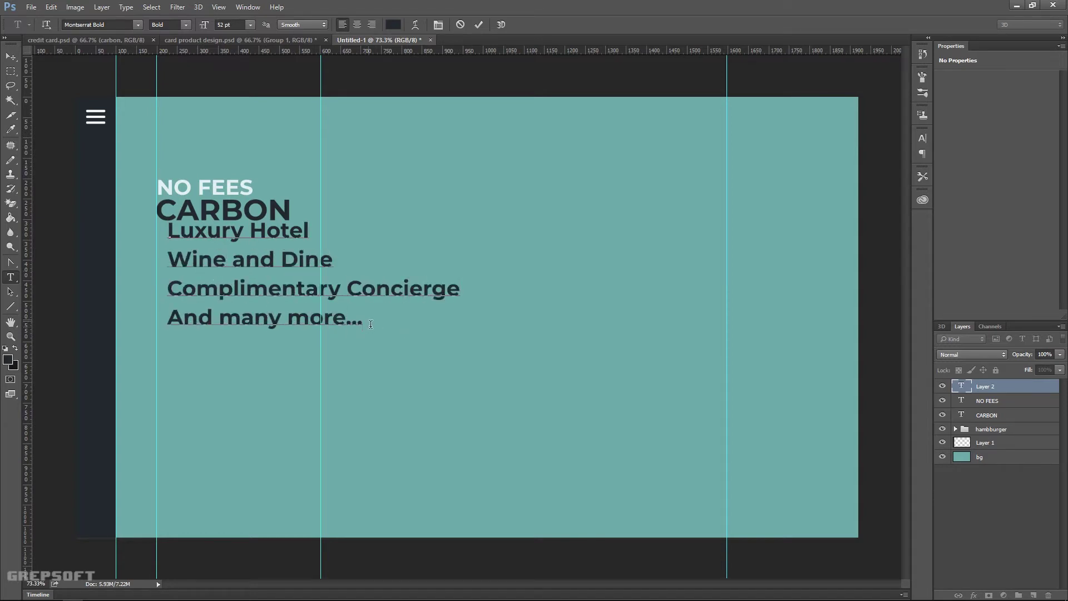
Set the color of all four benefit lines to #def2f1.
{"action": "left_click_drag", "start_coordinate": [368, 323], "coordinate": [170, 228]}
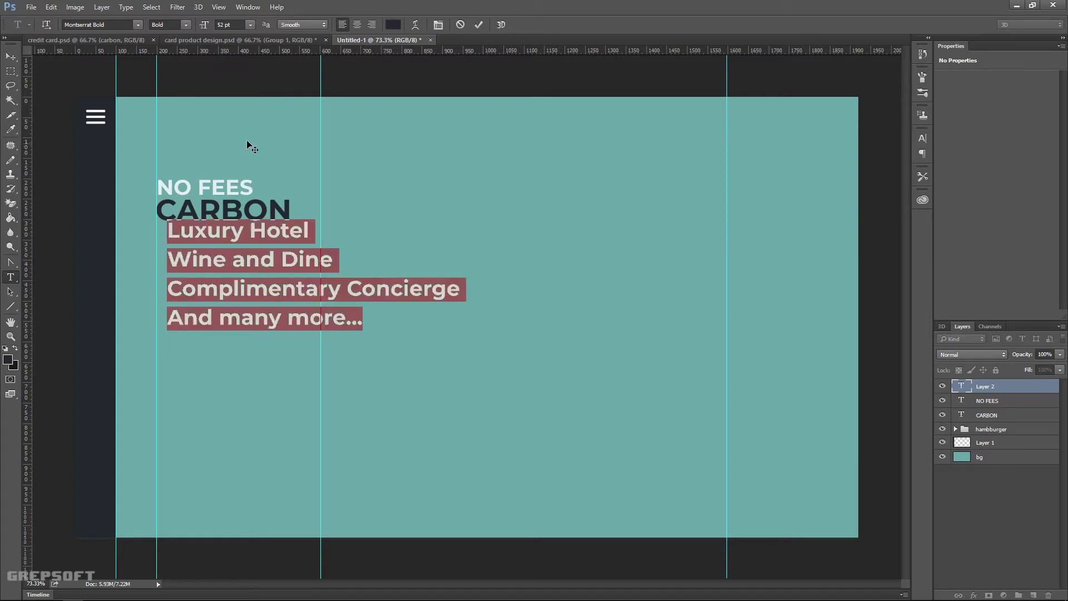
{"action": "left_click", "coordinate": [399, 26]}
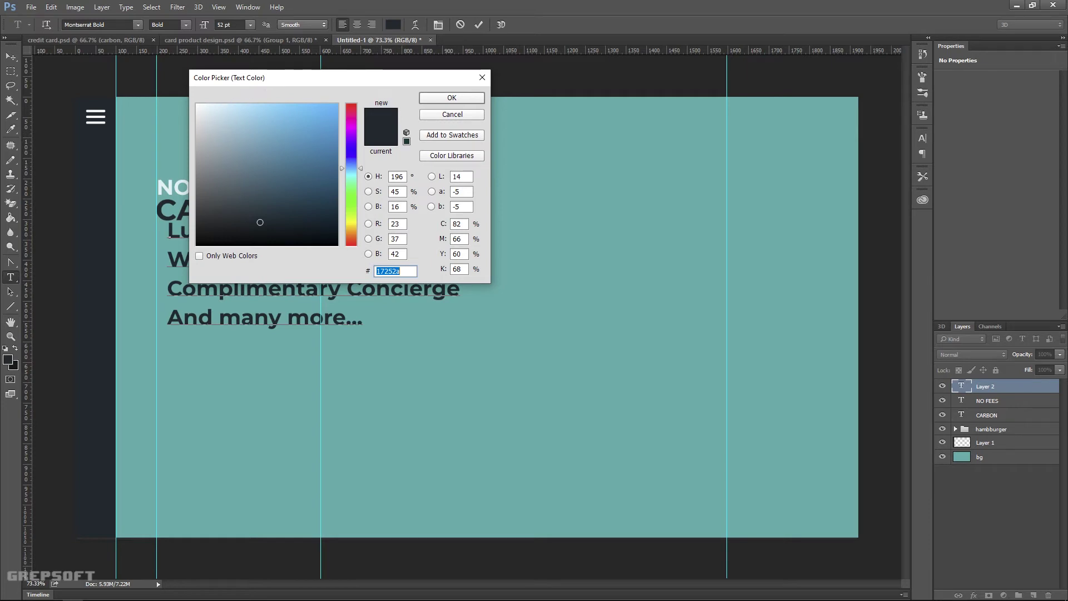
{"action": "key", "text": "alt+Tab"}
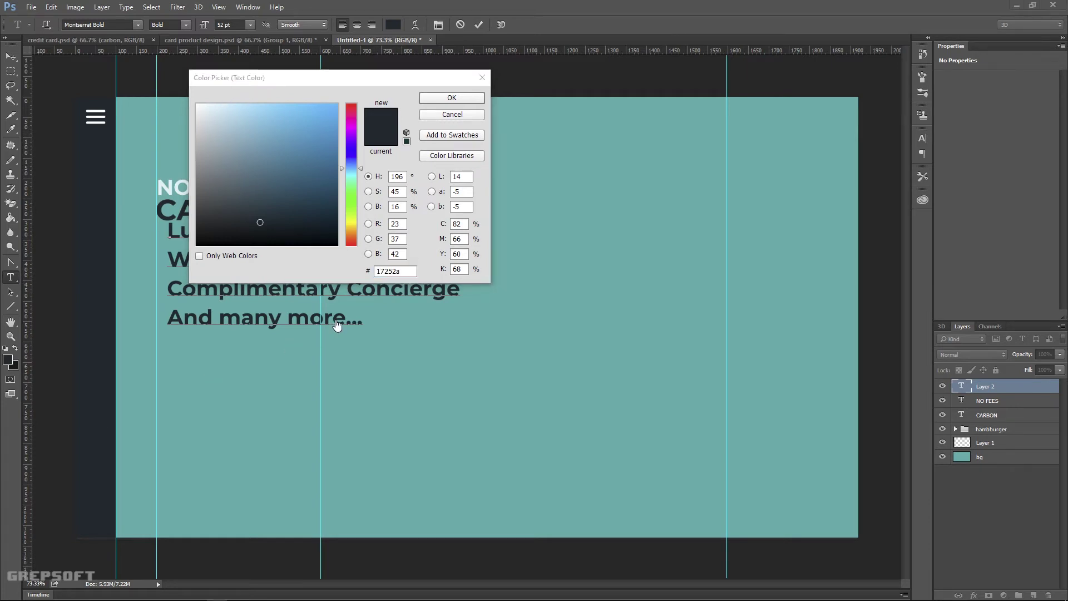
{"action": "left_click_drag", "start_coordinate": [401, 272], "coordinate": [353, 273]}
{"action": "type", "text": "def"}
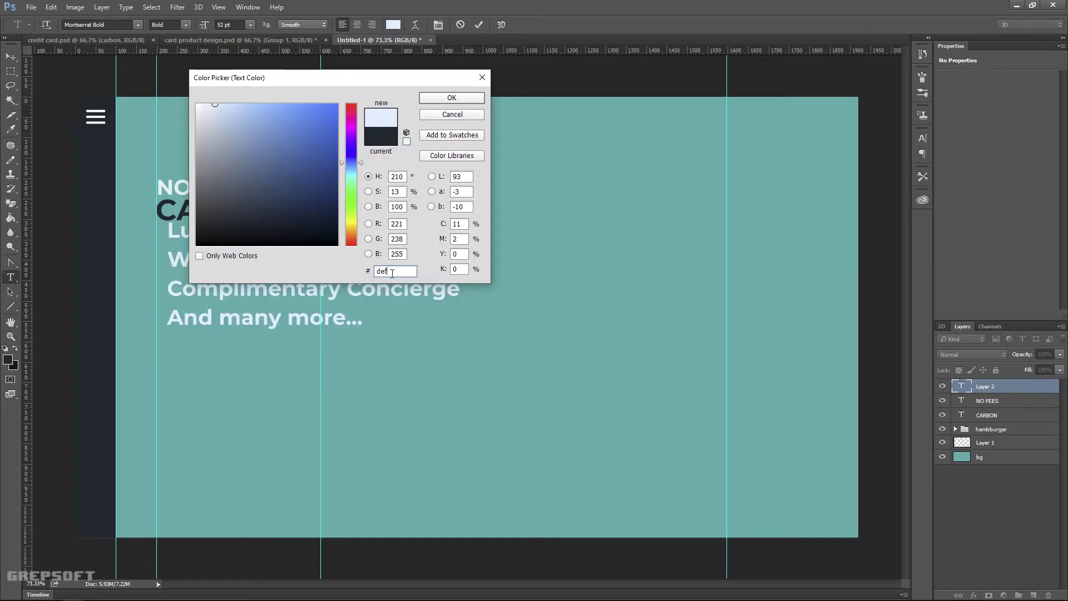
{"action": "type", "text": "2f1"}
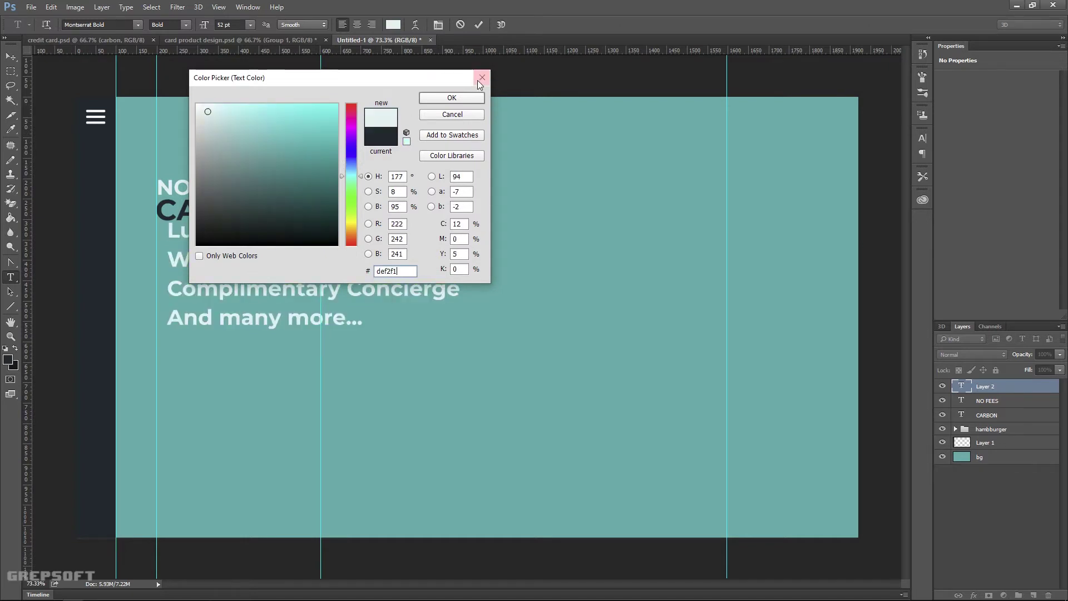
{"action": "left_click", "coordinate": [452, 98]}
Set the benefit lines' font style to Light and their size to 28 pt.
{"action": "left_click", "coordinate": [185, 24]}
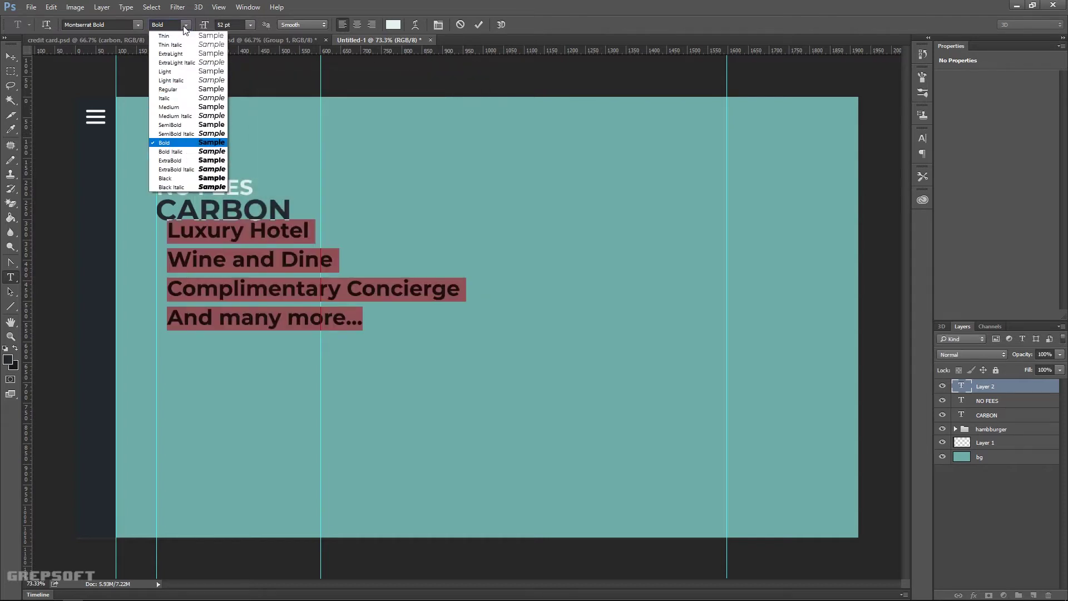
{"action": "left_click", "coordinate": [174, 72]}
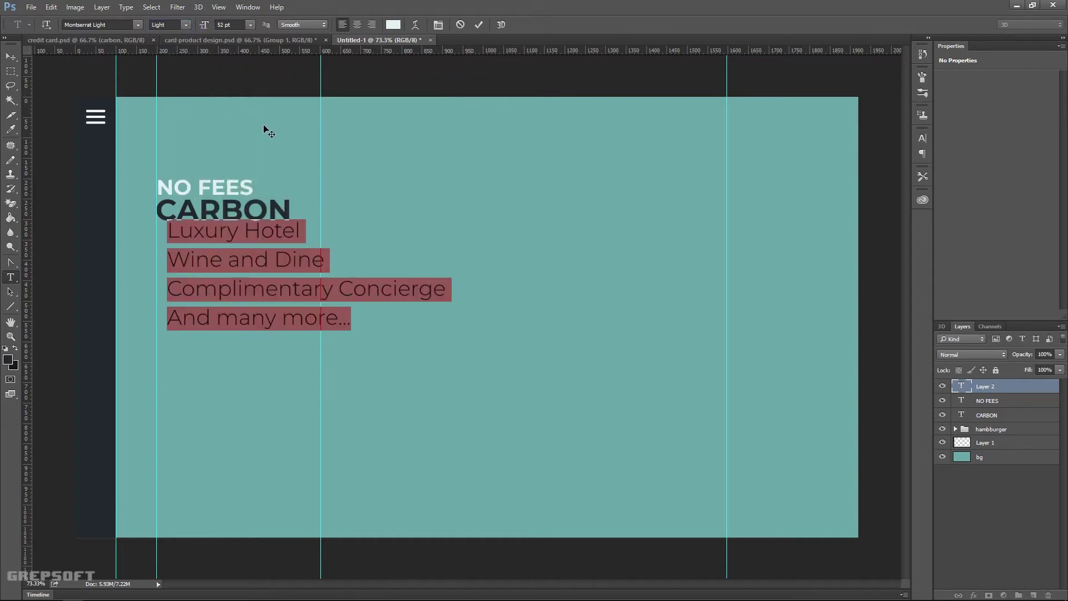
{"action": "left_click", "coordinate": [228, 27]}
{"action": "key", "text": "shift+Down"}
{"action": "key", "text": "shift+Down"}
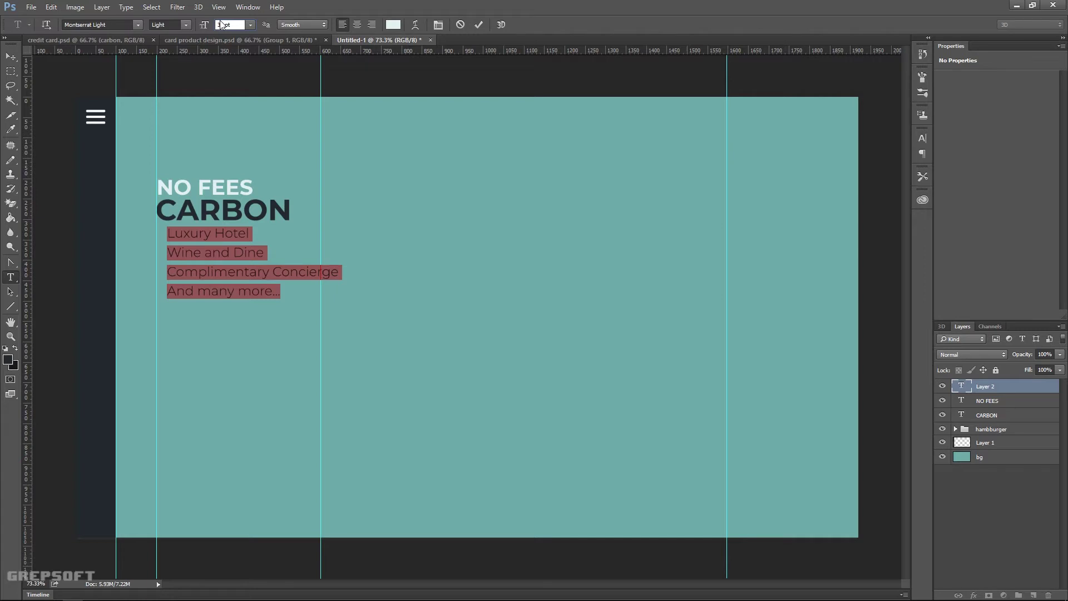
{"action": "key", "text": "shift+Down"}
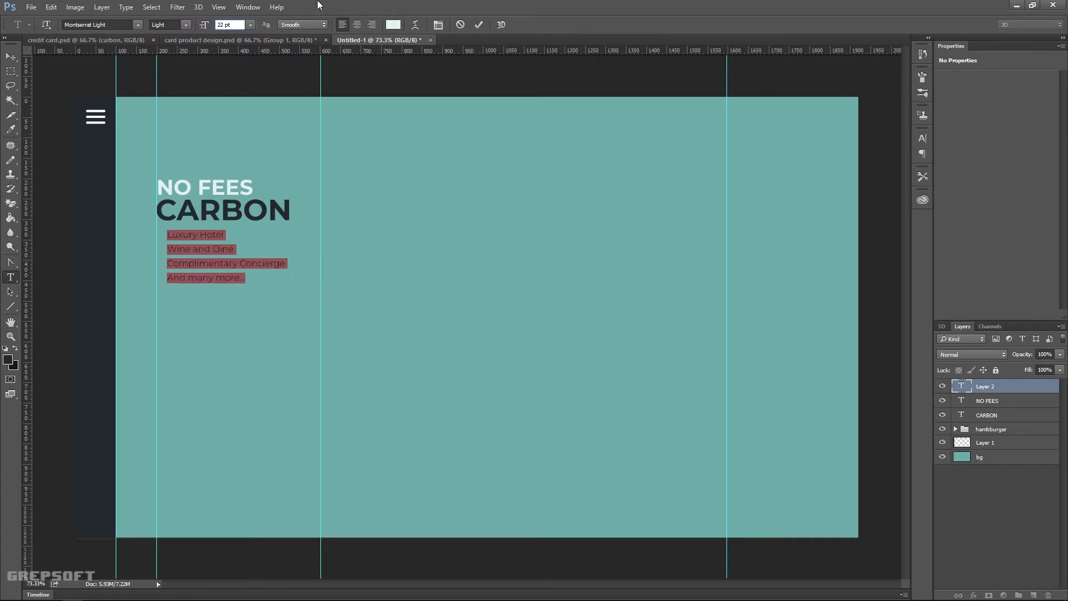
{"action": "key", "text": "Up"}
{"action": "key", "text": "Up"}
{"action": "key", "text": "Up"}
{"action": "key", "text": "Up"}
{"action": "key", "text": "Up"}
{"action": "key", "text": "Up"}
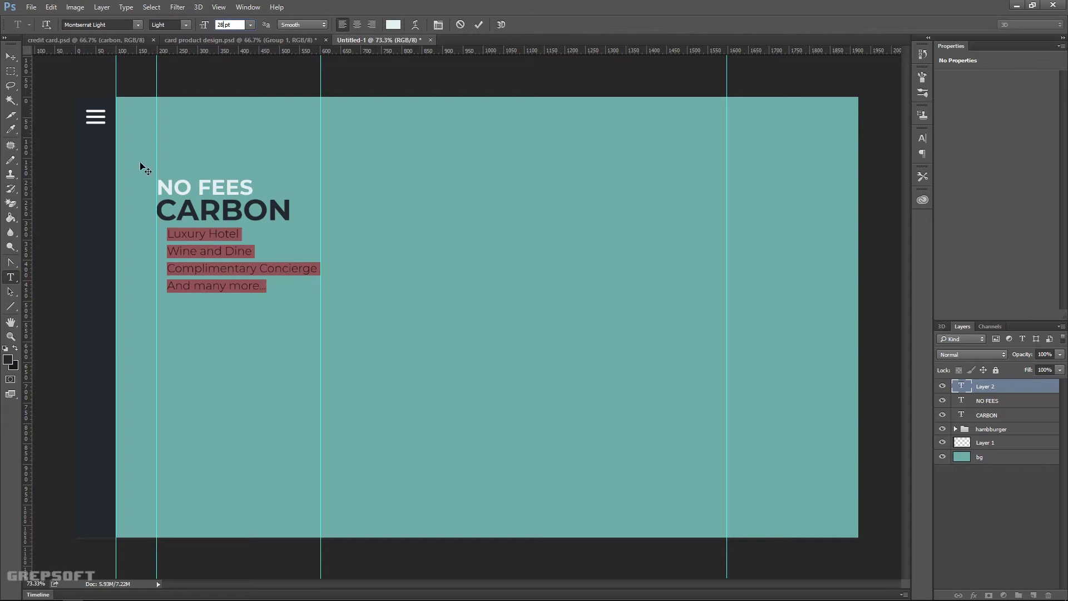
Commit the benefit text and move it just below CARBON, with its left edge near the second guide.
{"action": "left_click", "coordinate": [11, 57]}
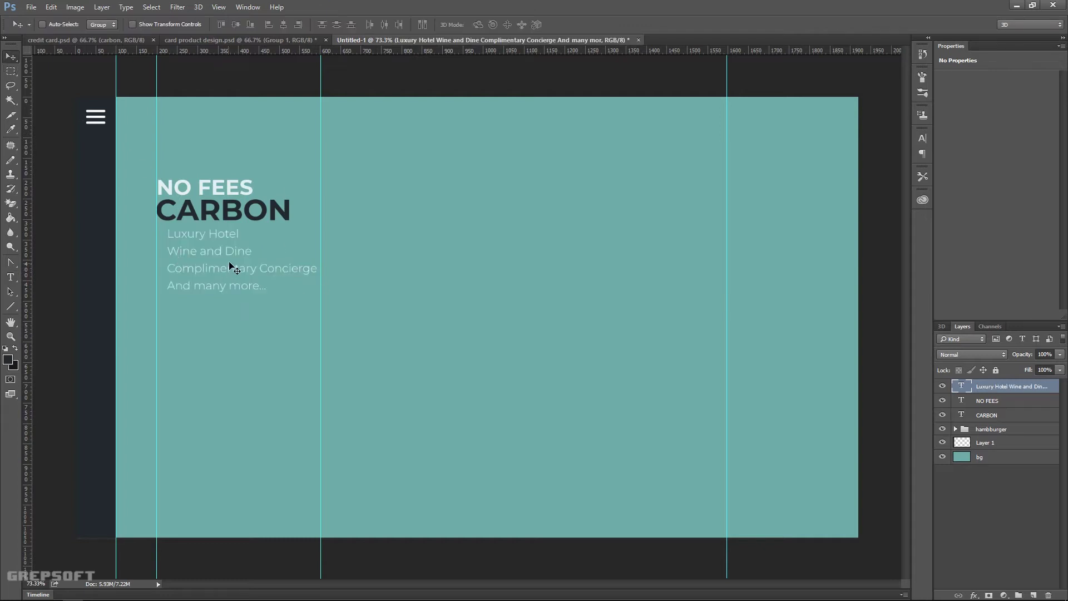
{"action": "left_click_drag", "start_coordinate": [234, 257], "coordinate": [231, 262]}
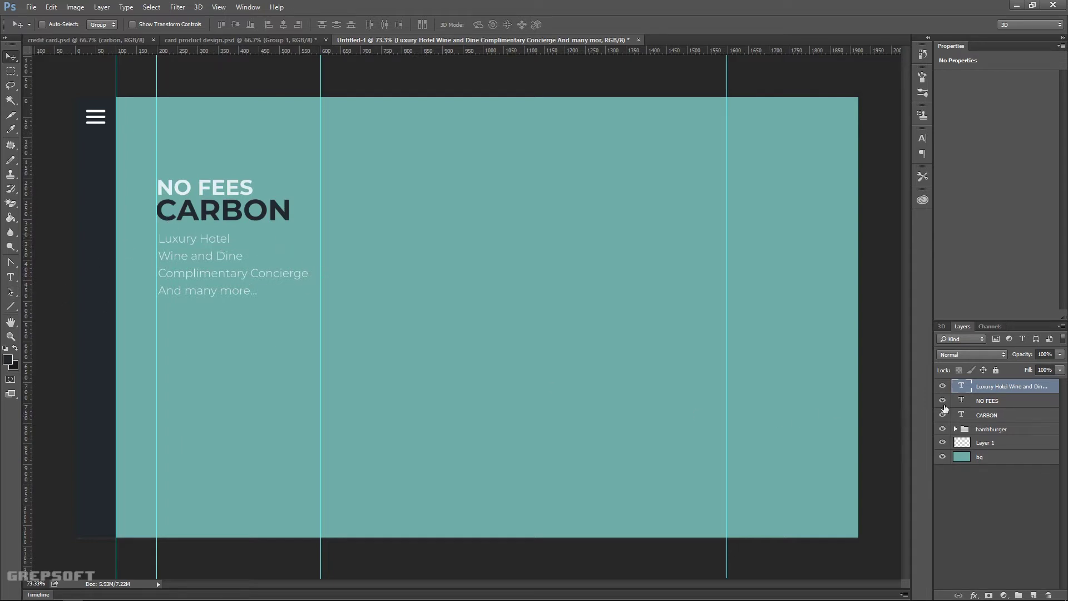
Enlarge the whole CARBON text to 88 pt so it spans from the second to the third guide, and commit it.
{"action": "left_click", "coordinate": [989, 416]}
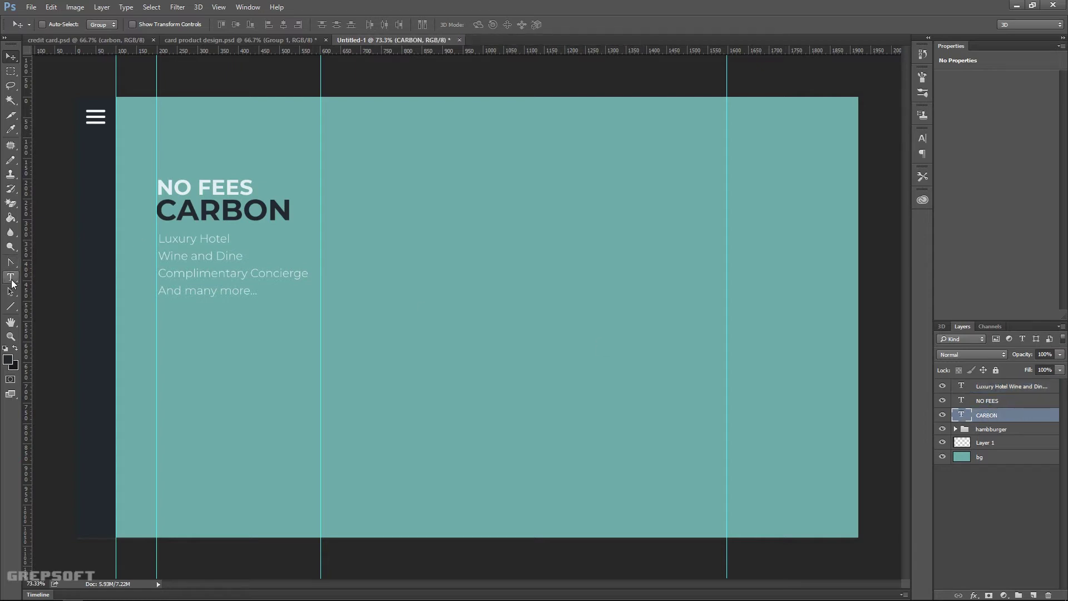
{"action": "left_click", "coordinate": [11, 277]}
{"action": "left_click_drag", "start_coordinate": [291, 219], "coordinate": [156, 222]}
{"action": "left_click", "coordinate": [223, 28]}
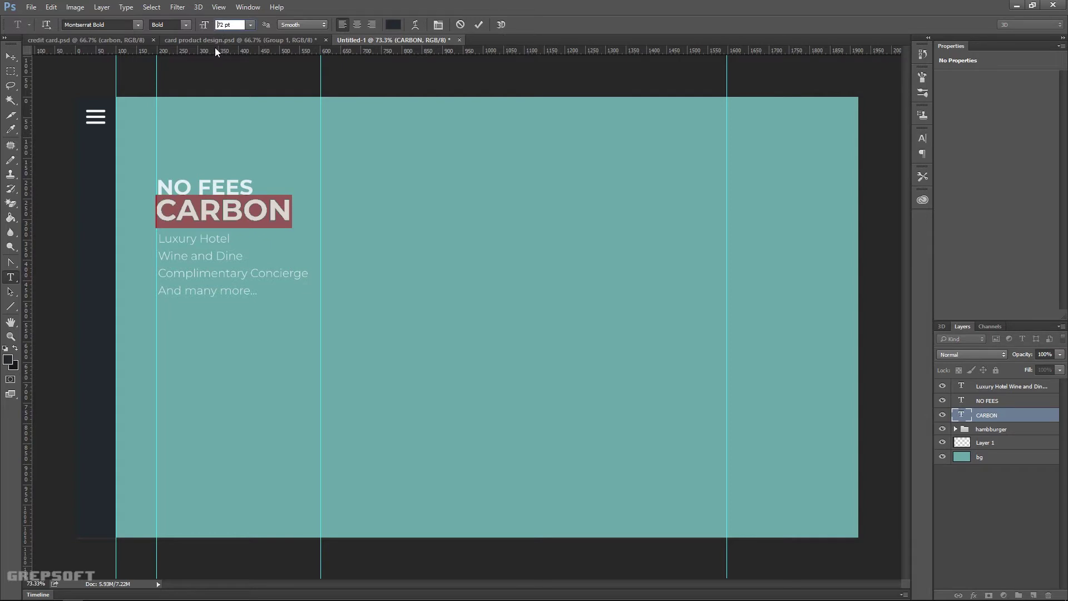
{"action": "key", "text": "Up"}
{"action": "key", "text": "Up"}
{"action": "key", "text": "Up"}
{"action": "key", "text": "Up"}
{"action": "key", "text": "Up"}
{"action": "key", "text": "Up"}
{"action": "key", "text": "Up"}
{"action": "key", "text": "Up"}
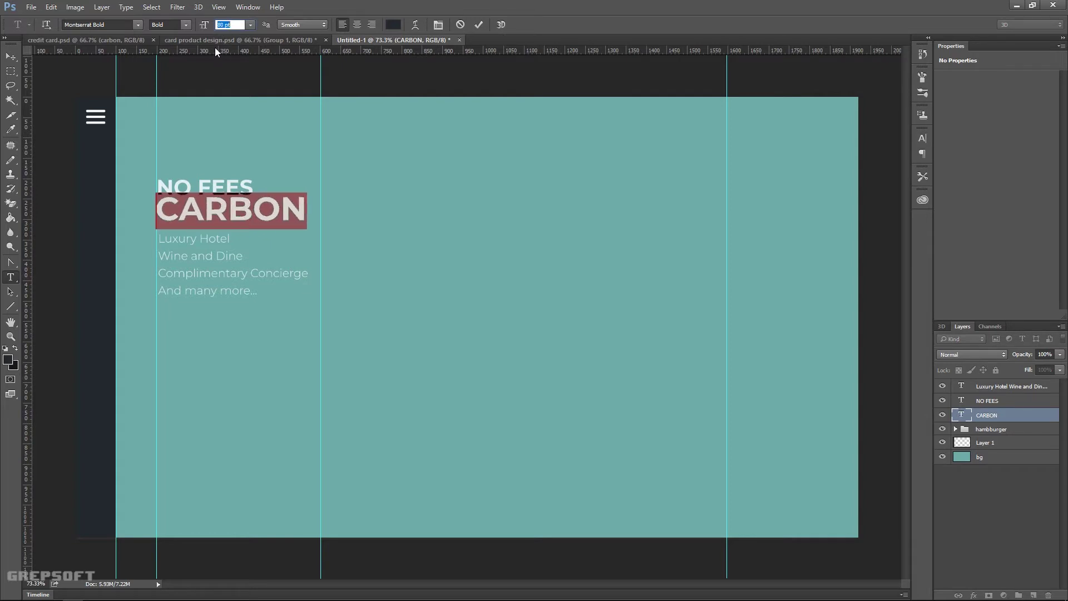
{"action": "key", "text": "Up"}
{"action": "key", "text": "Up"}
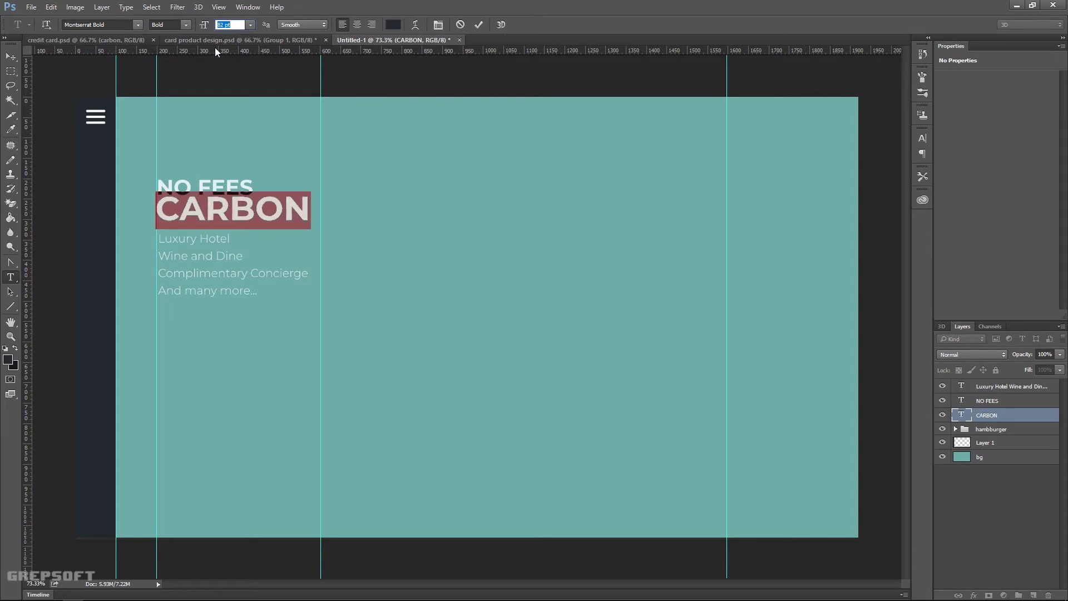
{"action": "key", "text": "Up"}
{"action": "key", "text": "Up"}
{"action": "key", "text": "Up"}
{"action": "key", "text": "Up"}
{"action": "key", "text": "Up"}
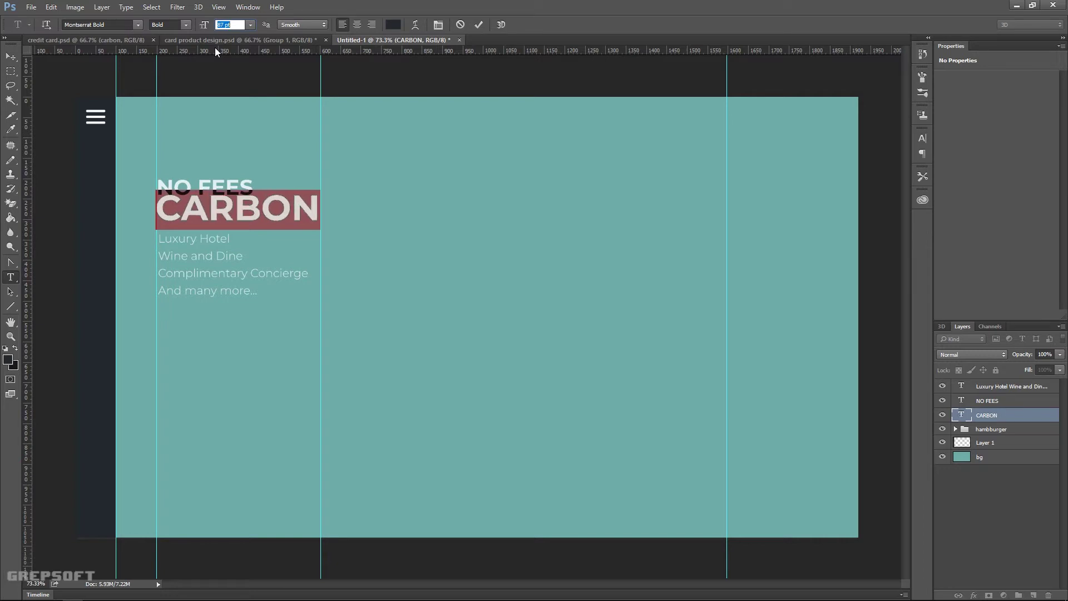
{"action": "key", "text": "Up"}
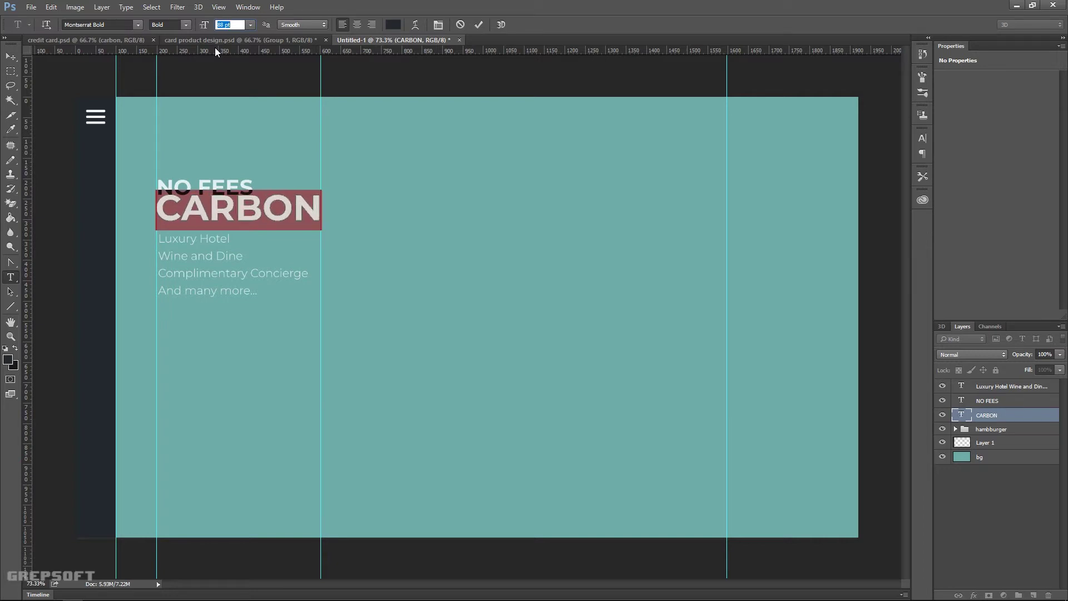
{"action": "left_click", "coordinate": [11, 57]}
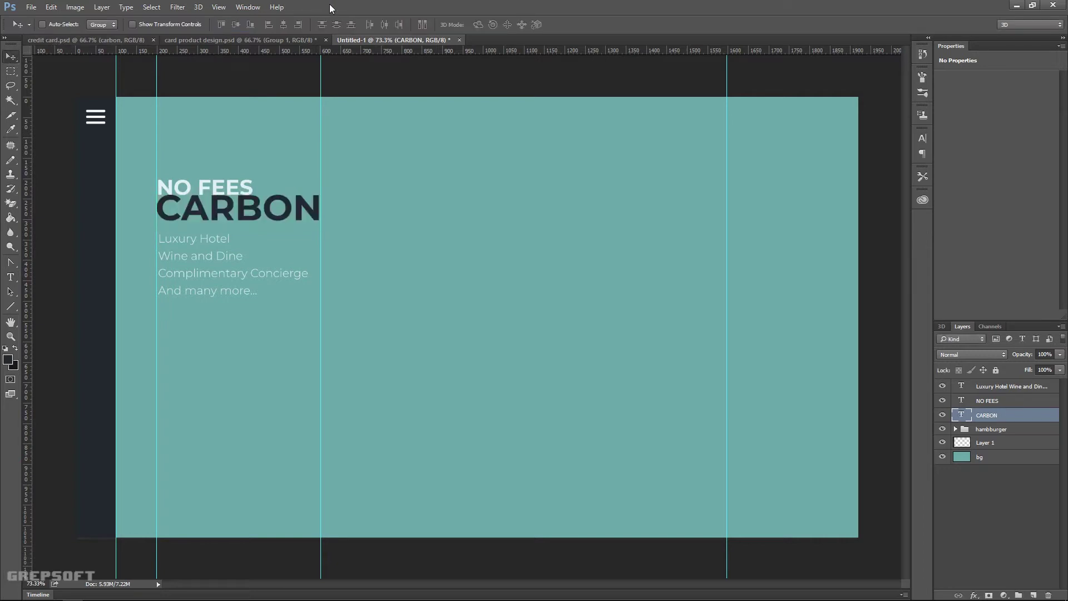
Nudge the CARBON text down about 7 px so it clears NO FEES.
{"action": "key", "text": "Down"}
{"action": "key", "text": "Down"}
{"action": "key", "text": "Down"}
{"action": "key", "text": "Down"}
{"action": "key", "text": "Down"}
{"action": "key", "text": "Down"}
{"action": "key", "text": "Down"}
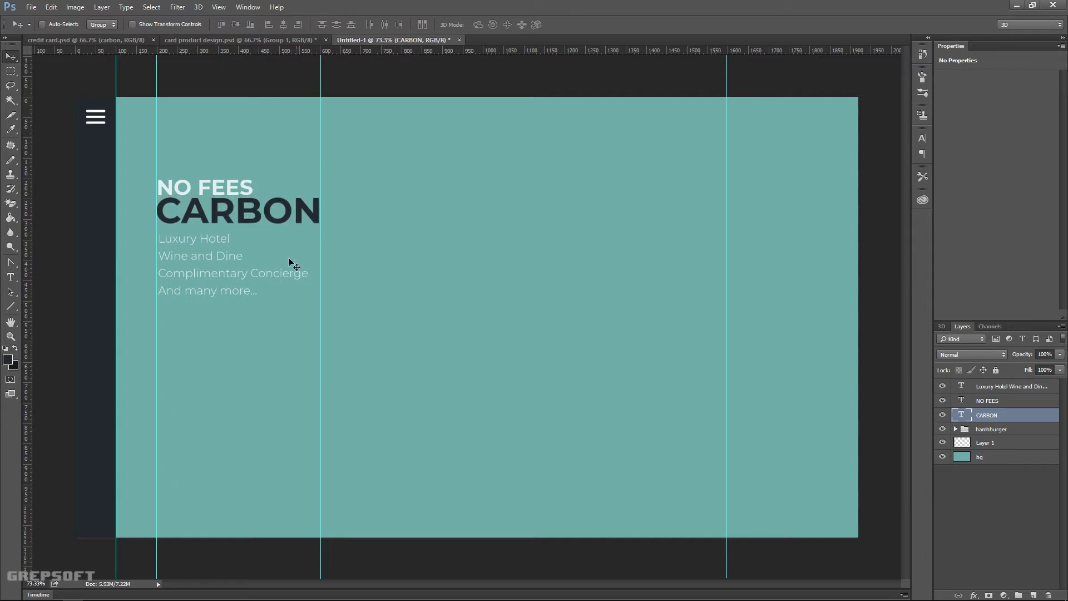
Move the benefit text down 20 px to widen the gap below CARBON.
{"action": "left_click", "coordinate": [1013, 386]}
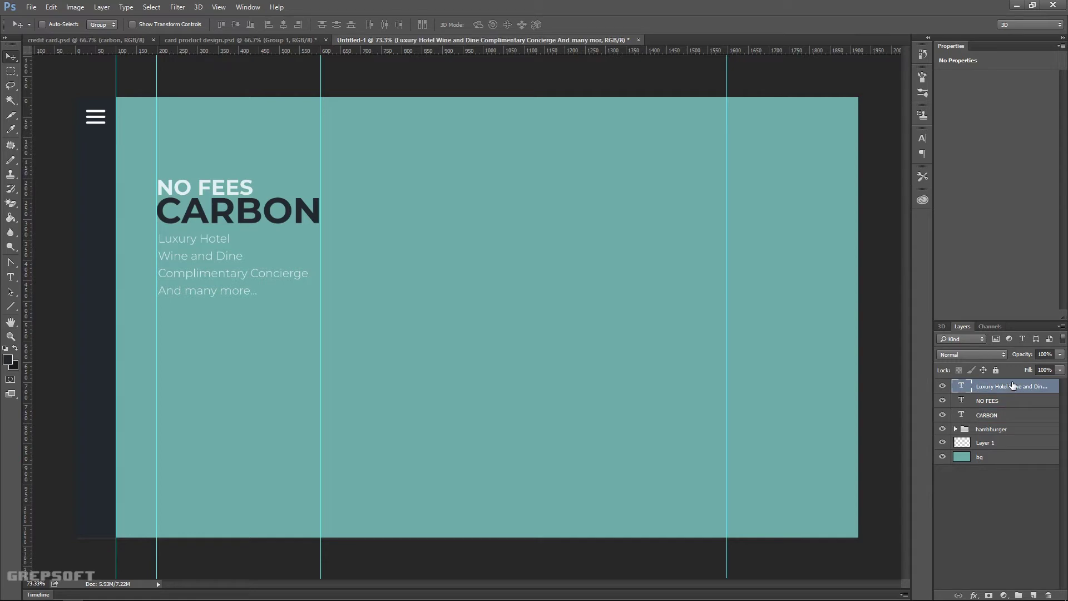
{"action": "key", "text": "shift+Down"}
{"action": "key", "text": "shift+Down"}
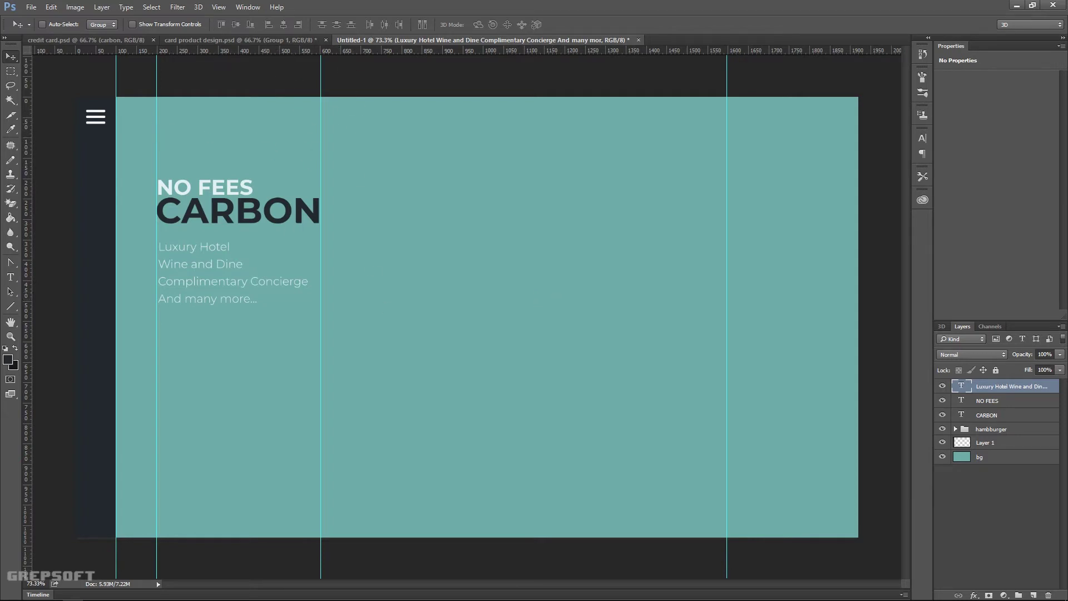
Open the image file credit card.png.
{"action": "left_click", "coordinate": [216, 600]}
{"action": "left_click", "coordinate": [32, 7]}
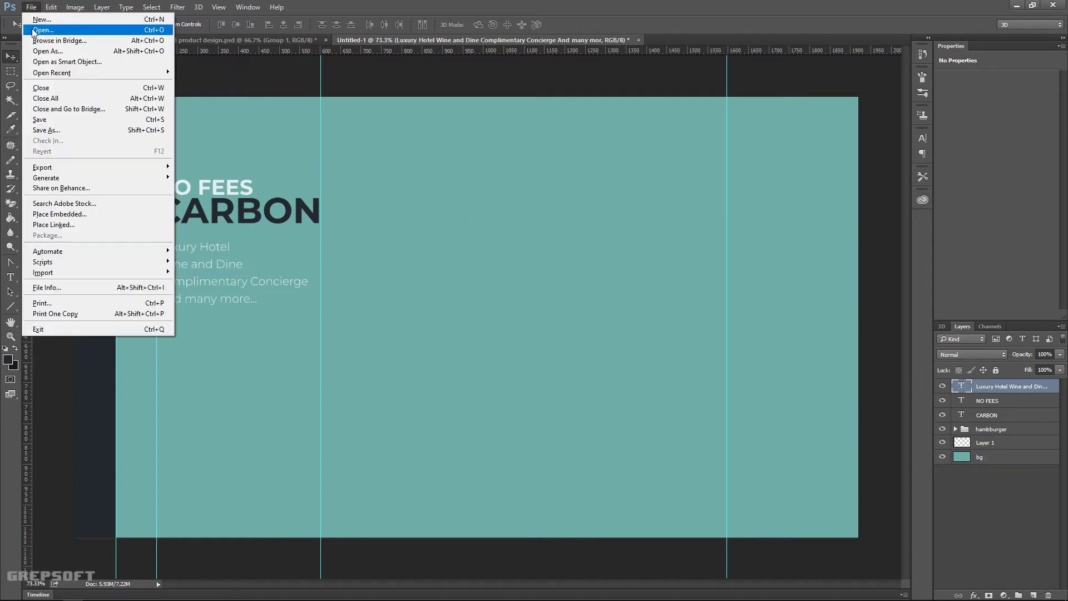
{"action": "left_click", "coordinate": [41, 31]}
{"action": "left_click", "coordinate": [134, 303]}
{"action": "left_click", "coordinate": [659, 414]}
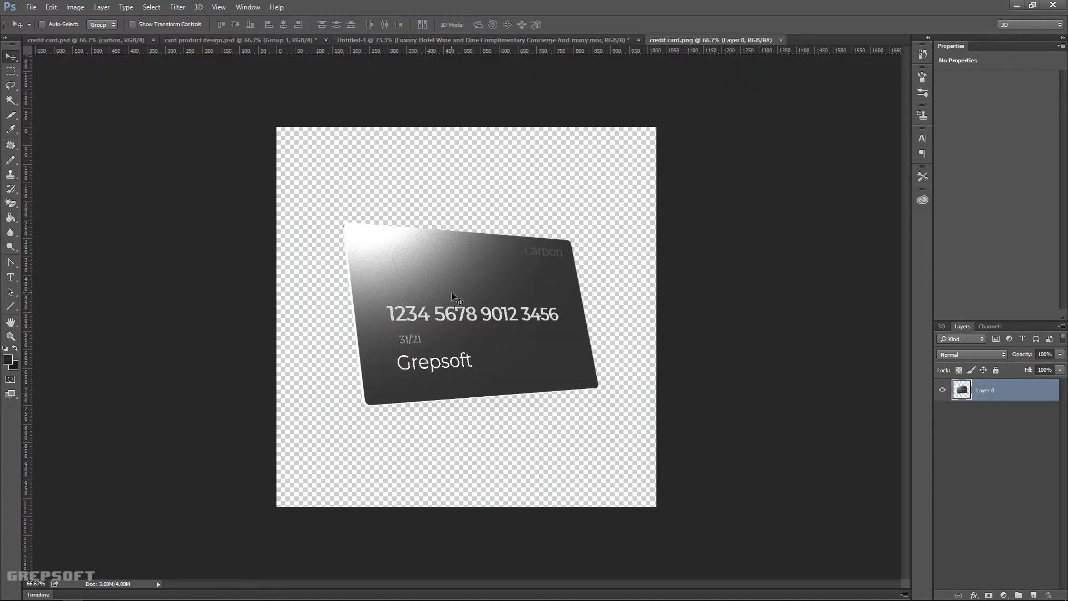
Copy the credit card image into the Untitled-1 design, centre it right of the text using a temporary vertical guide, and remove that guide.
{"action": "key", "text": "ctrl+a"}
{"action": "left_click_drag", "start_coordinate": [433, 39], "coordinate": [507, 301]}
{"action": "left_click_drag", "start_coordinate": [27, 310], "coordinate": [536, 308]}
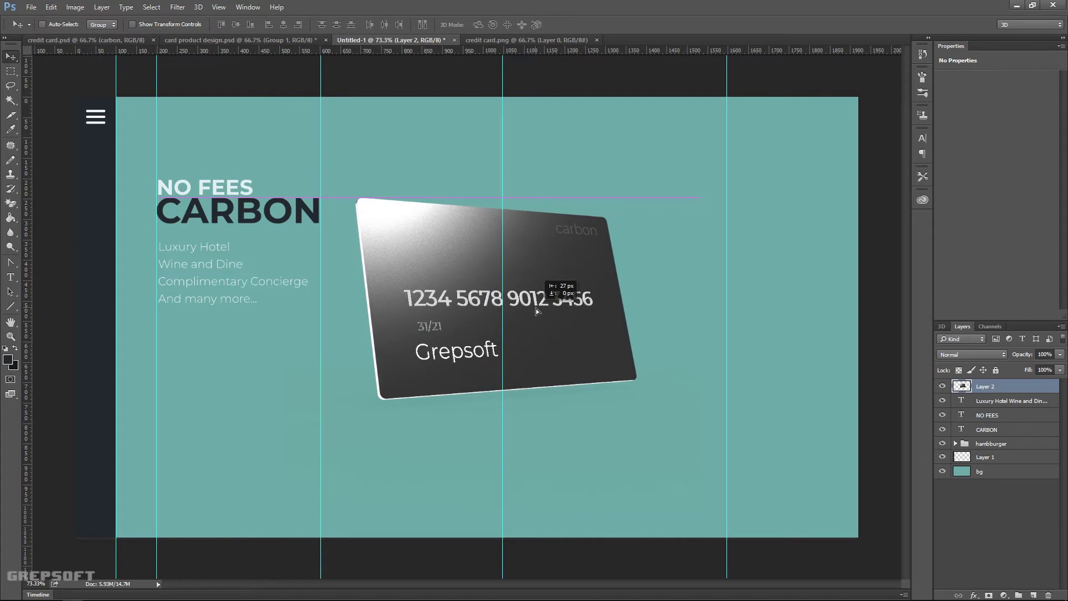
{"action": "left_click_drag", "start_coordinate": [536, 309], "coordinate": [27, 248]}
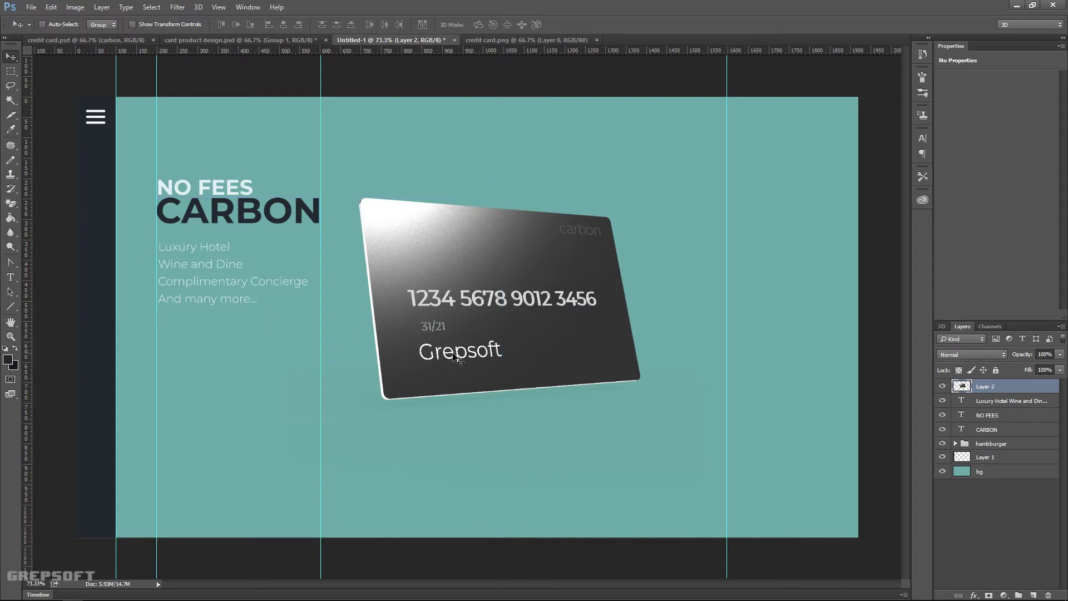
Rename the card image's layer as credit card.
{"action": "double_click", "coordinate": [985, 386]}
{"action": "type", "text": "card"}
{"action": "type", "text": "credit"}
{"action": "key", "text": "Return"}
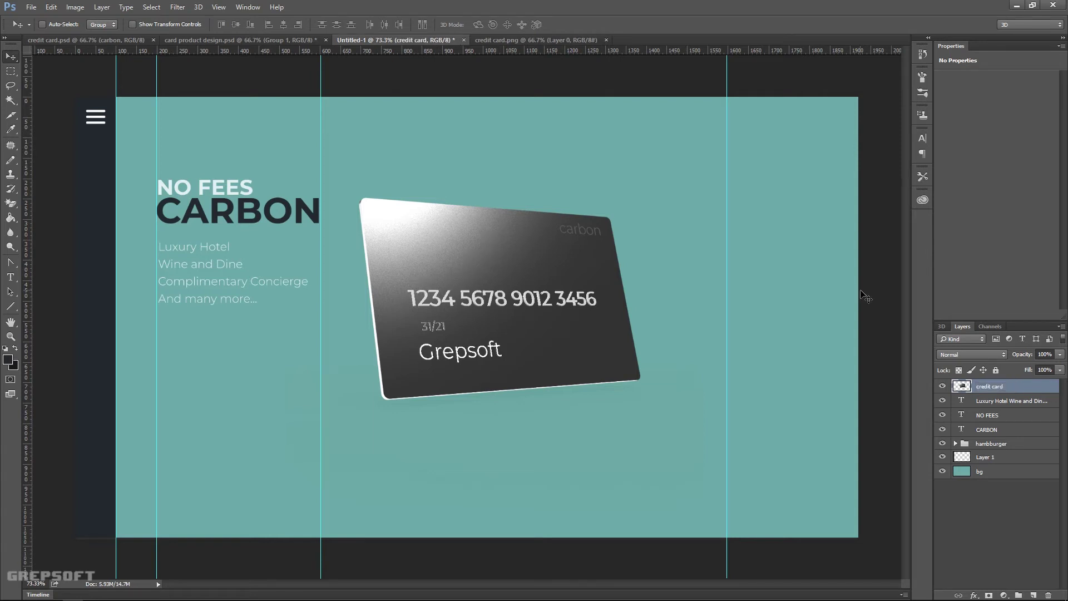
Group the benefit list, NO FEES and CARBON text layers and name the group main points.
{"action": "left_click", "coordinate": [989, 403]}
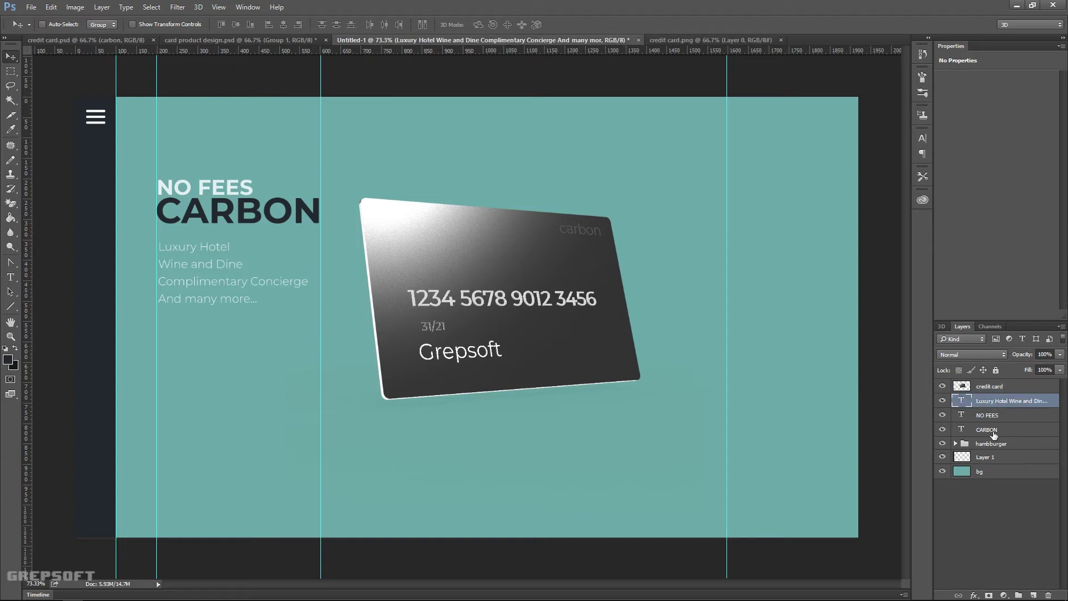
{"action": "left_click", "coordinate": [994, 435], "text": "shift"}
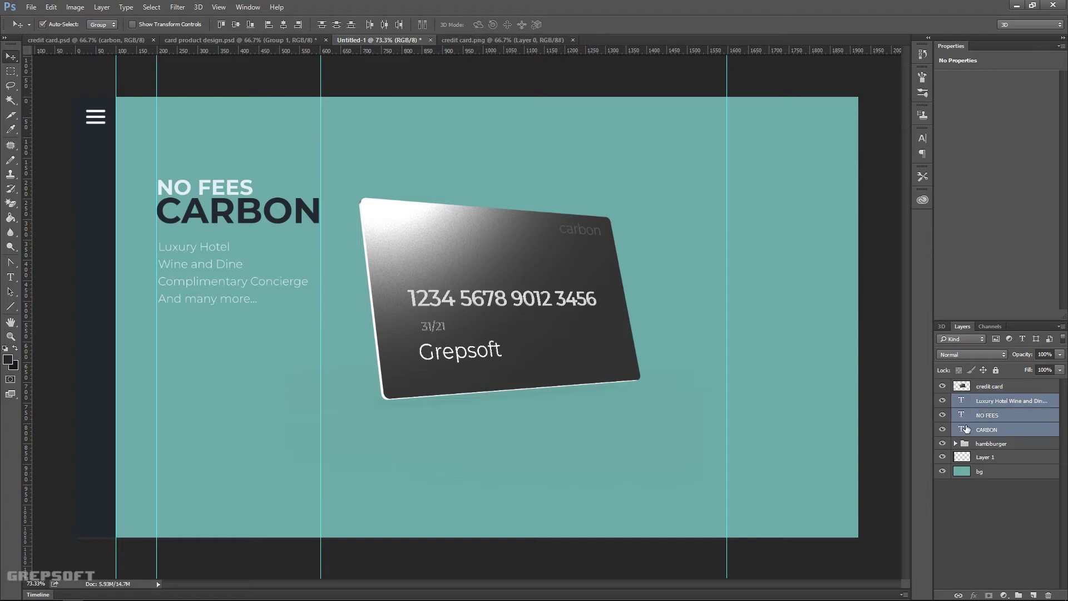
{"action": "key", "text": "ctrl+g"}
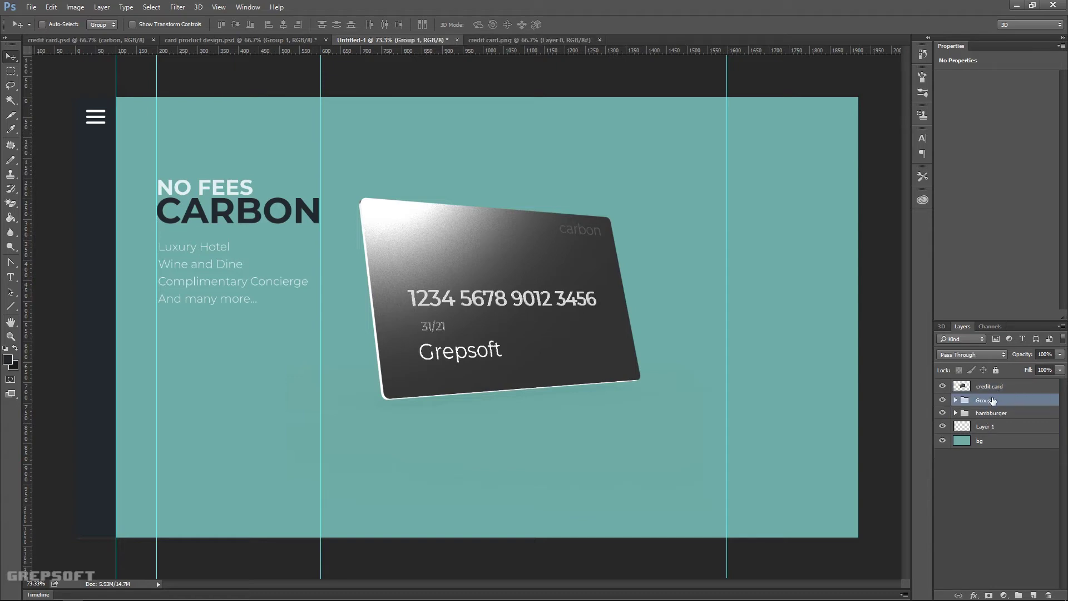
{"action": "type", "text": "main pints"}
{"action": "key", "text": "Return"}
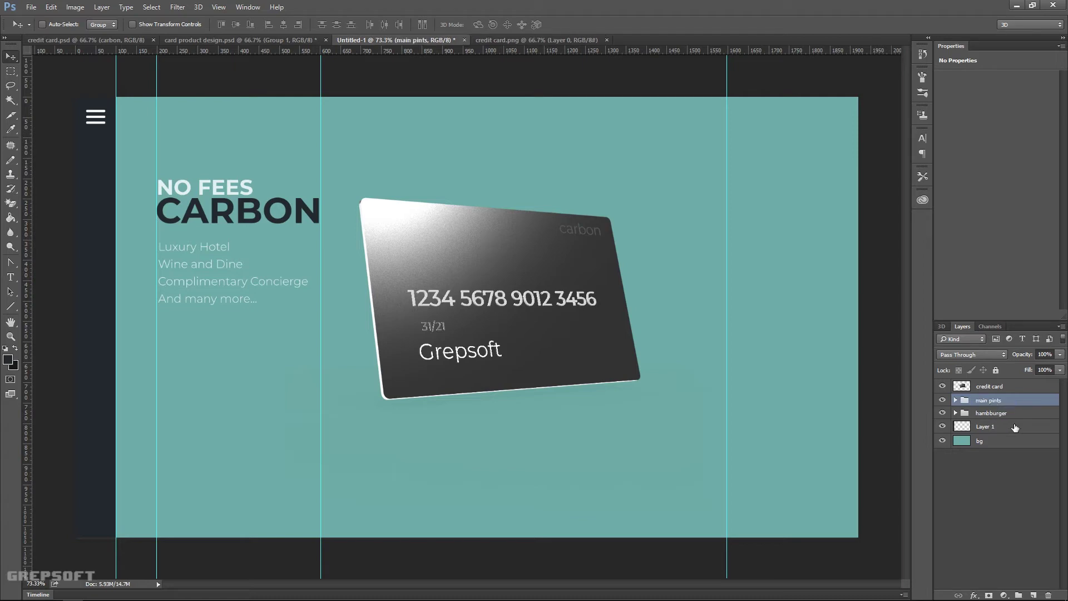
{"action": "double_click", "coordinate": [999, 402]}
{"action": "left_click", "coordinate": [992, 401]}
{"action": "type", "text": "o"}
{"action": "key", "text": "Return"}
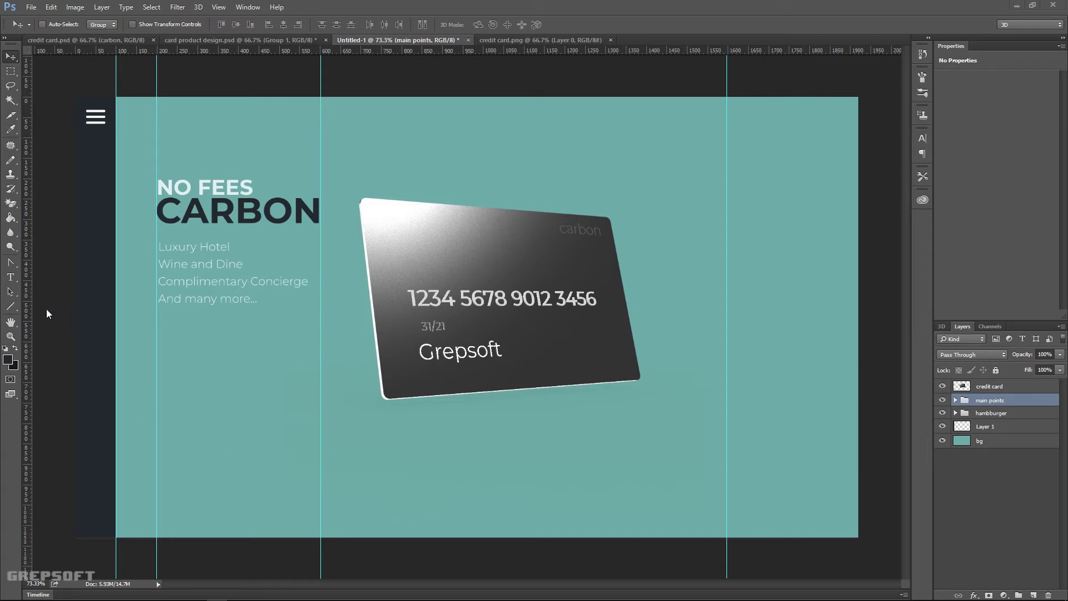
Paste the copied Lorem ipsum sentence as a new text line near the canvas's lower edge, below the card.
{"action": "left_click", "coordinate": [13, 278]}
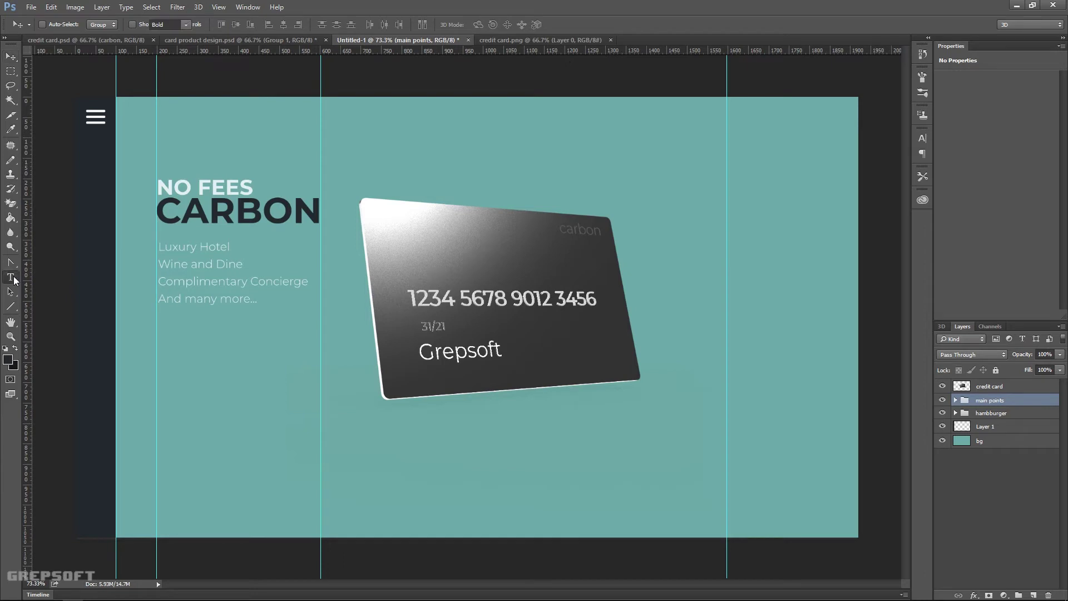
{"action": "left_click", "coordinate": [340, 507]}
{"action": "key", "text": "ctrl+v"}
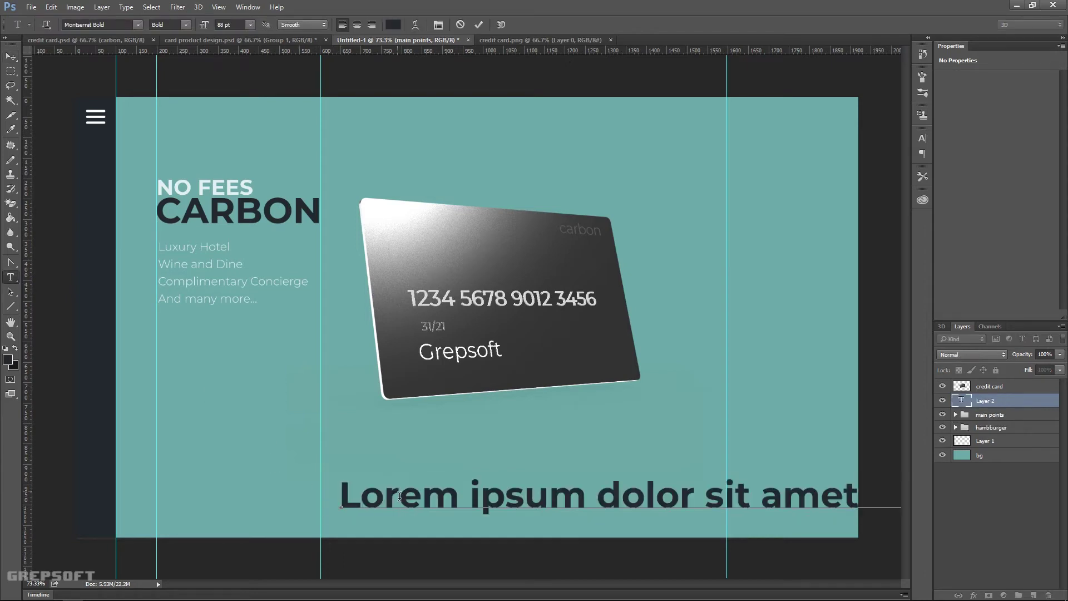
Set the Lorem ipsum text to 12 pt Montserrat Light and shift it slightly down towards the canvas's lower edge.
{"action": "key", "text": "ctrl+a"}
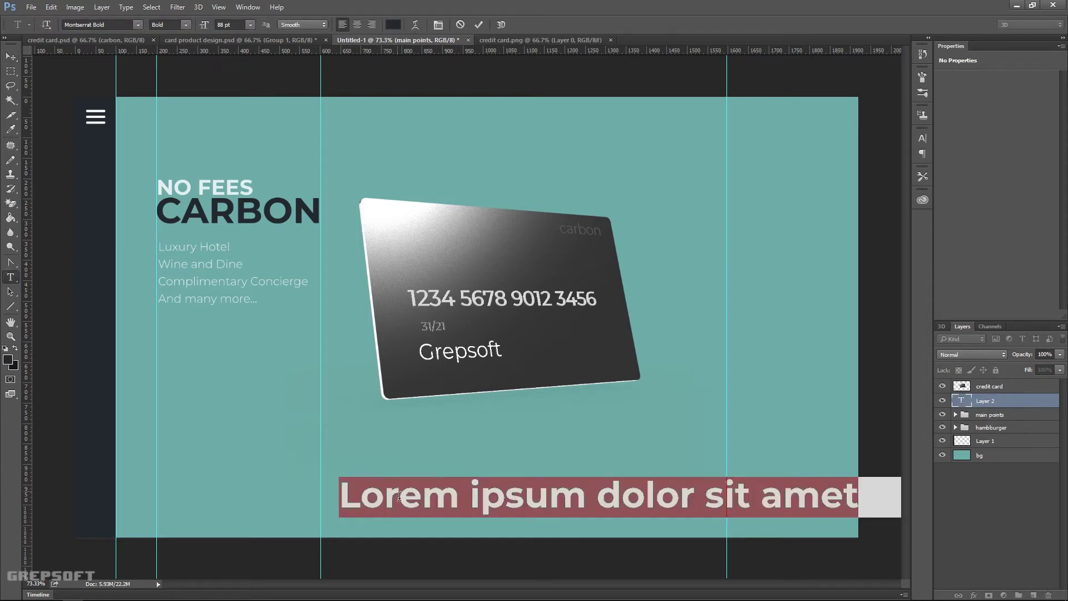
{"action": "left_click", "coordinate": [217, 25]}
{"action": "key", "text": "Delete"}
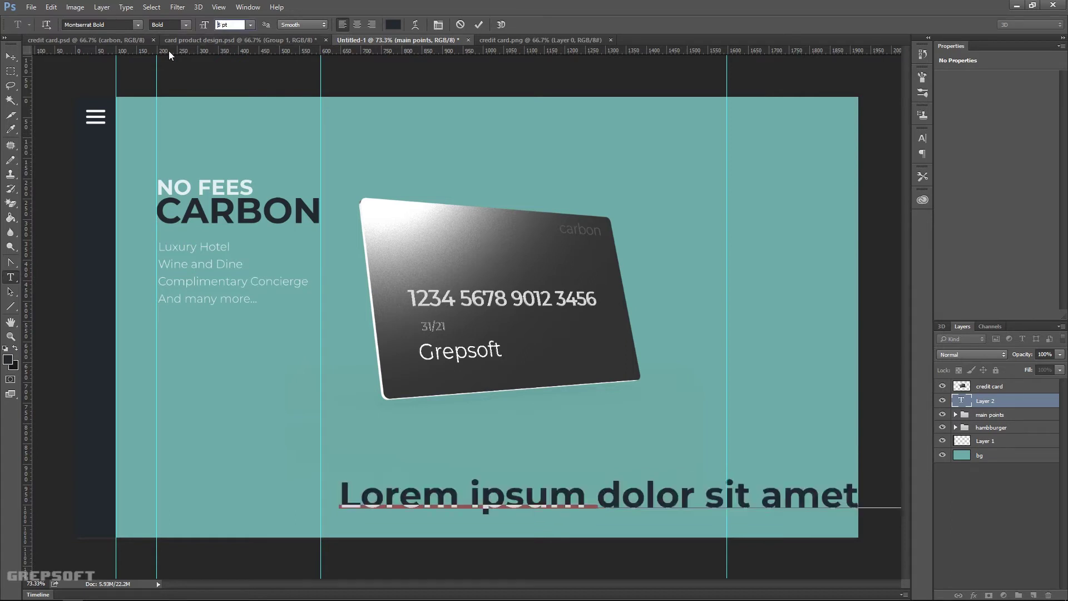
{"action": "key", "text": "Delete"}
{"action": "type", "text": "14"}
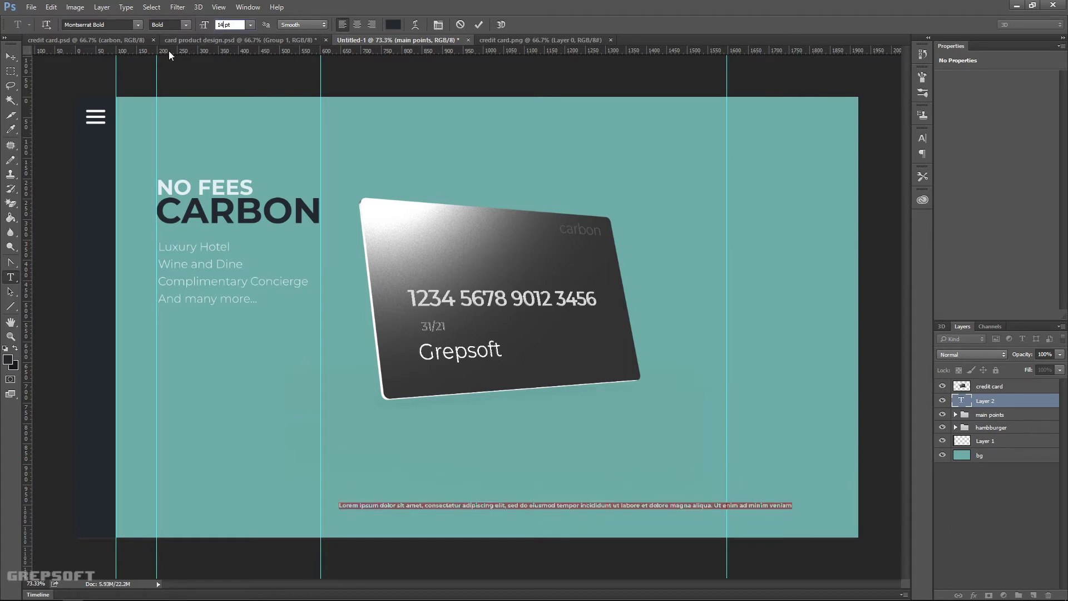
{"action": "key", "text": "BackSpace"}
{"action": "type", "text": "2"}
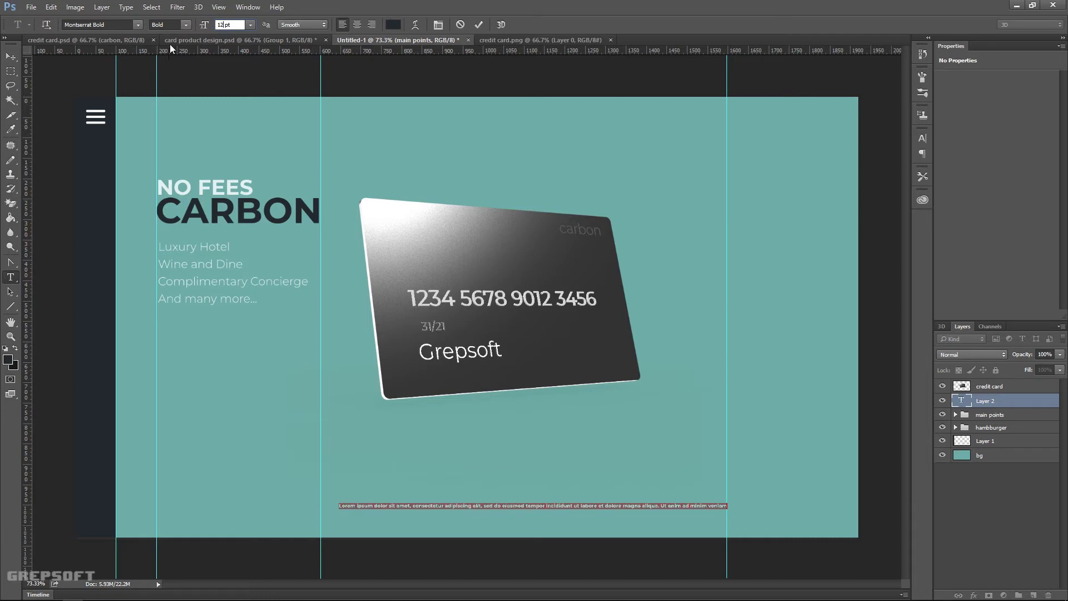
{"action": "left_click", "coordinate": [186, 25]}
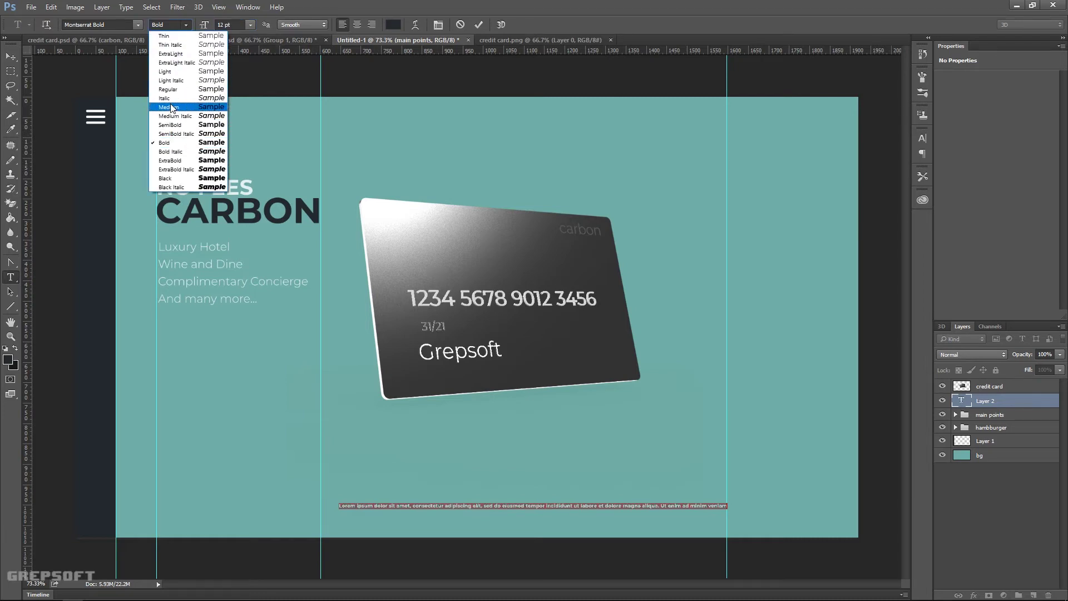
{"action": "left_click", "coordinate": [176, 75]}
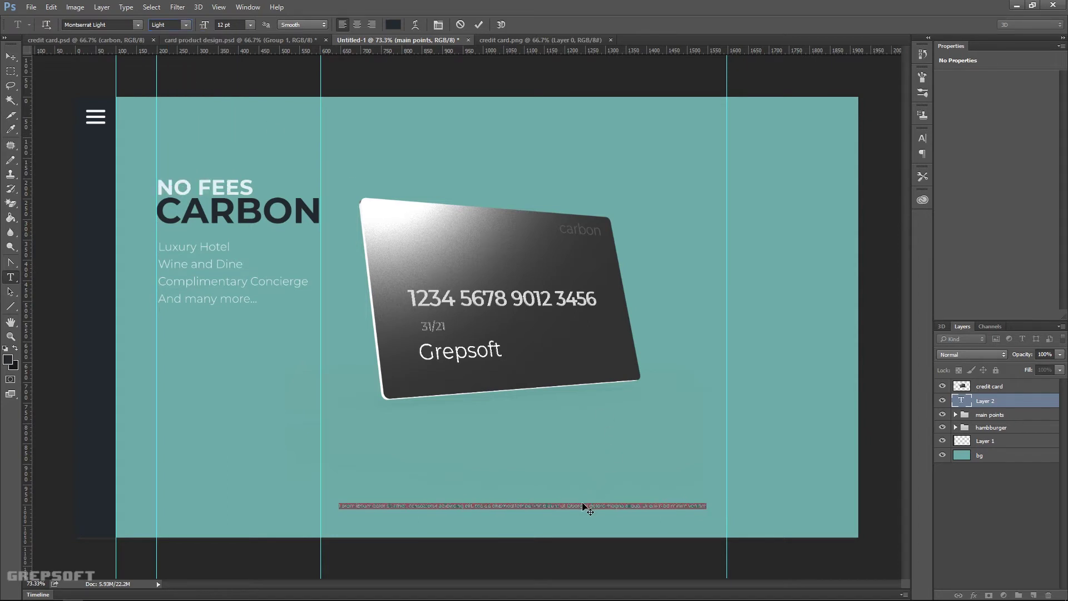
{"action": "left_click_drag", "start_coordinate": [583, 504], "coordinate": [581, 515]}
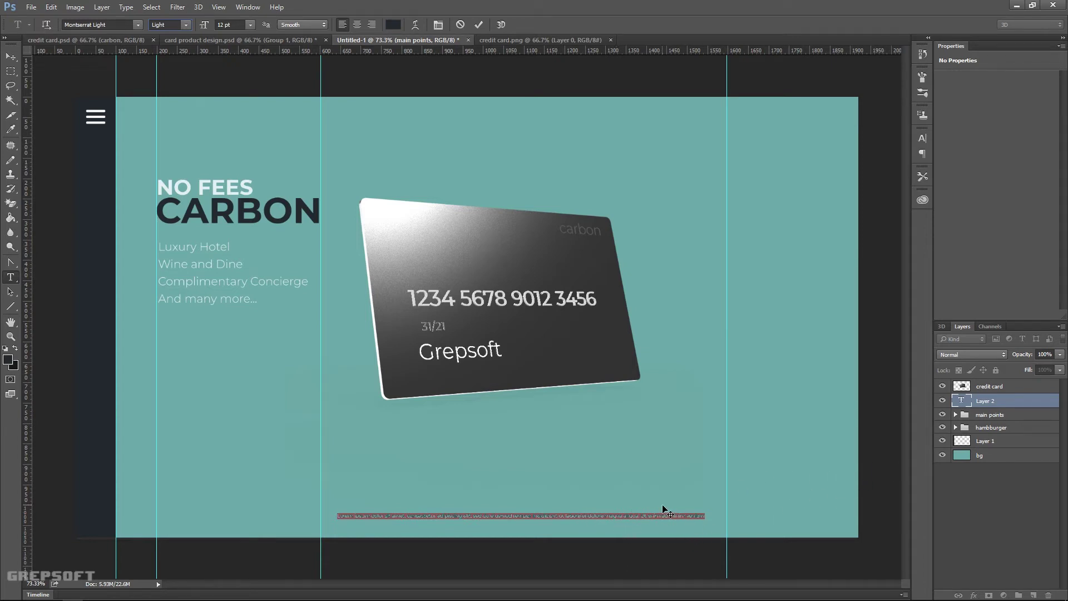
Colour the whole Lorem ipsum line light grey e6e6e6 and commit the text.
{"action": "left_click", "coordinate": [669, 519]}
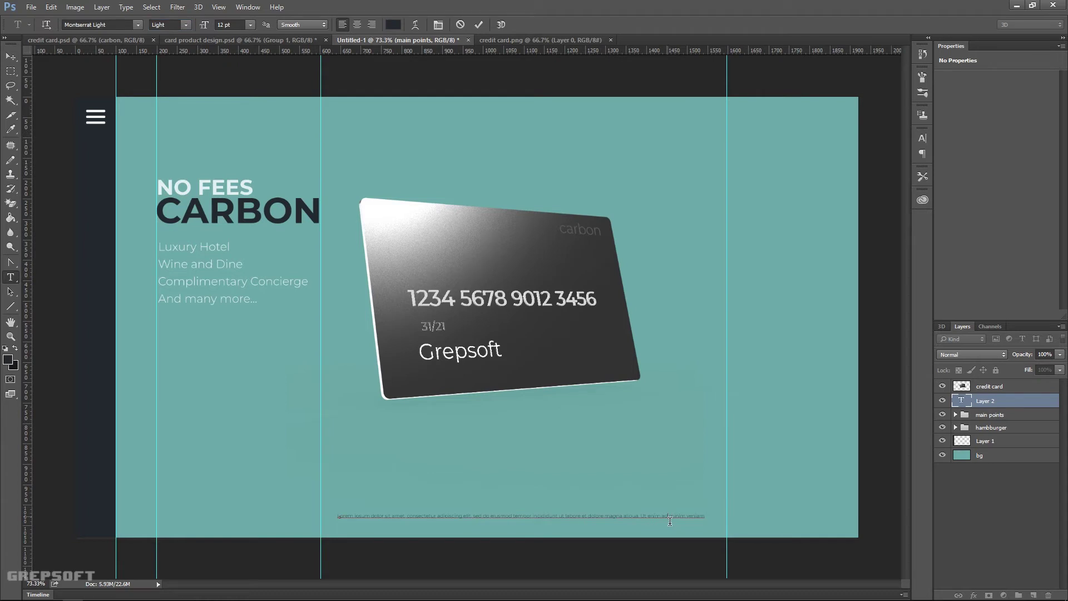
{"action": "triple_click", "coordinate": [349, 517]}
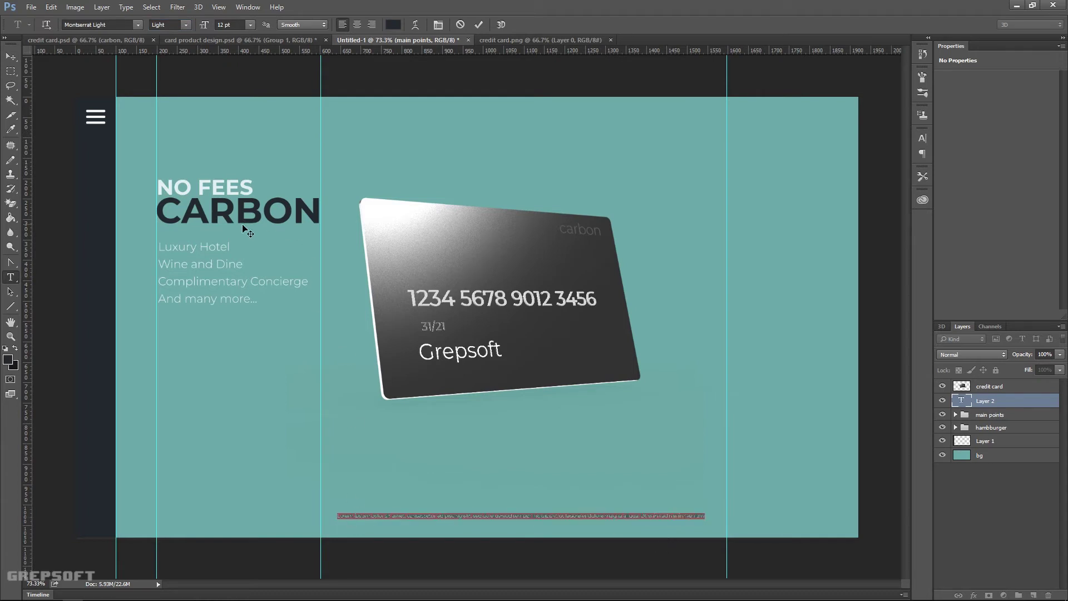
{"action": "left_click", "coordinate": [400, 27]}
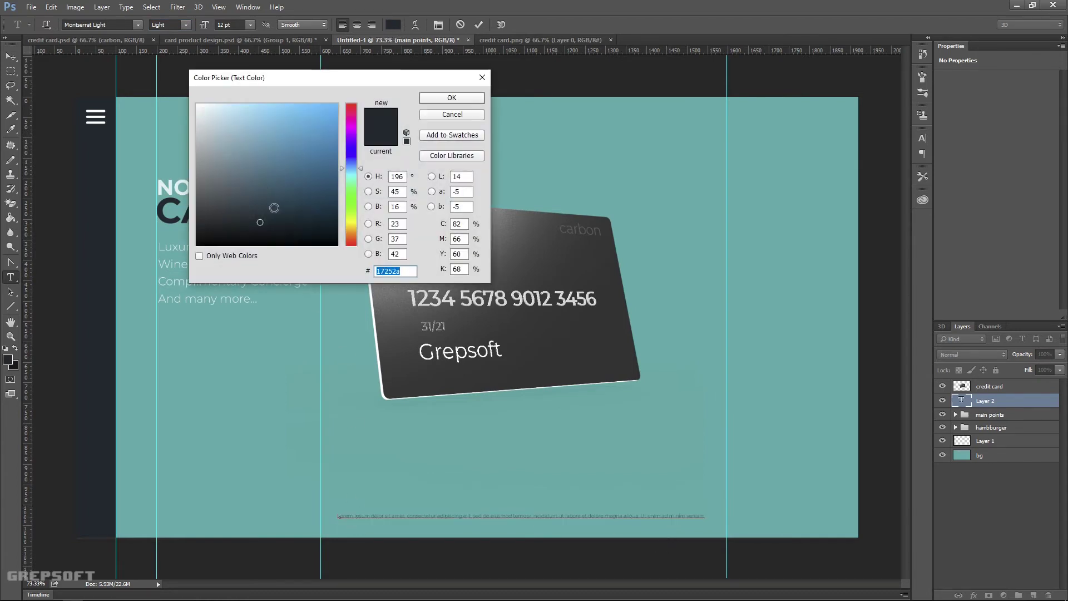
{"action": "left_click_drag", "start_coordinate": [245, 202], "coordinate": [181, 119]}
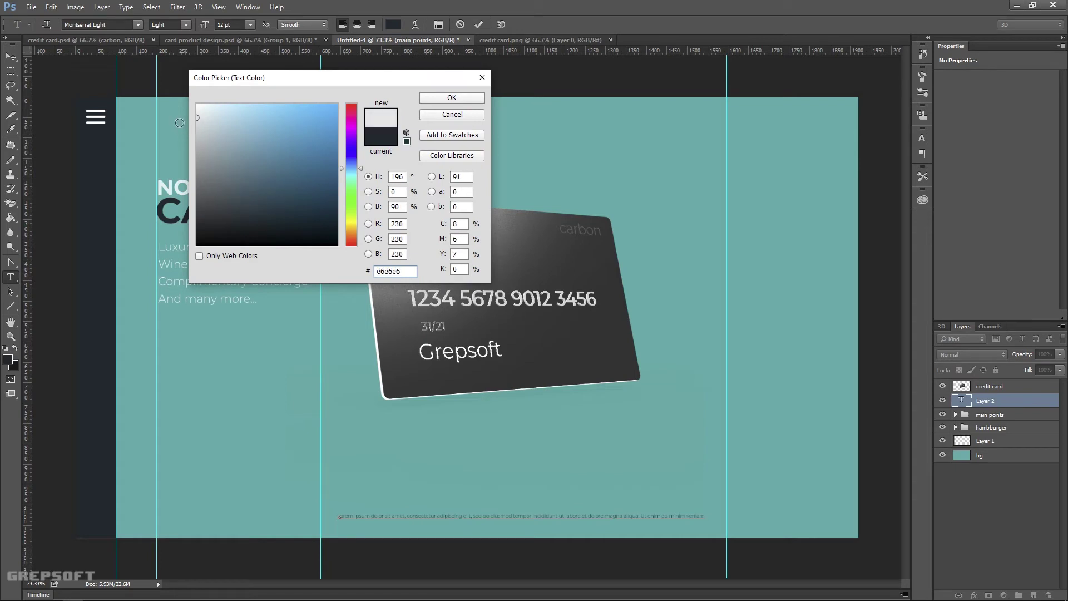
{"action": "left_click", "coordinate": [427, 97]}
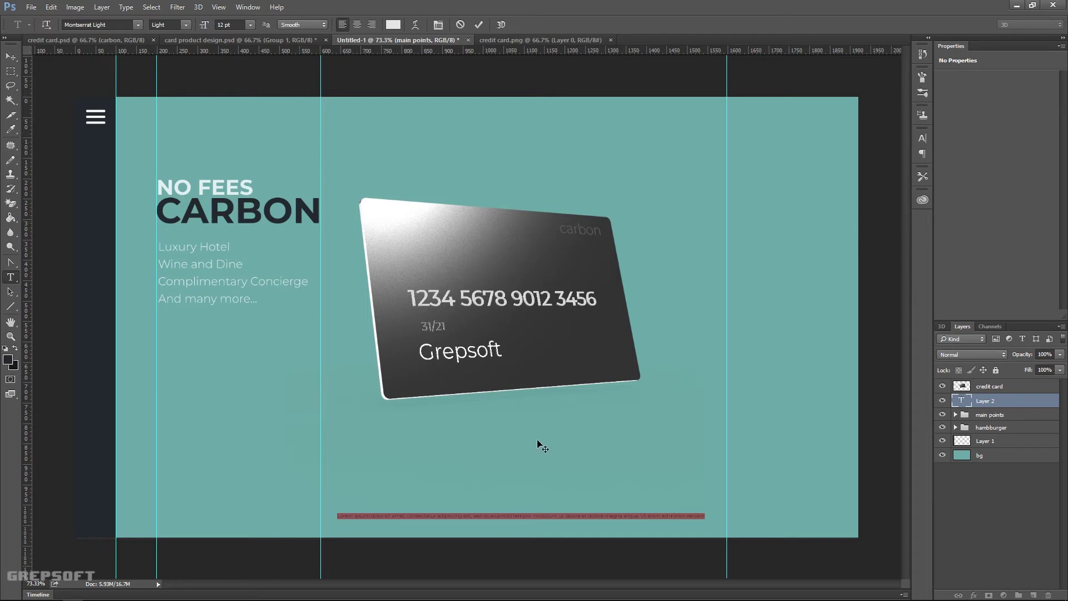
{"action": "left_click", "coordinate": [11, 56]}
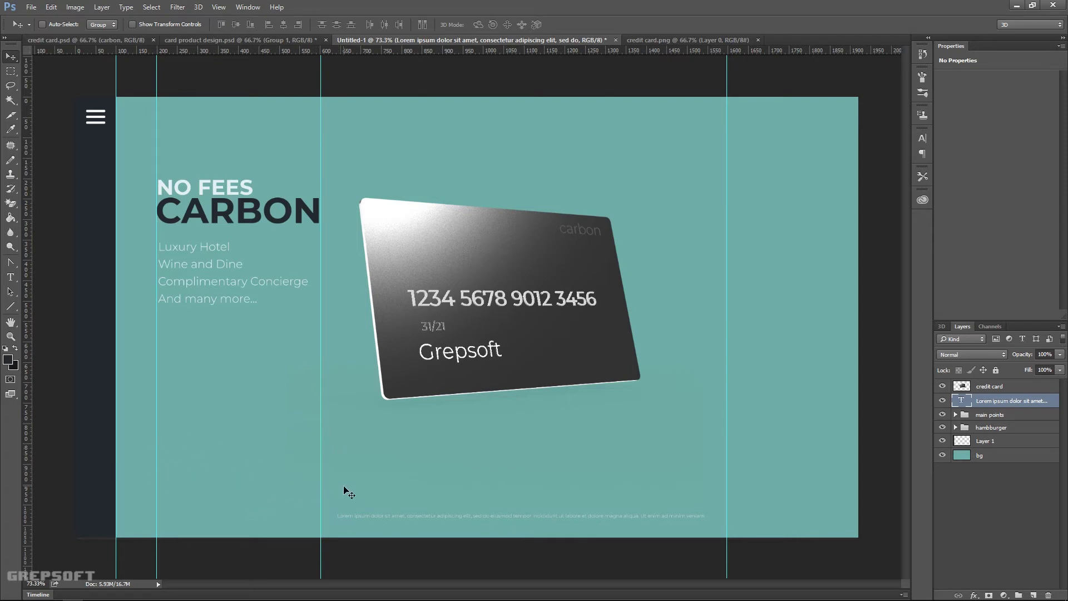
Draw a rounded rectangle about 328 × 84 px with a 5 px radius below the benefit list for a button.
{"action": "key", "text": "alt+Tab"}
{"action": "left_click", "coordinate": [14, 307]}
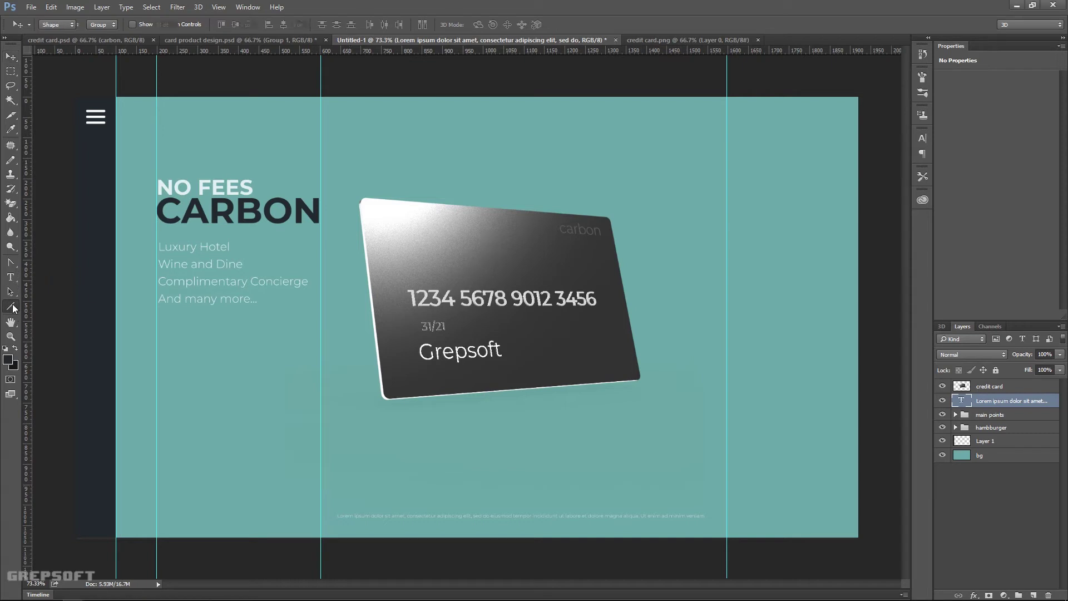
{"action": "right_click", "coordinate": [13, 307]}
{"action": "left_click", "coordinate": [55, 312]}
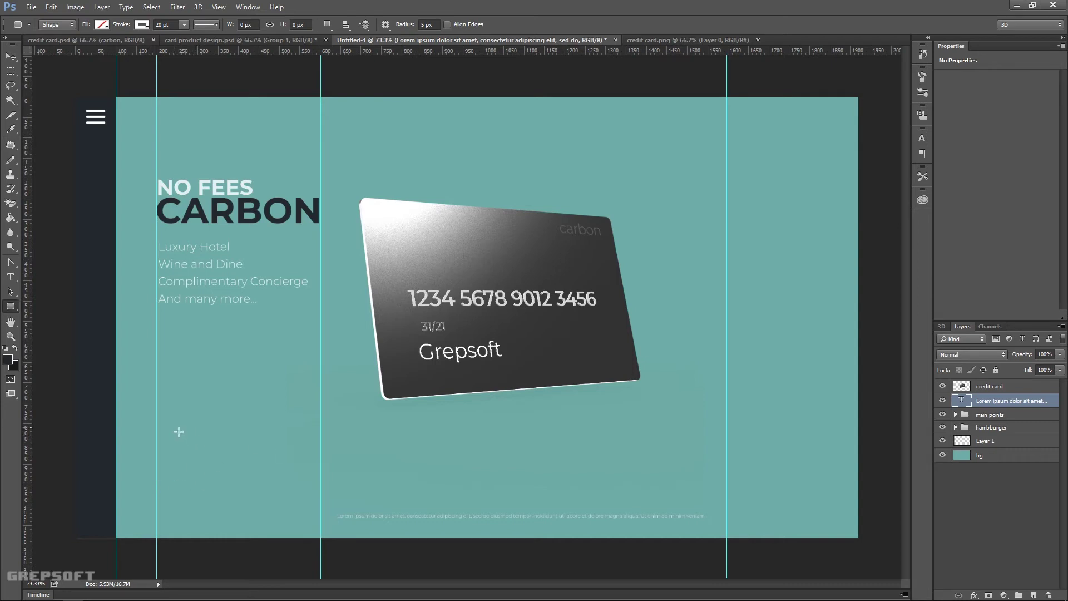
{"action": "left_click_drag", "start_coordinate": [178, 431], "coordinate": [310, 462]}
{"action": "key", "text": "shift"}
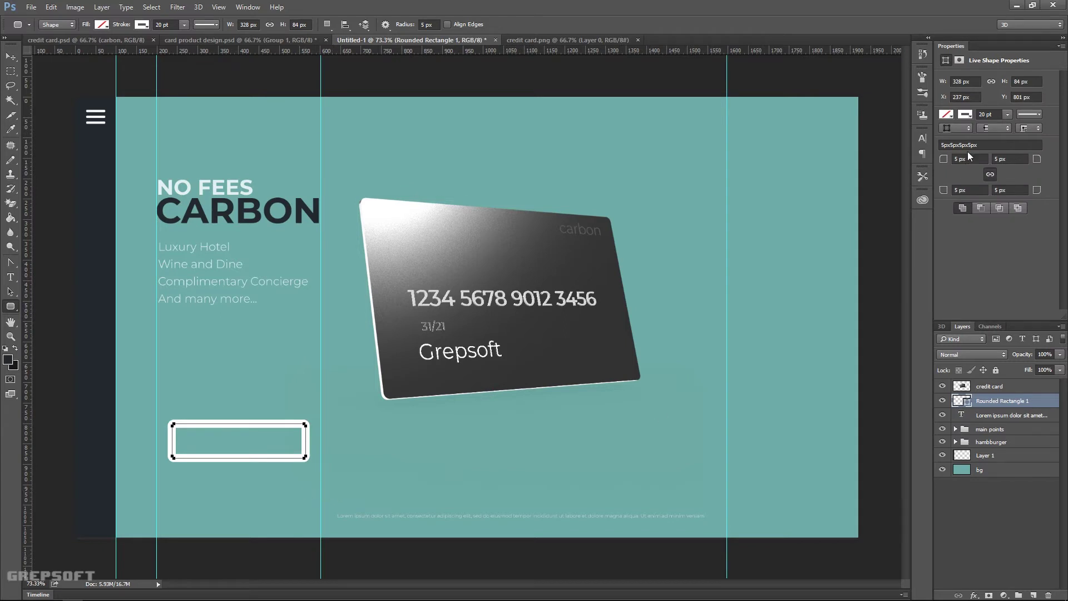
Remove the rounded rectangle's stroke and fill it with the dark sidebar colour from the recent colours.
{"action": "left_click", "coordinate": [964, 114]}
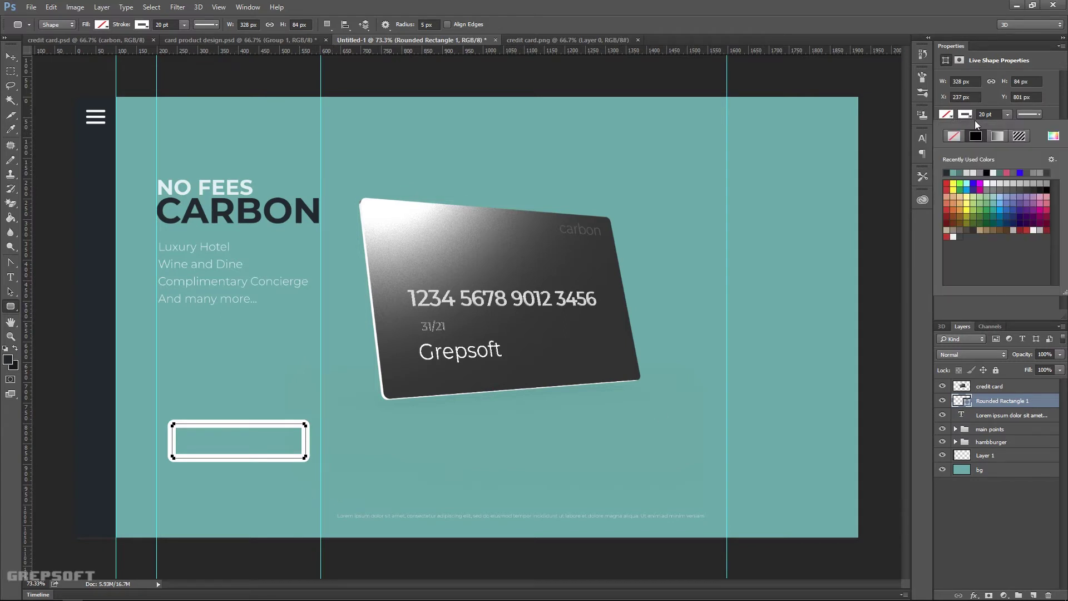
{"action": "left_click", "coordinate": [953, 136]}
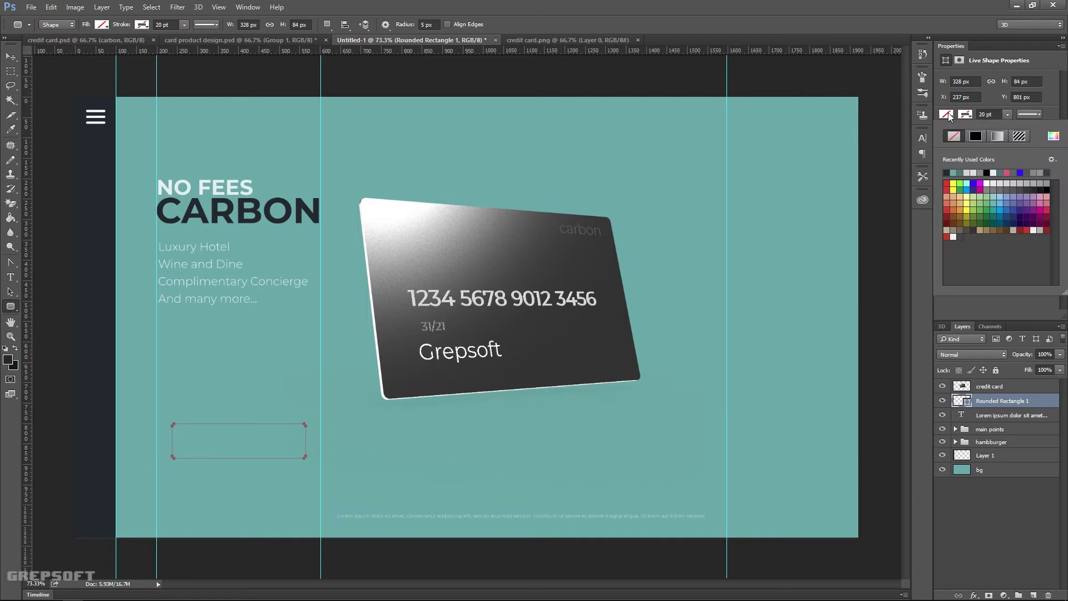
{"action": "left_click", "coordinate": [948, 173]}
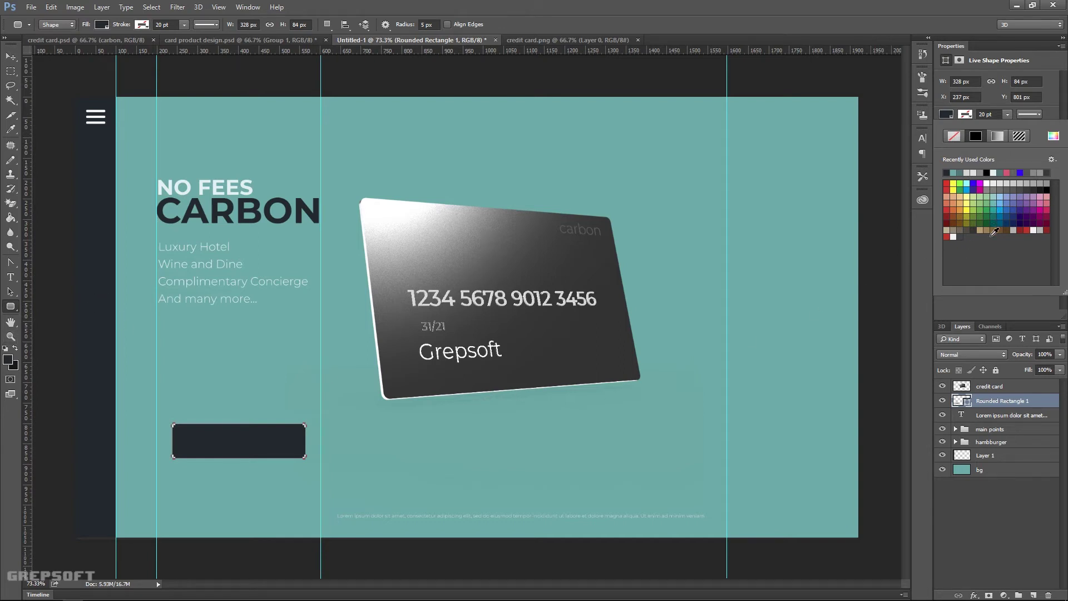
{"action": "left_click", "coordinate": [988, 116]}
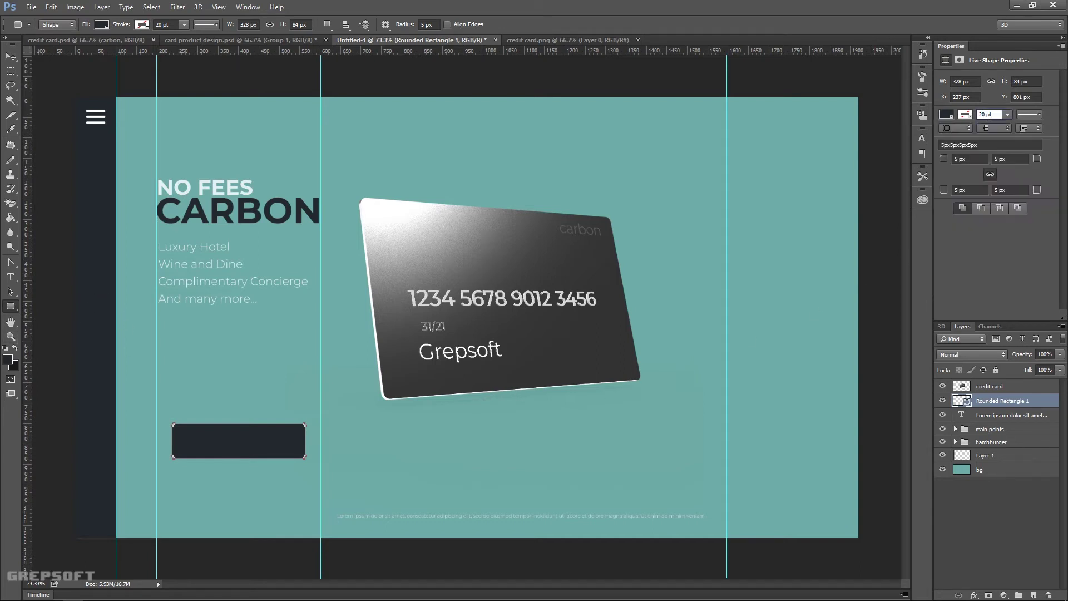
Set all four corner radii of the dark button shape to 32 px.
{"action": "mouse_move", "coordinate": [950, 162]}
{"action": "left_mouse_down"}
{"action": "mouse_move", "coordinate": [963, 162]}
{"action": "mouse_move", "coordinate": [951, 162]}
{"action": "left_mouse_up"}
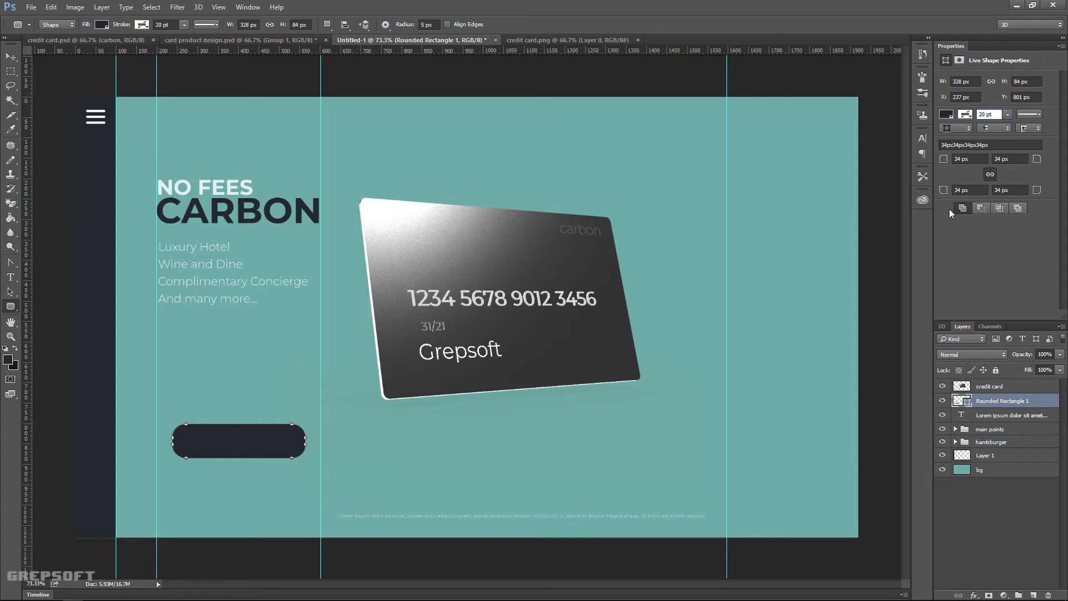
{"action": "left_click", "coordinate": [962, 160]}
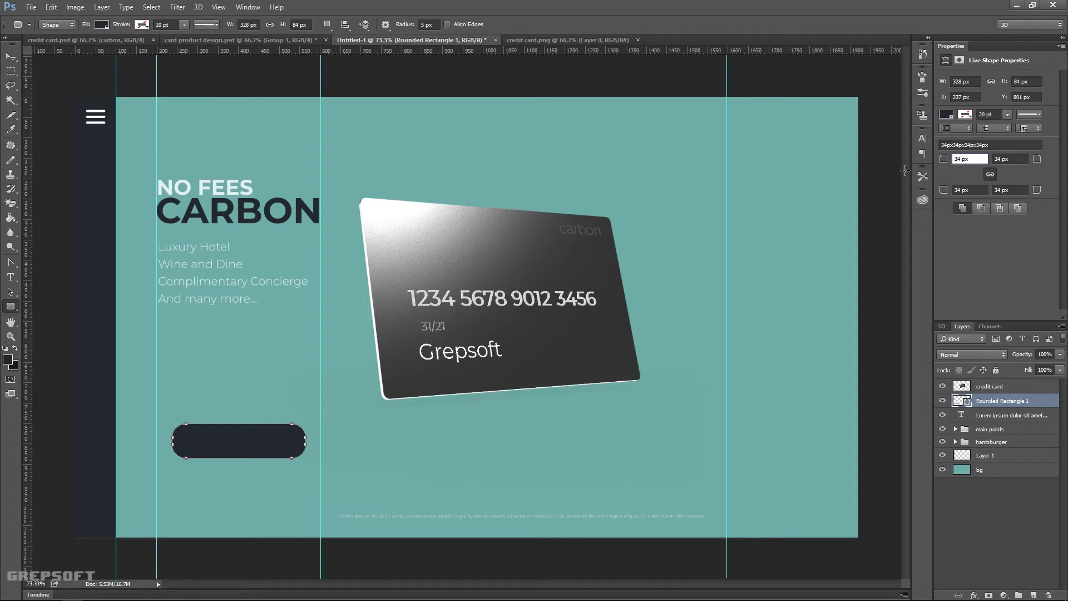
{"action": "key", "text": "BackSpace"}
{"action": "type", "text": "2"}
{"action": "key", "text": "Return"}
Widen the button shape to 353 px and move it to about X 204, Y 803, flush with the benefit text's left edge.
{"action": "left_click_drag", "start_coordinate": [944, 83], "coordinate": [950, 85]}
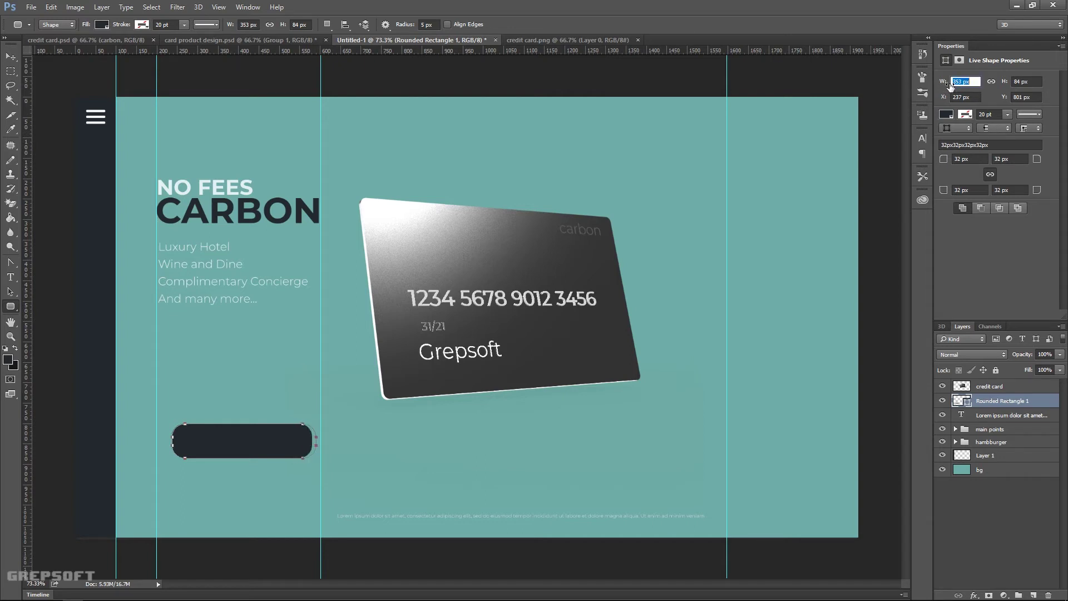
{"action": "left_click", "coordinate": [10, 58]}
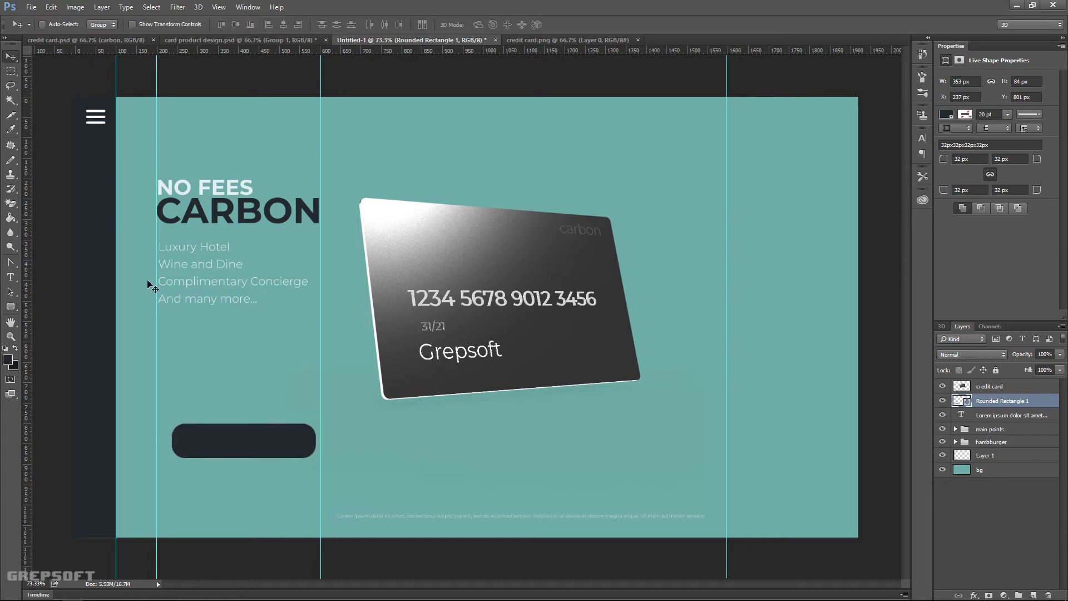
{"action": "left_click_drag", "start_coordinate": [238, 443], "coordinate": [226, 443]}
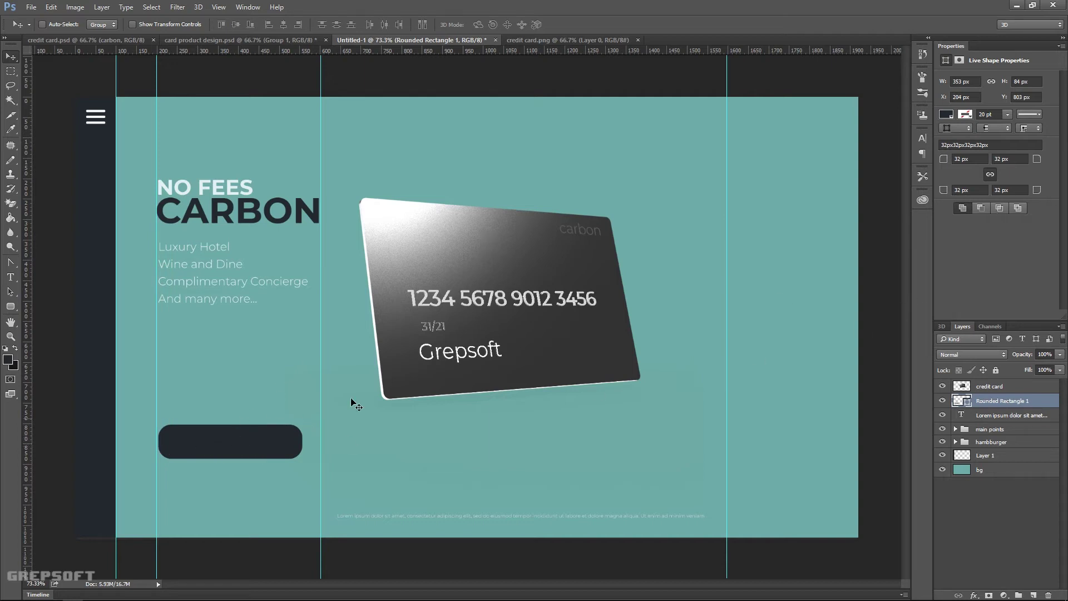
Set all four corner radii of the dark button shape to 42 px.
{"action": "left_click_drag", "start_coordinate": [950, 163], "coordinate": [955, 163]}
{"action": "left_click", "coordinate": [959, 161]}
{"action": "key", "text": "Up"}
{"action": "key", "text": "Return"}
Resize the button to 396 × 91 px and place it at X 204, Y 803, spanning the width of the CARBON heading.
{"action": "left_click_drag", "start_coordinate": [236, 444], "coordinate": [246, 444]}
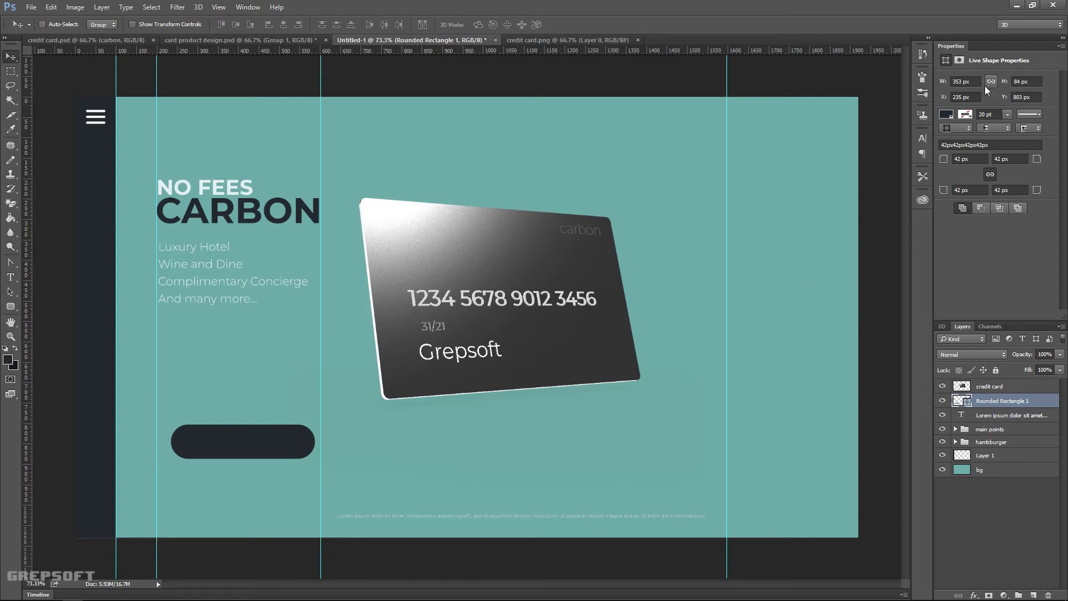
{"action": "left_click_drag", "start_coordinate": [946, 82], "coordinate": [959, 83]}
{"action": "left_click_drag", "start_coordinate": [265, 443], "coordinate": [249, 443]}
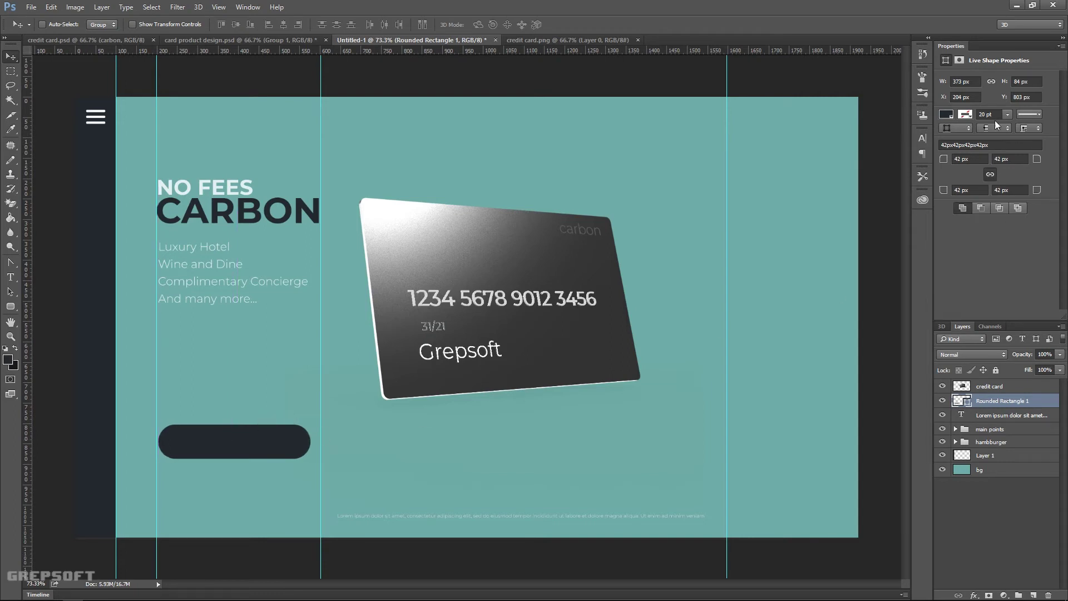
{"action": "left_click_drag", "start_coordinate": [948, 82], "coordinate": [962, 82]}
{"action": "left_click_drag", "start_coordinate": [1008, 82], "coordinate": [1012, 84]}
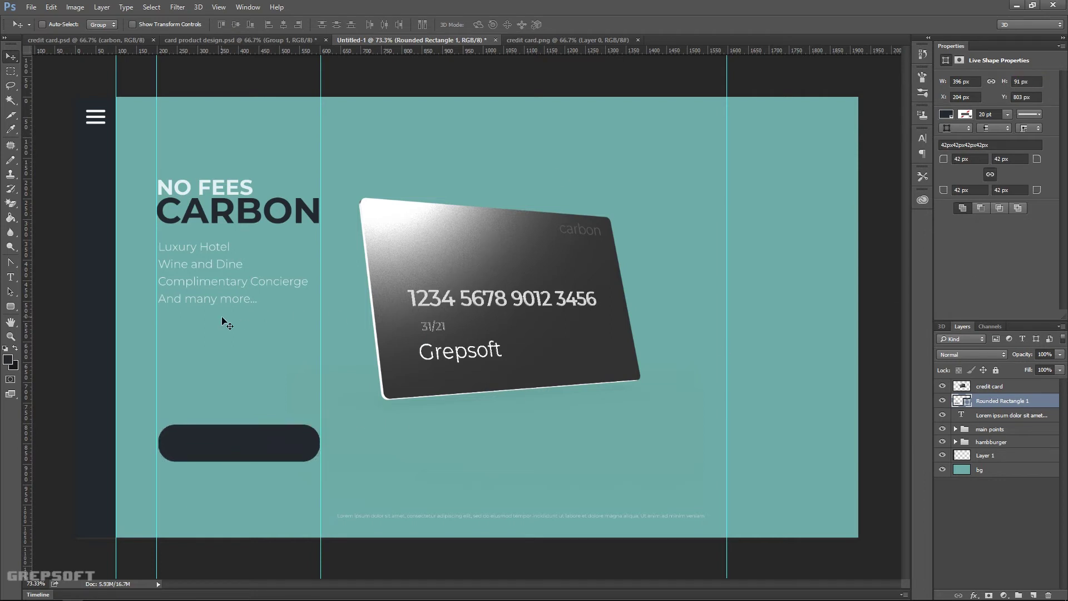
Add the label ADD TO CART on the dark button in Montserrat Bold at 32 pt.
{"action": "left_click", "coordinate": [11, 277]}
{"action": "left_click", "coordinate": [194, 450]}
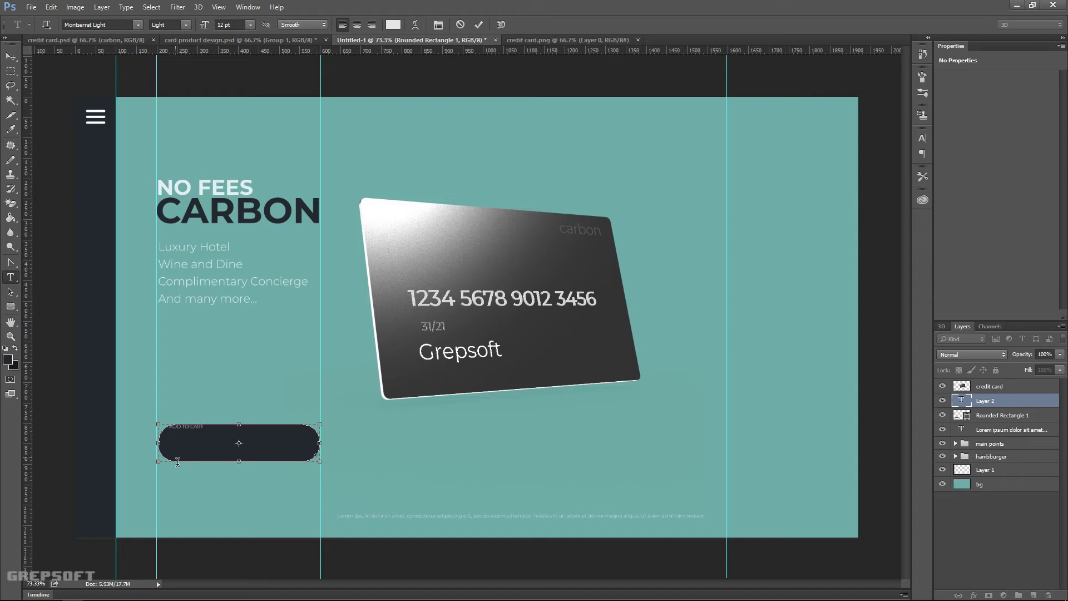
{"action": "key", "text": "ctrl+a"}
{"action": "left_click", "coordinate": [221, 25]}
{"action": "key", "text": "BackSpace"}
{"action": "type", "text": "3"}
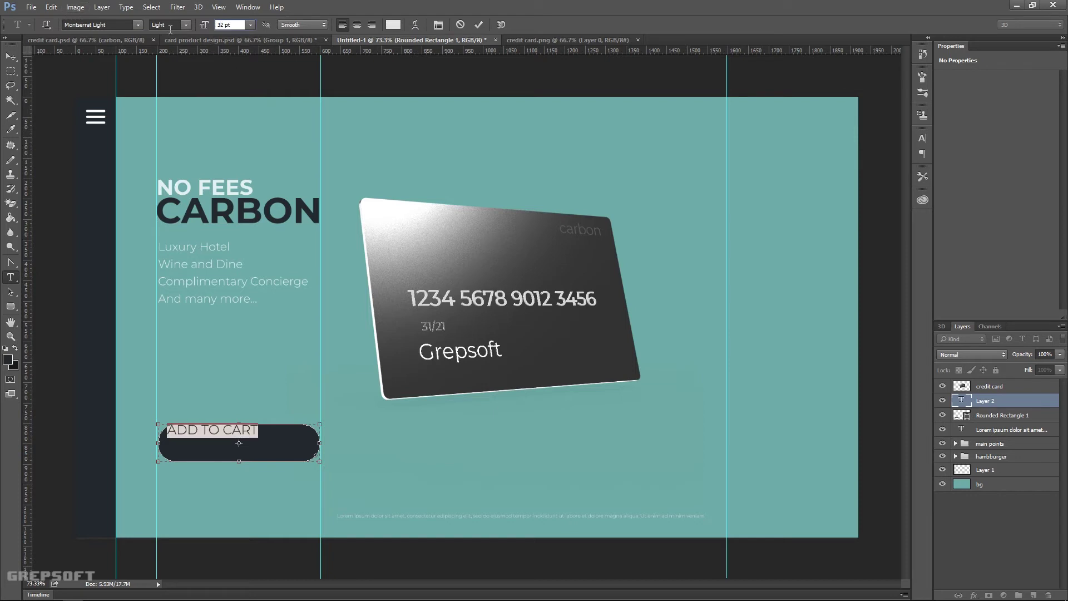
{"action": "left_click", "coordinate": [186, 24]}
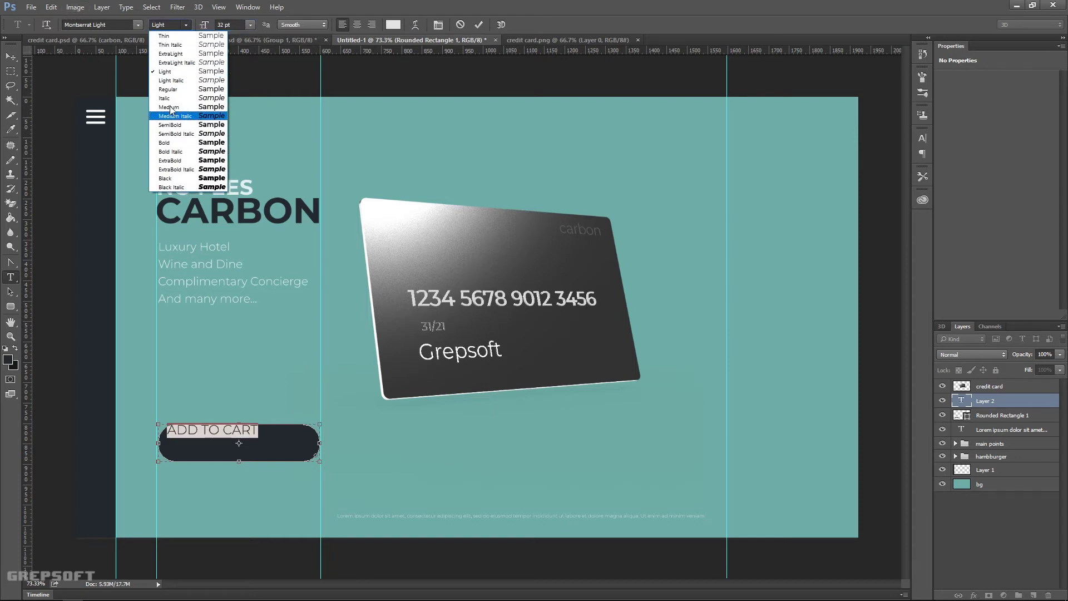
{"action": "left_click", "coordinate": [166, 142]}
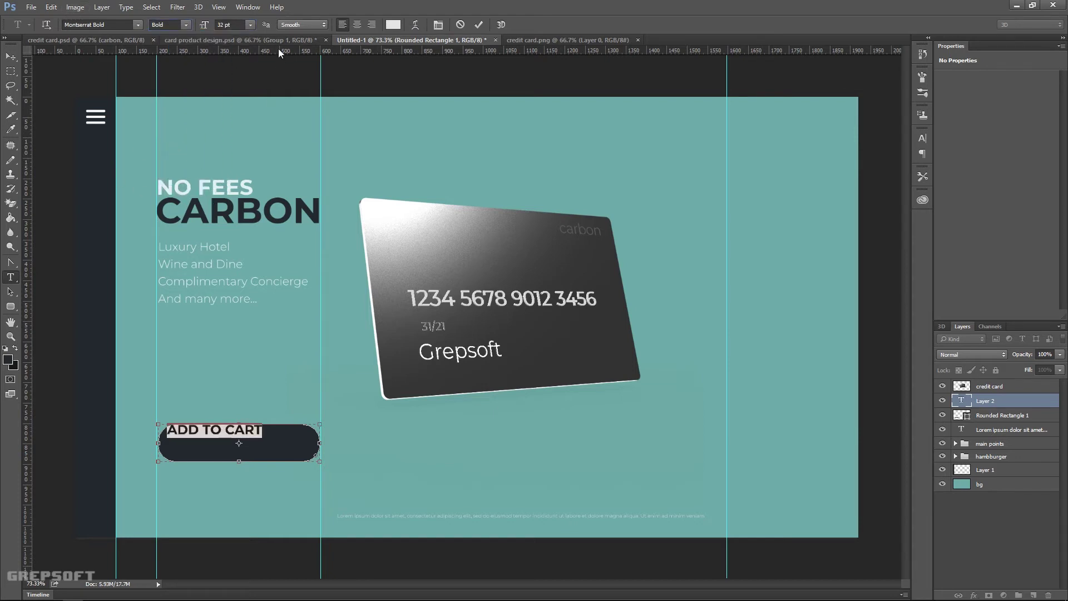
Centre the ADD TO CART label horizontally and vertically within the dark button.
{"action": "left_click", "coordinate": [10, 56]}
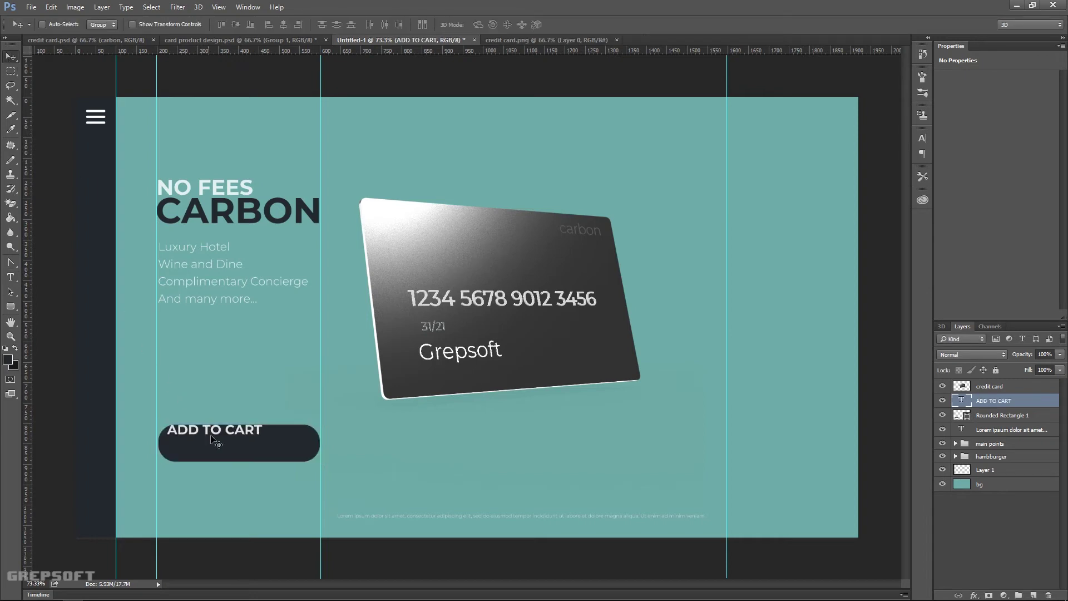
{"action": "left_click_drag", "start_coordinate": [220, 438], "coordinate": [240, 448]}
{"action": "key", "text": "Up"}
{"action": "key", "text": "Left"}
{"action": "key", "text": "Left"}
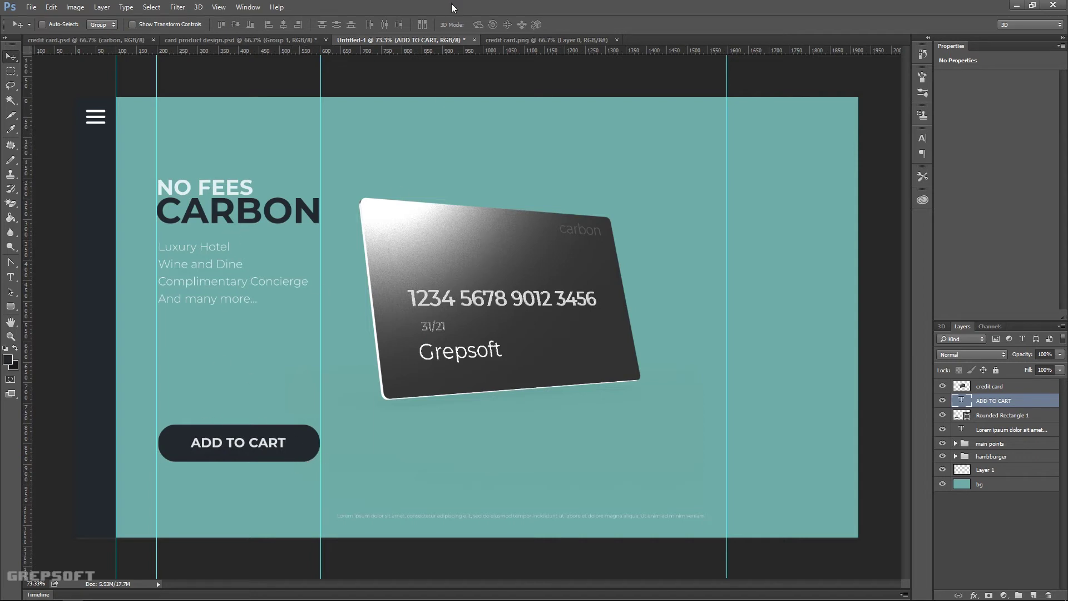
Recolour the ADD TO CART label with the pale colour sampled from the NO FEES heading.
{"action": "left_click", "coordinate": [10, 277]}
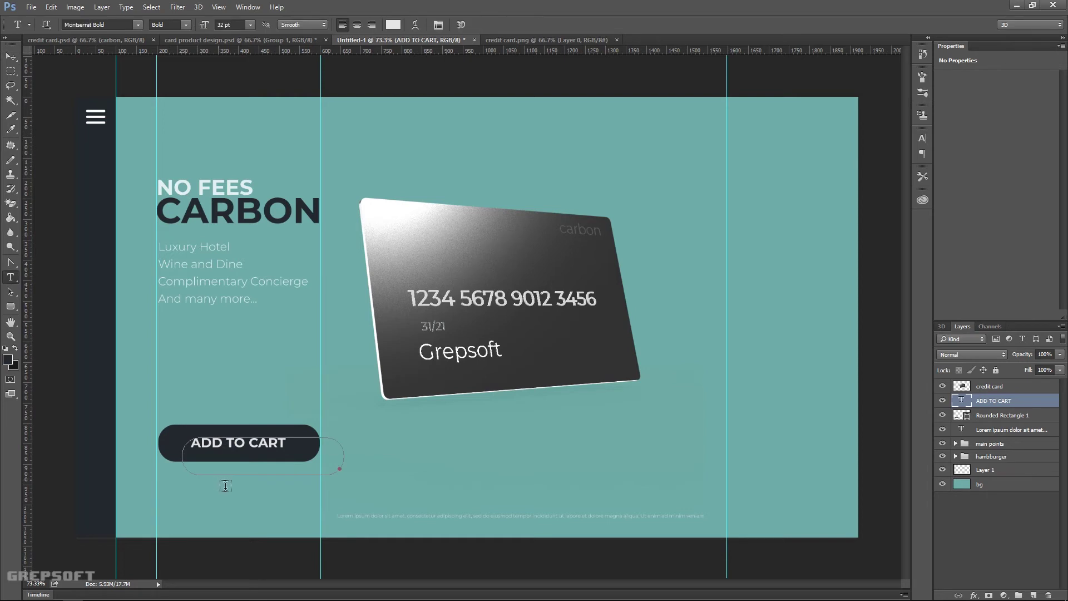
{"action": "left_click_drag", "start_coordinate": [204, 451], "coordinate": [293, 448]}
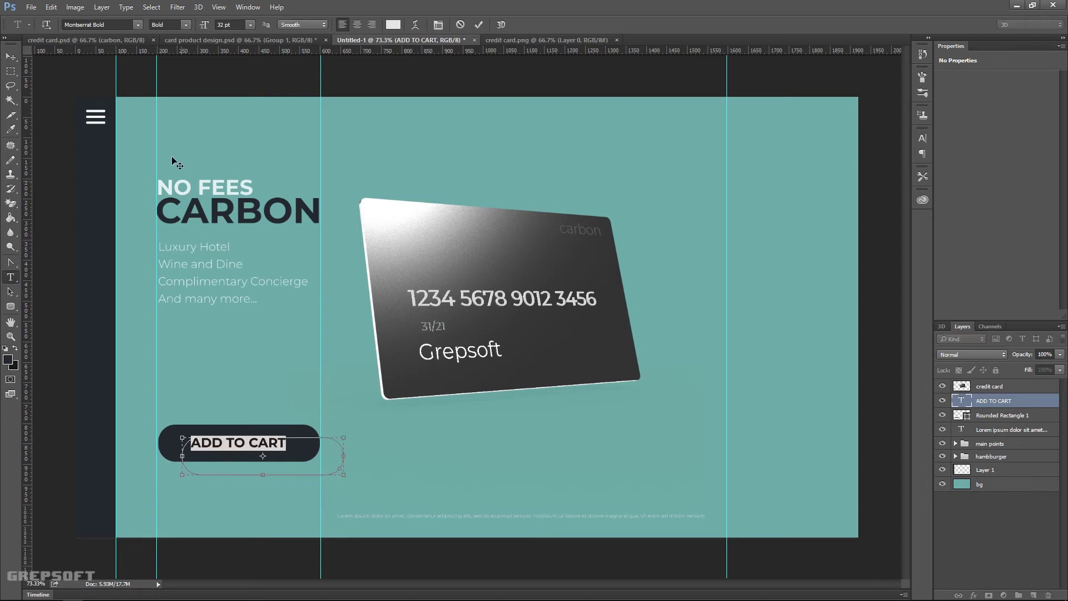
{"action": "left_click", "coordinate": [393, 27]}
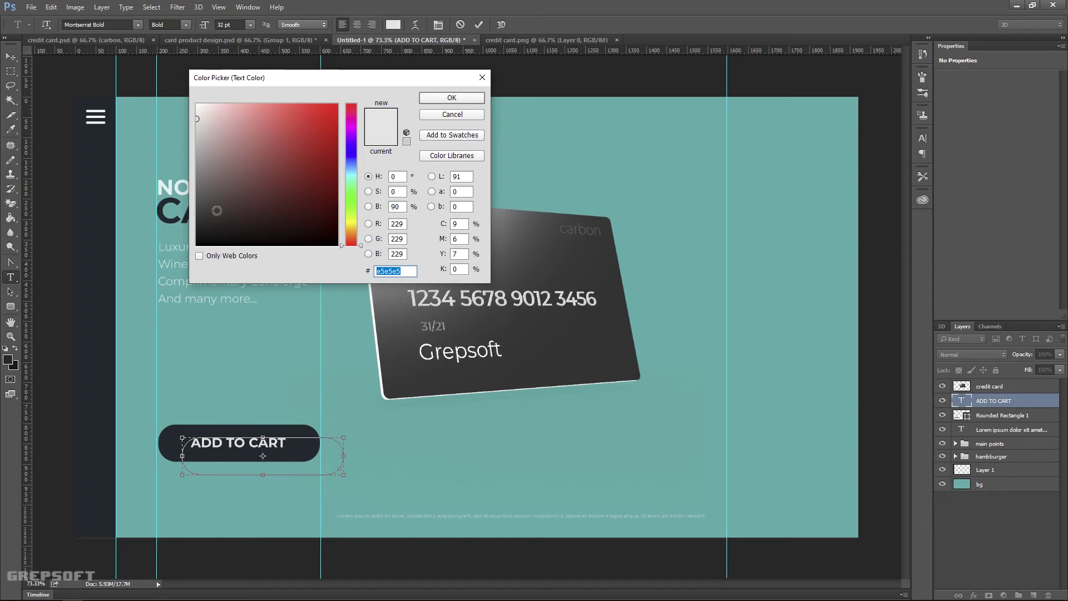
{"action": "left_click", "coordinate": [171, 192]}
{"action": "left_click", "coordinate": [434, 103]}
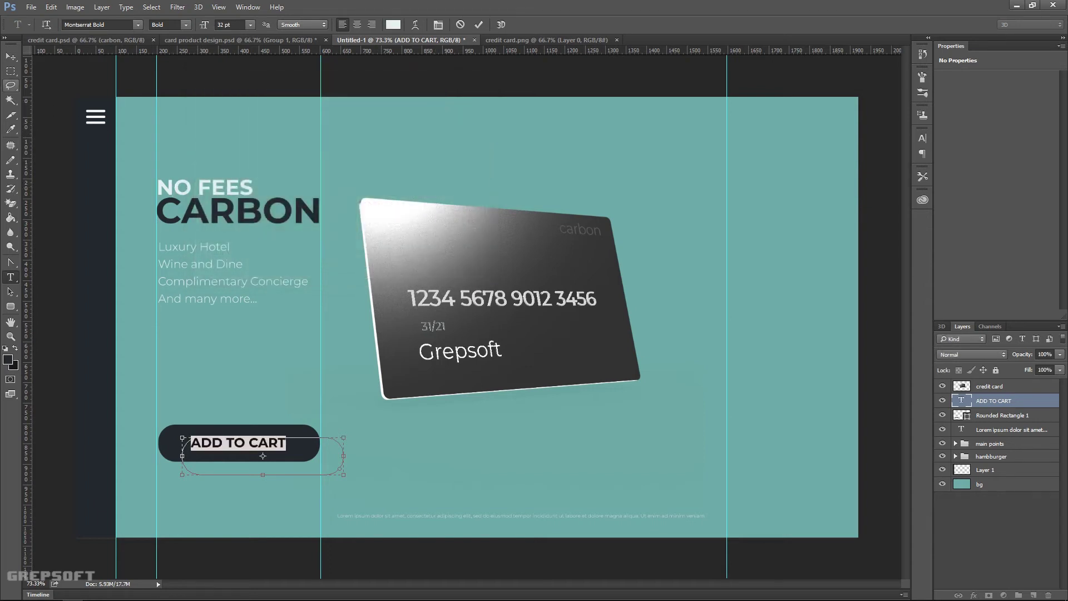
{"action": "left_click", "coordinate": [11, 56]}
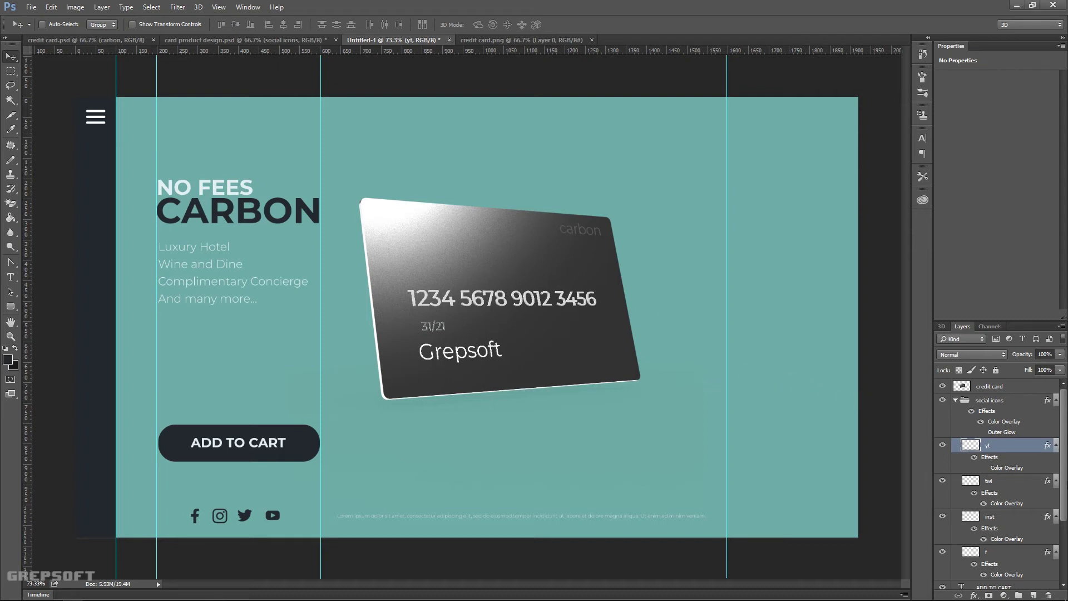
Add a layer named gradient directly above the bg layer.
{"action": "scroll", "coordinate": [1066, 479], "scroll_direction": "down", "scroll_amount": 5}
{"action": "left_click", "coordinate": [996, 567]}
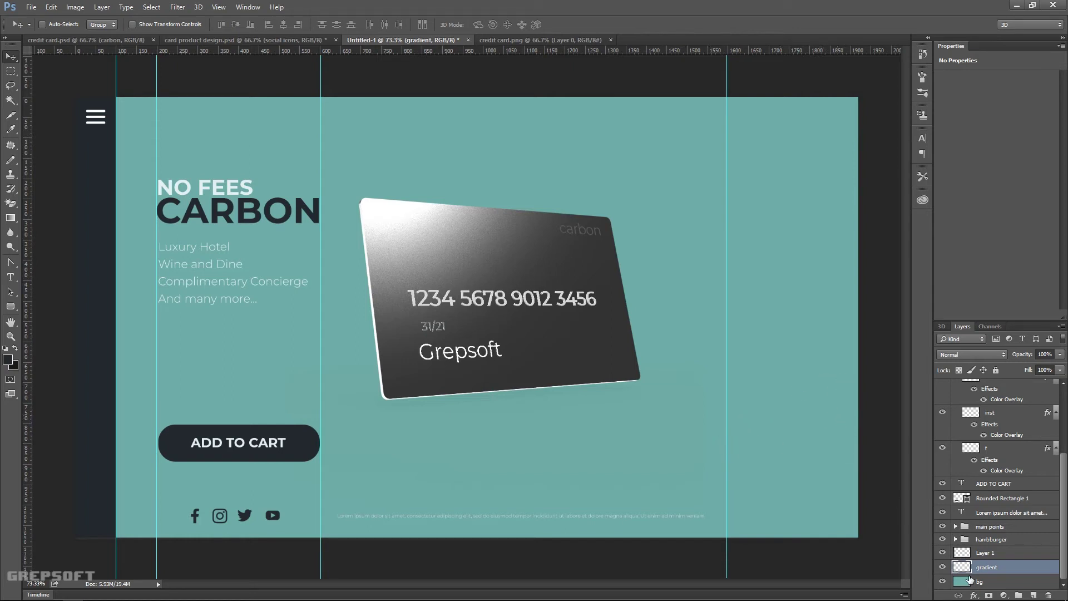
Sample the background teal, darken it to #3a9d98, and fill the bg layer with it using the Paint Bucket.
{"action": "left_click", "coordinate": [987, 583]}
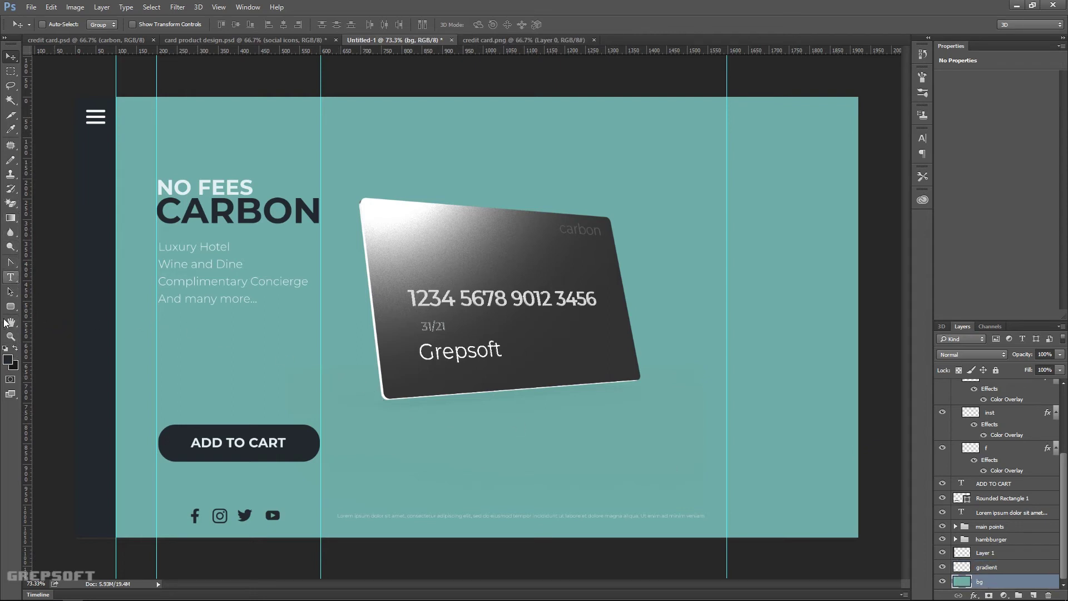
{"action": "left_click", "coordinate": [8, 359]}
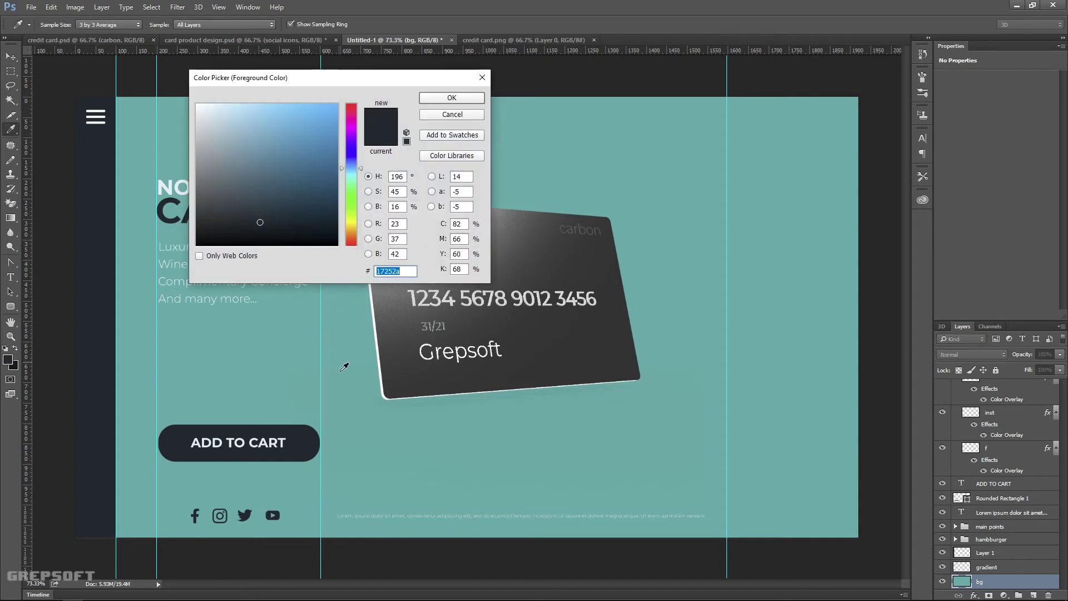
{"action": "left_click", "coordinate": [342, 370]}
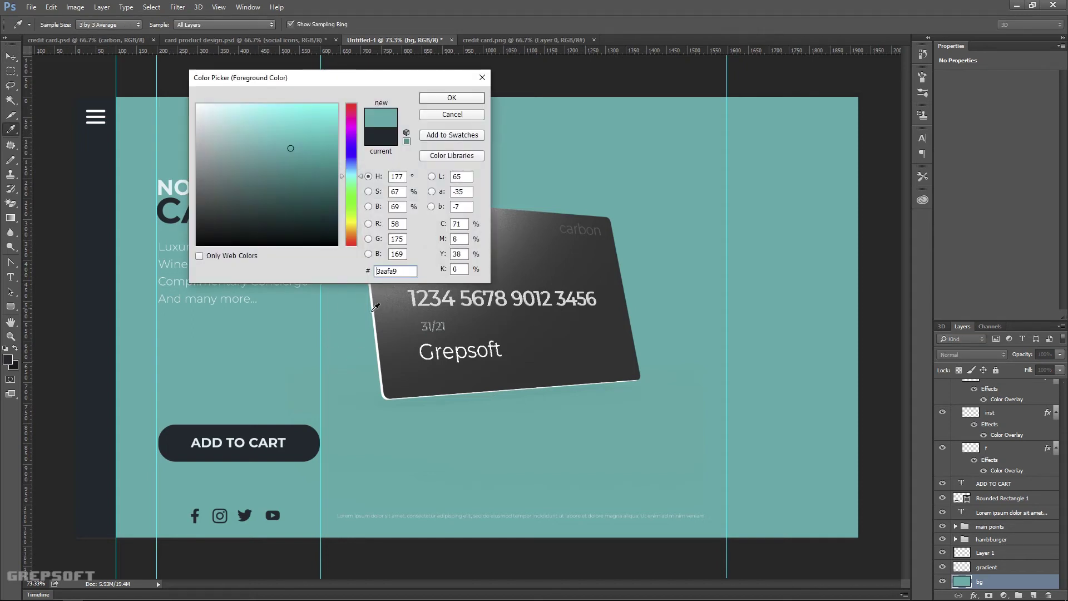
{"action": "left_click", "coordinate": [290, 152]}
{"action": "left_click_drag", "start_coordinate": [289, 152], "coordinate": [285, 158]}
{"action": "left_click", "coordinate": [430, 100]}
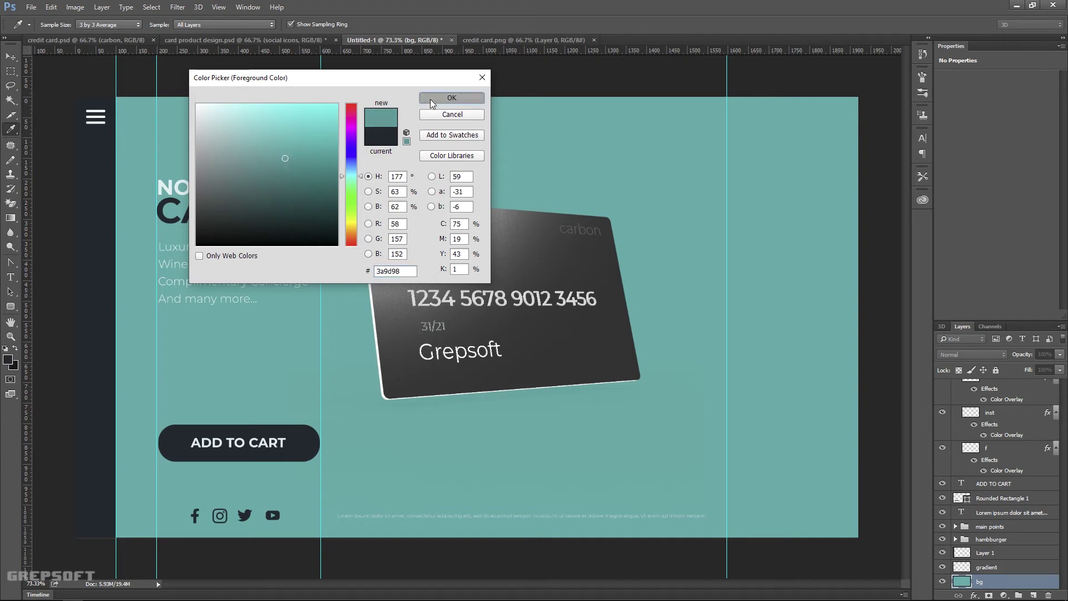
{"action": "key", "text": "v"}
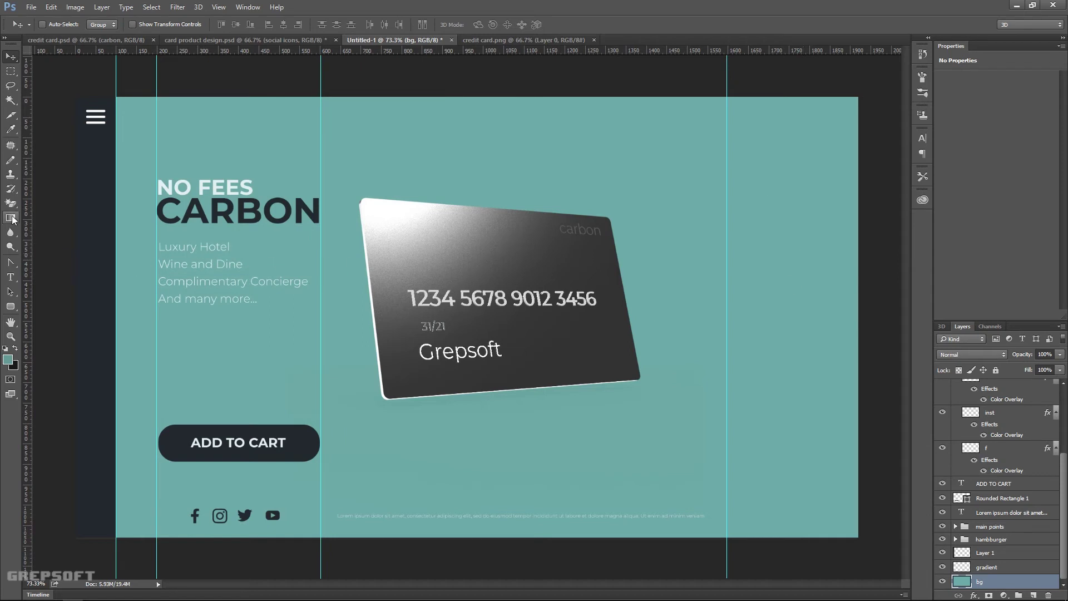
{"action": "left_click_drag", "start_coordinate": [10, 217], "coordinate": [25, 215]}
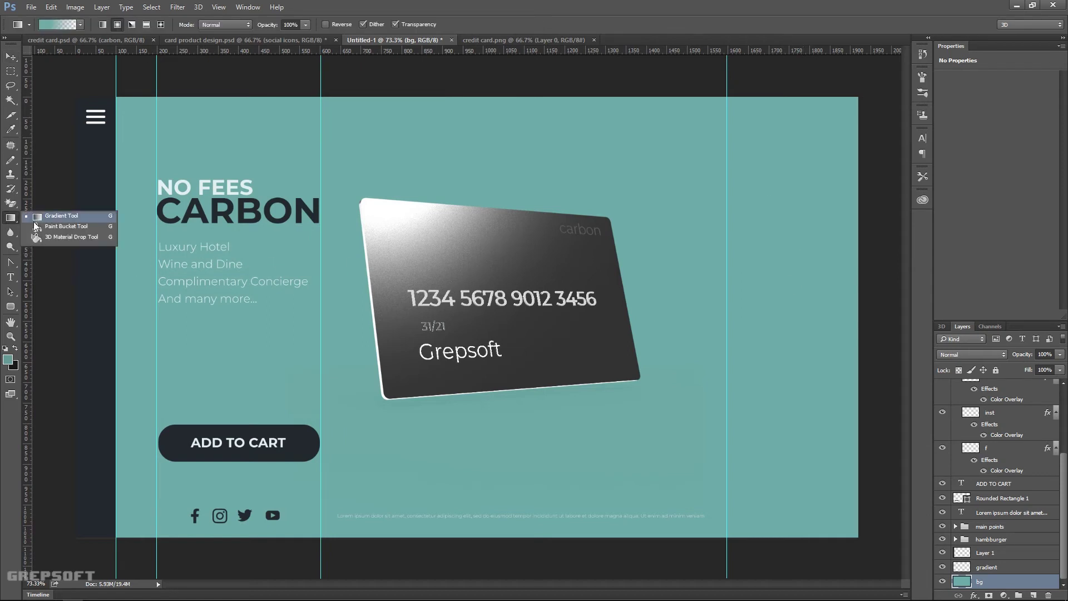
{"action": "left_click", "coordinate": [34, 223]}
{"action": "left_click", "coordinate": [816, 410]}
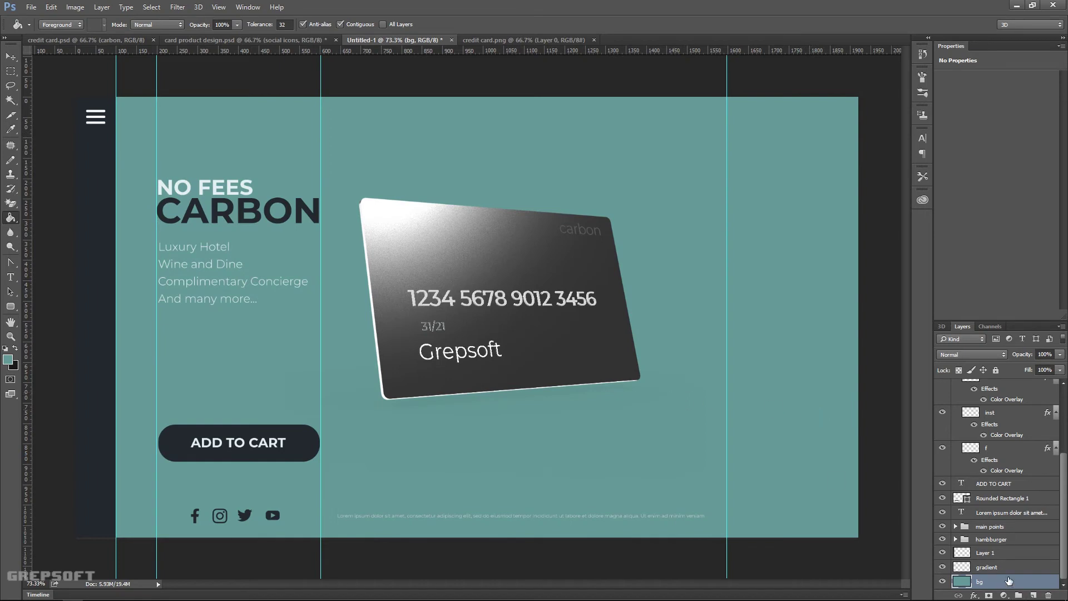
For the gradient layer, set the teal-to-transparent gradient's opaque opacity stop to 21%, aligned with the teal colour stop.
{"action": "left_click", "coordinate": [996, 568]}
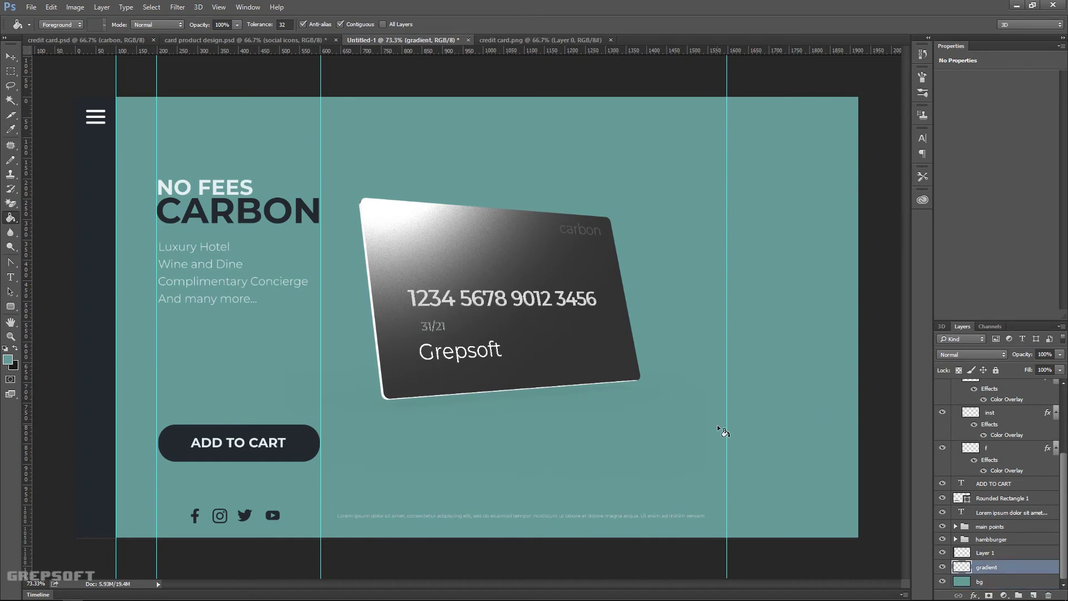
{"action": "right_click", "coordinate": [8, 220]}
{"action": "left_click", "coordinate": [47, 217]}
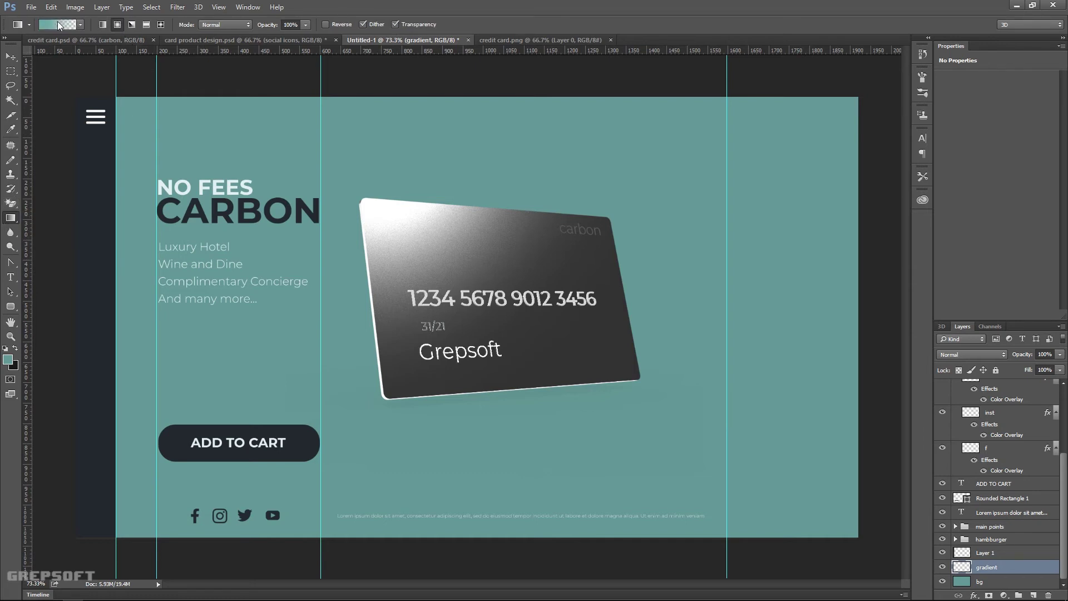
{"action": "left_click", "coordinate": [58, 25]}
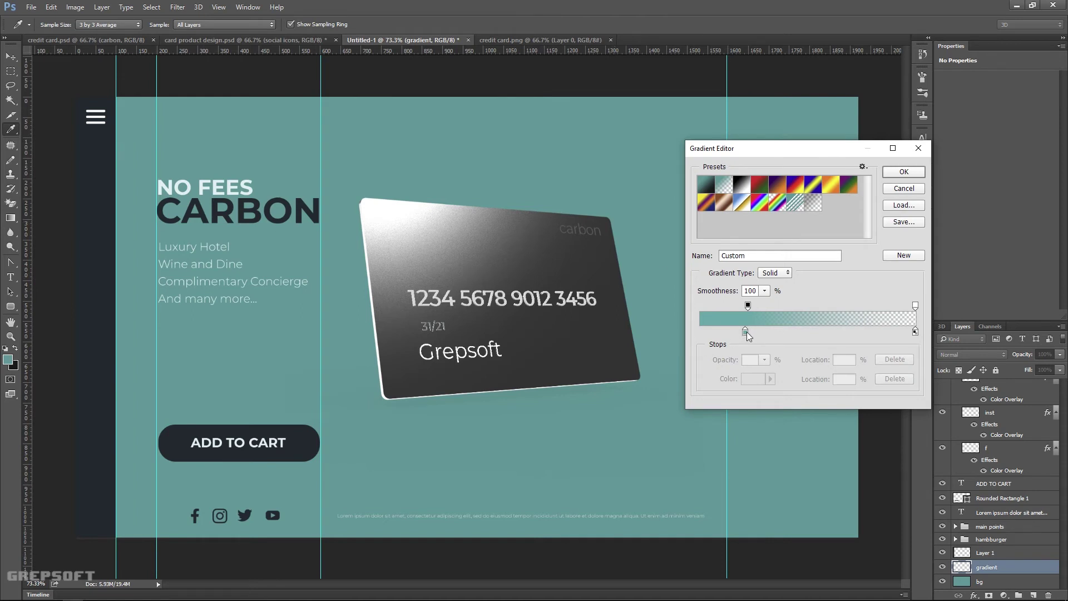
{"action": "left_click", "coordinate": [745, 331]}
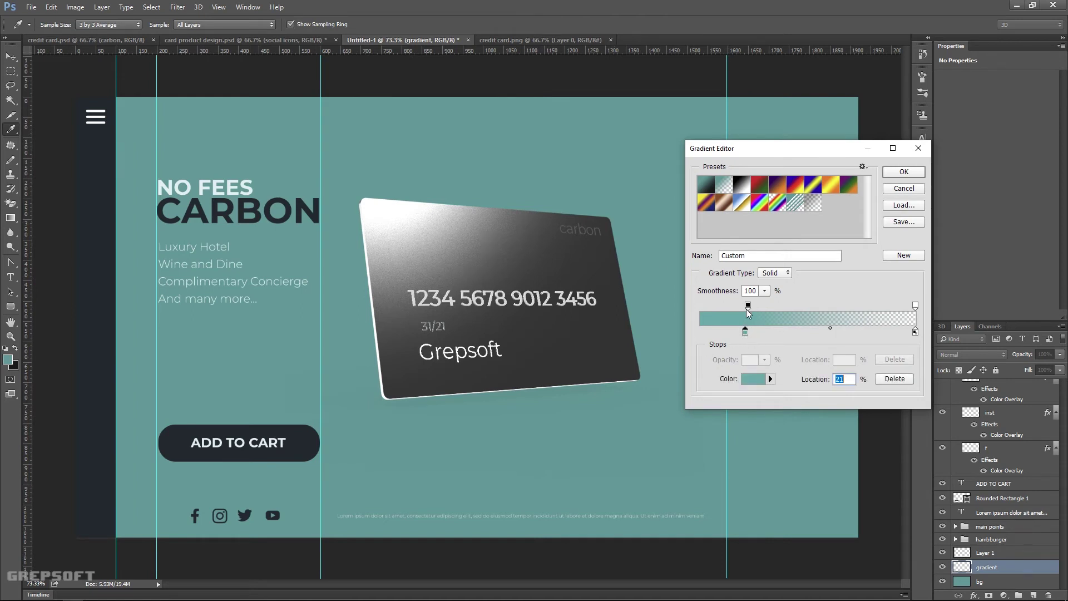
{"action": "left_click", "coordinate": [747, 304]}
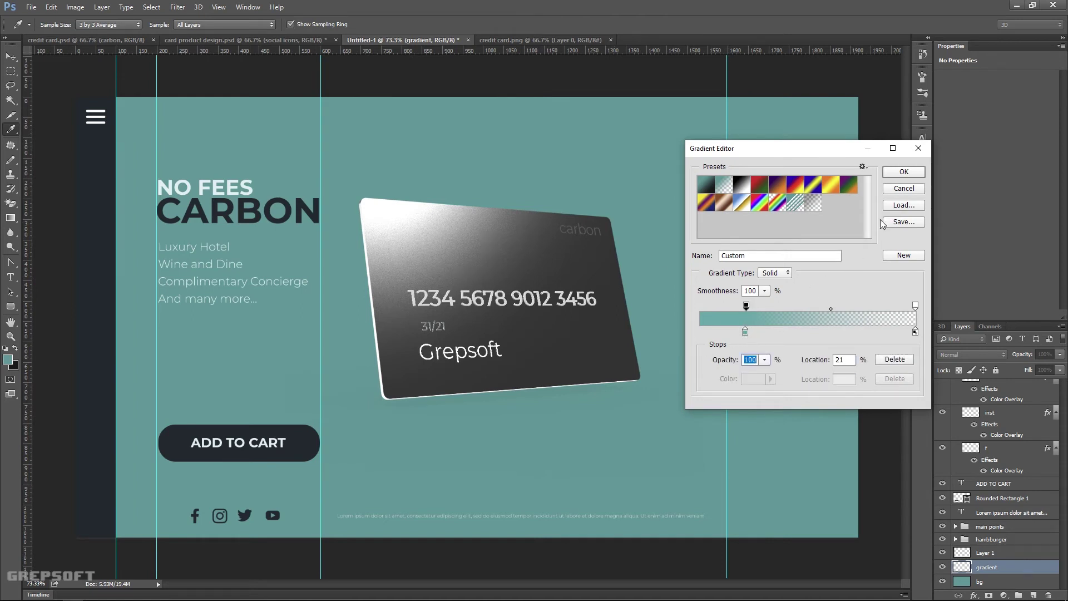
{"action": "left_click", "coordinate": [903, 172]}
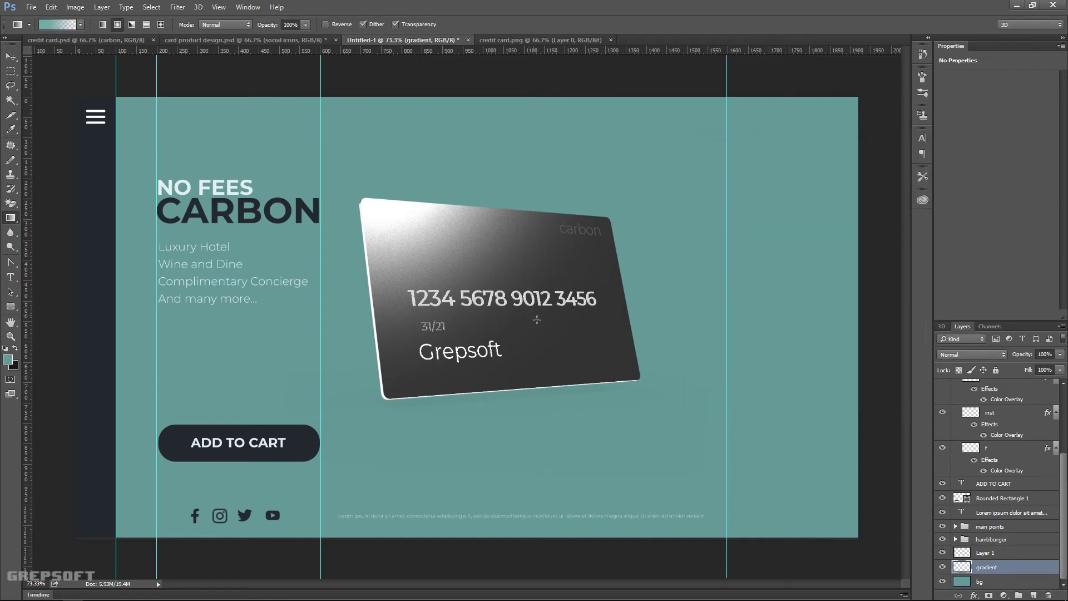
Try a radial gradient from the card's centre towards the canvas's lower-right area, and undo it.
{"action": "left_click_drag", "start_coordinate": [538, 320], "coordinate": [790, 554]}
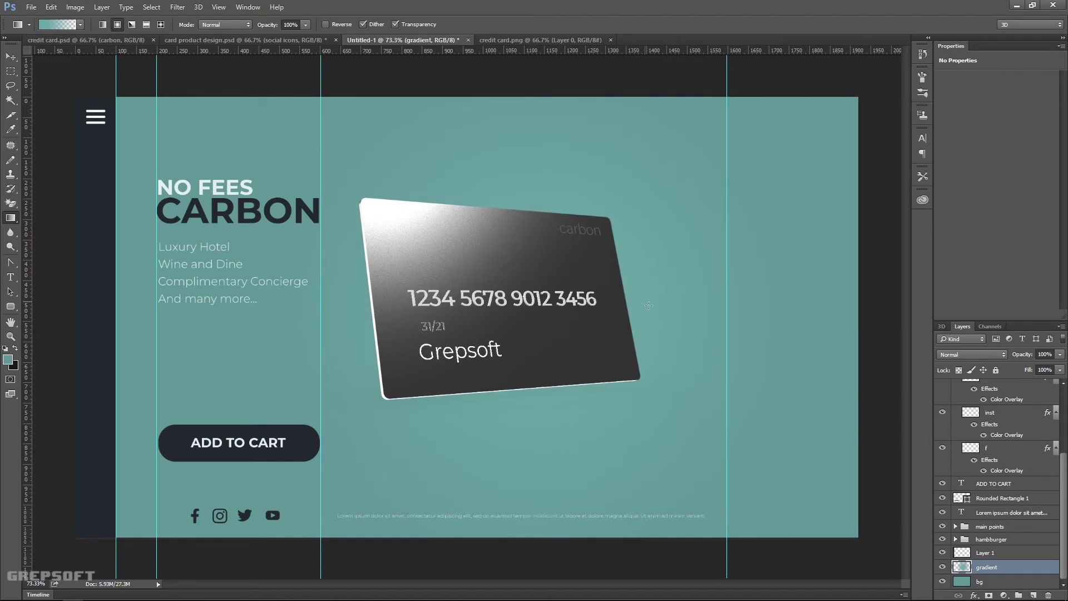
{"action": "key", "text": "ctrl+z"}
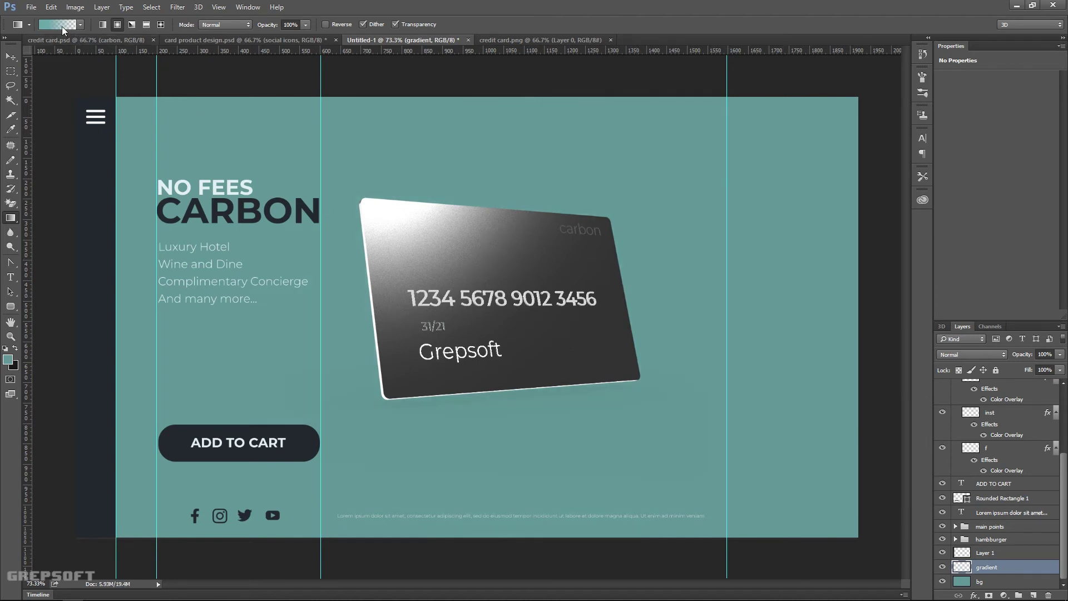
Lighten the gradient's teal stop at 21% and draw a radial glow on the gradient layer from the card's centre towards the canvas's lower edge.
{"action": "left_click", "coordinate": [62, 25]}
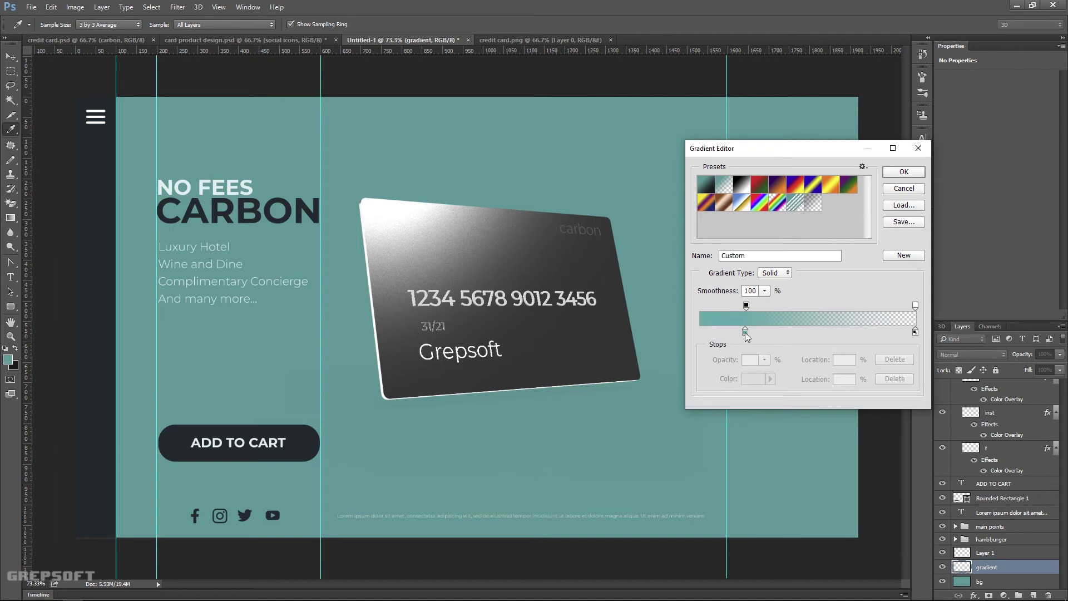
{"action": "left_click", "coordinate": [745, 332]}
{"action": "left_click", "coordinate": [754, 379]}
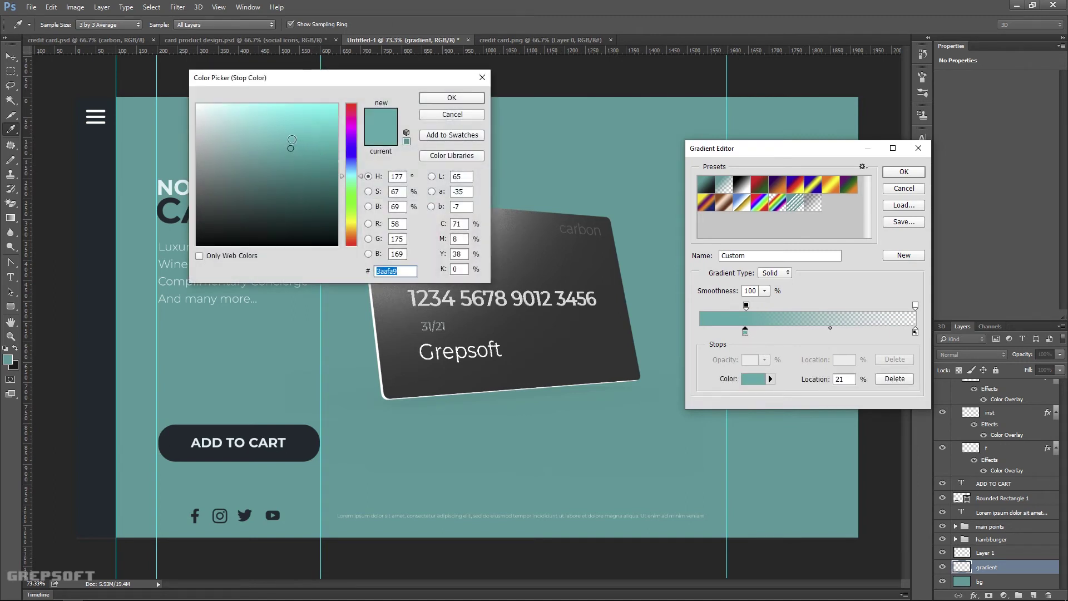
{"action": "left_click", "coordinate": [292, 141]}
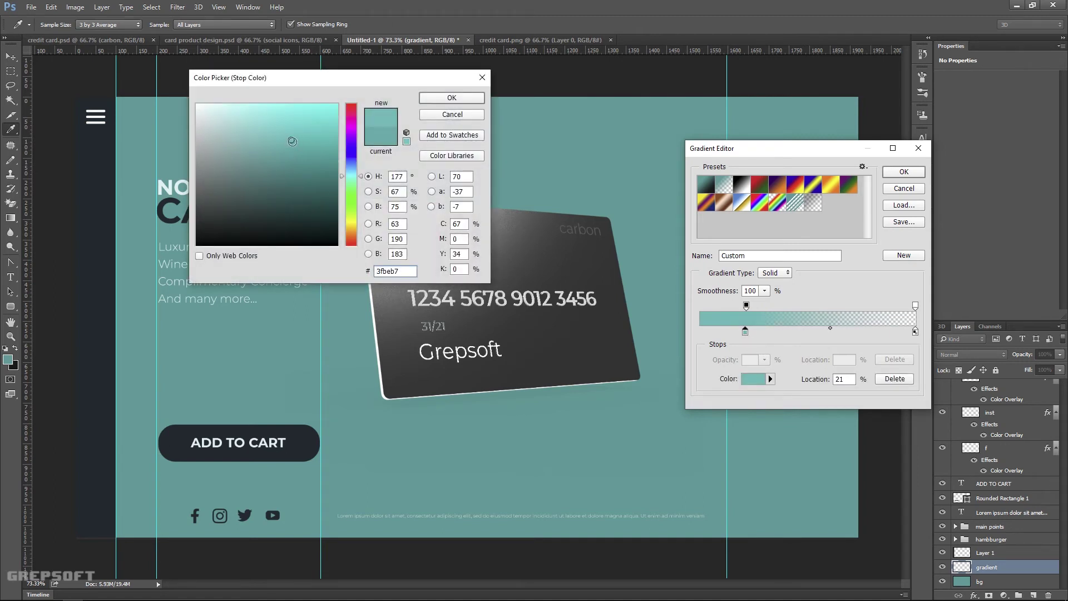
{"action": "left_click", "coordinate": [453, 99]}
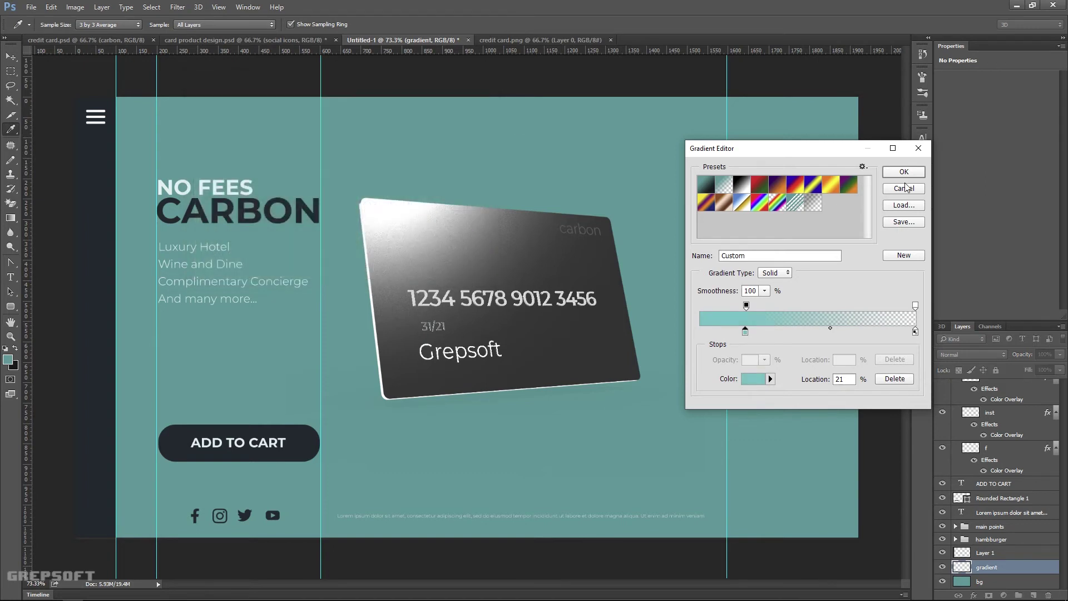
{"action": "left_click", "coordinate": [904, 171]}
{"action": "left_click_drag", "start_coordinate": [522, 317], "coordinate": [686, 535]}
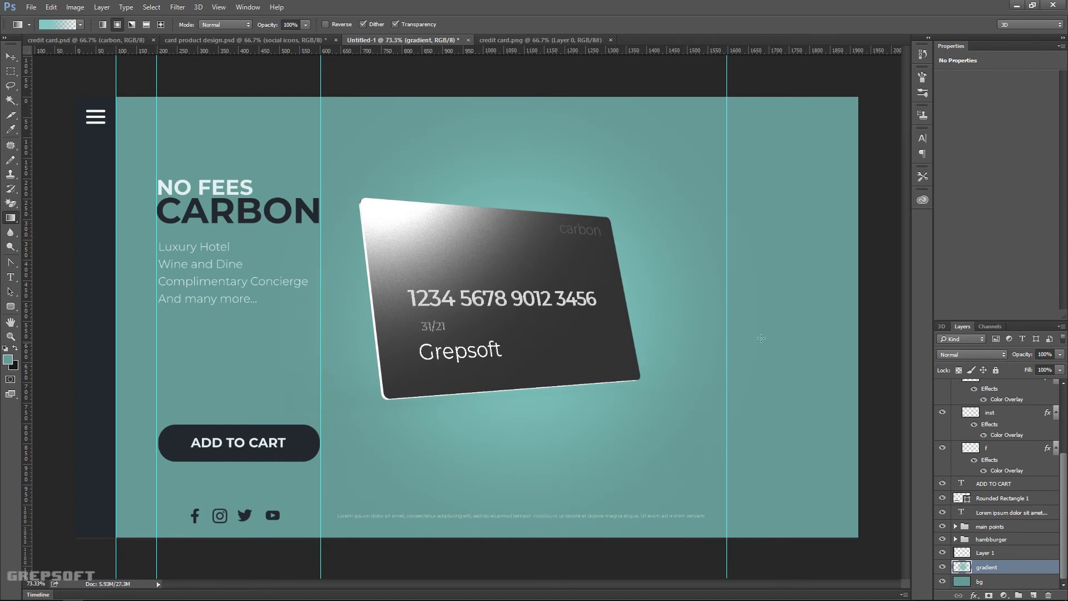
Darken the foreground teal slightly and fill the bg layer with it using the Paint Bucket.
{"action": "left_click", "coordinate": [1002, 584]}
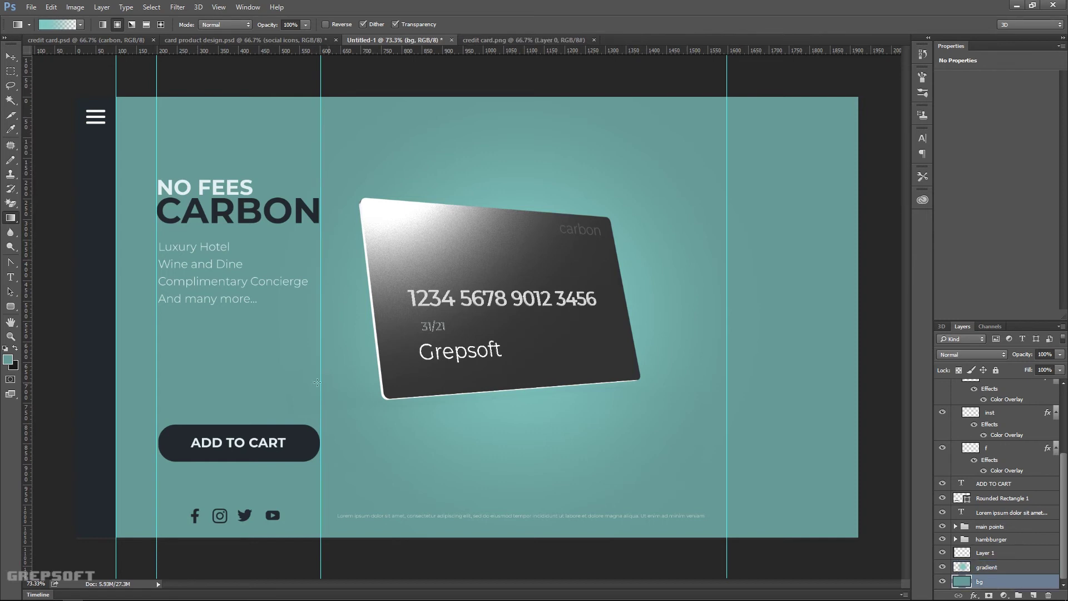
{"action": "left_click", "coordinate": [8, 360]}
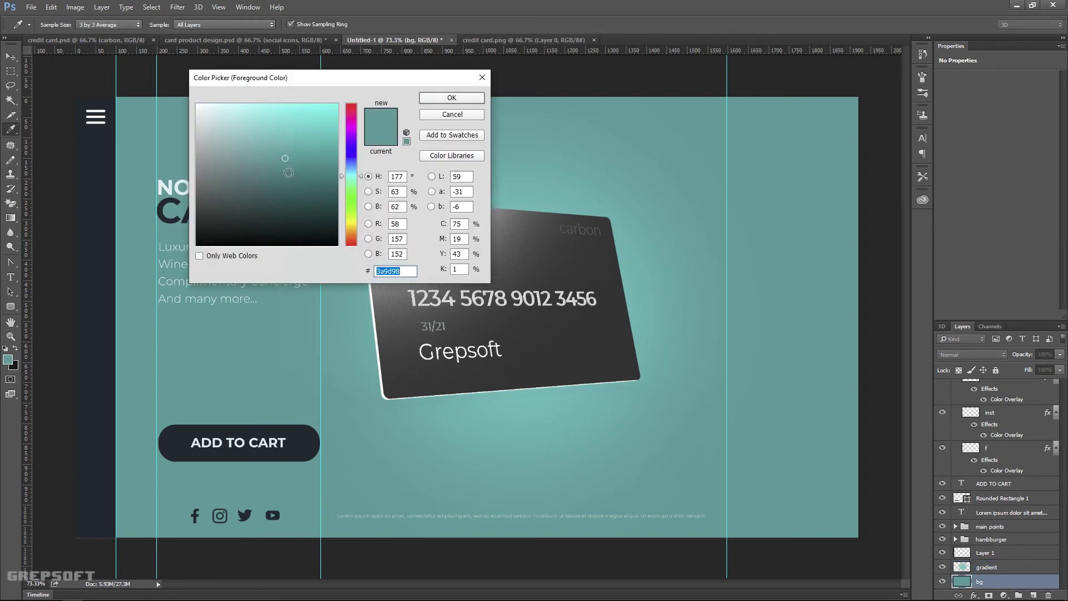
{"action": "left_click", "coordinate": [283, 160]}
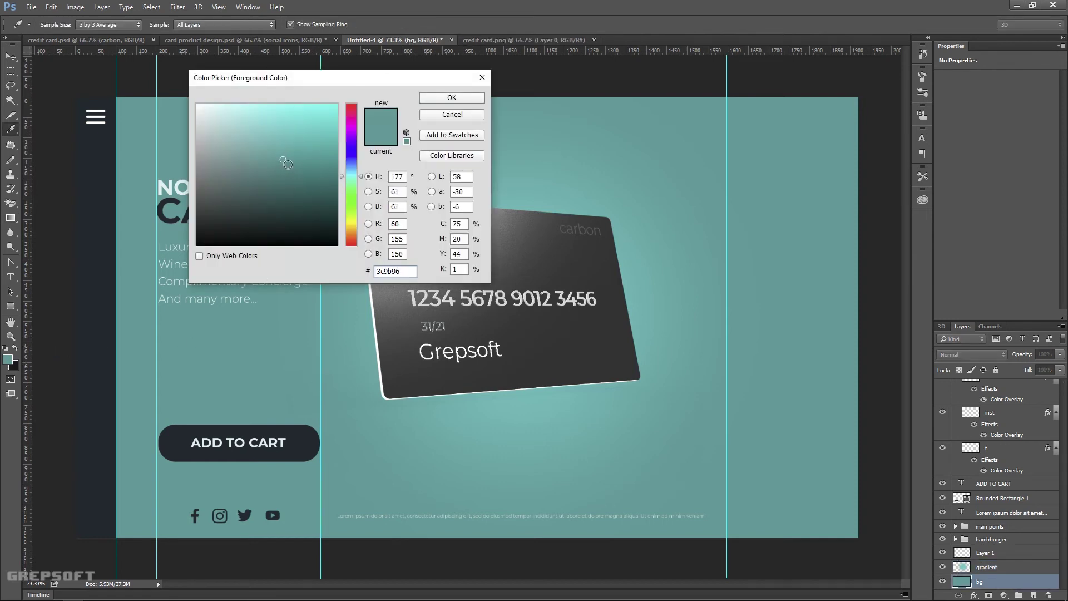
{"action": "left_click", "coordinate": [451, 98]}
{"action": "key", "text": "g"}
{"action": "right_click", "coordinate": [11, 219]}
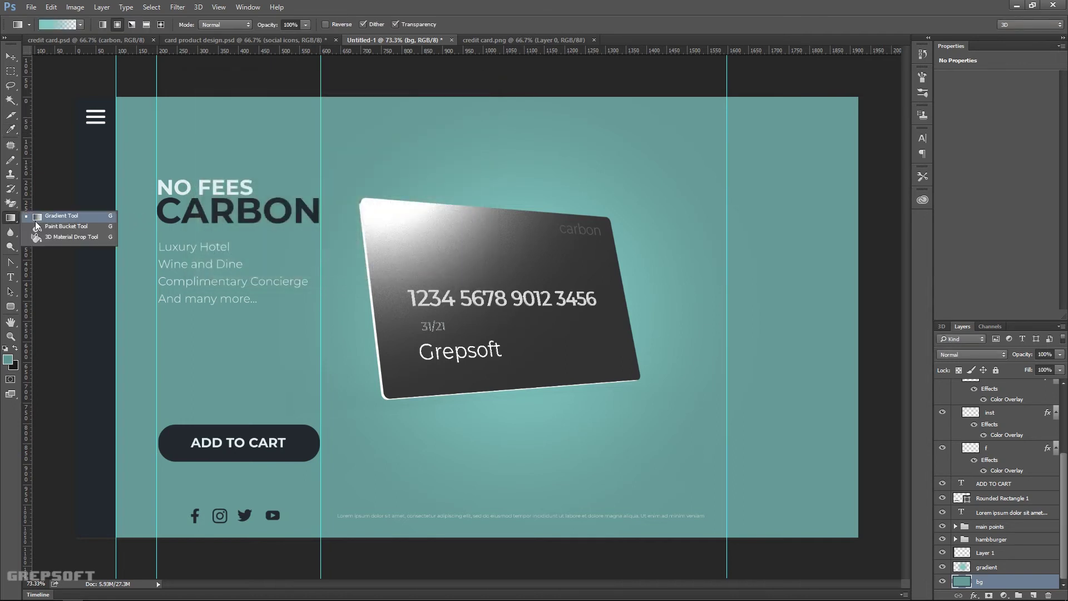
{"action": "left_click", "coordinate": [55, 225]}
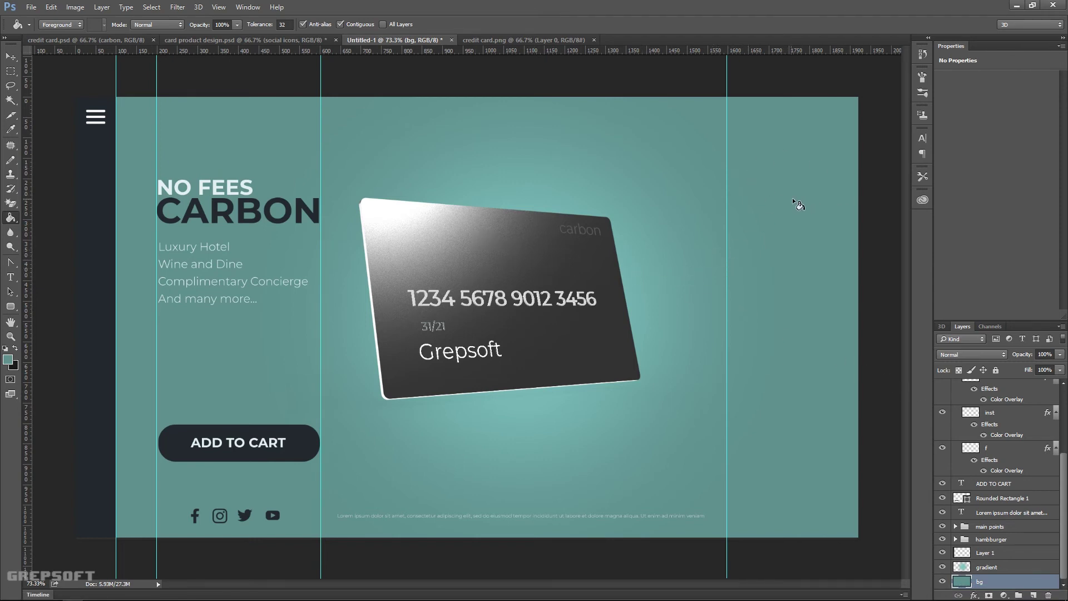
Collapse the contents of the social icons group in the layer list.
{"action": "scroll", "coordinate": [962, 416], "scroll_direction": "up", "scroll_amount": 3}
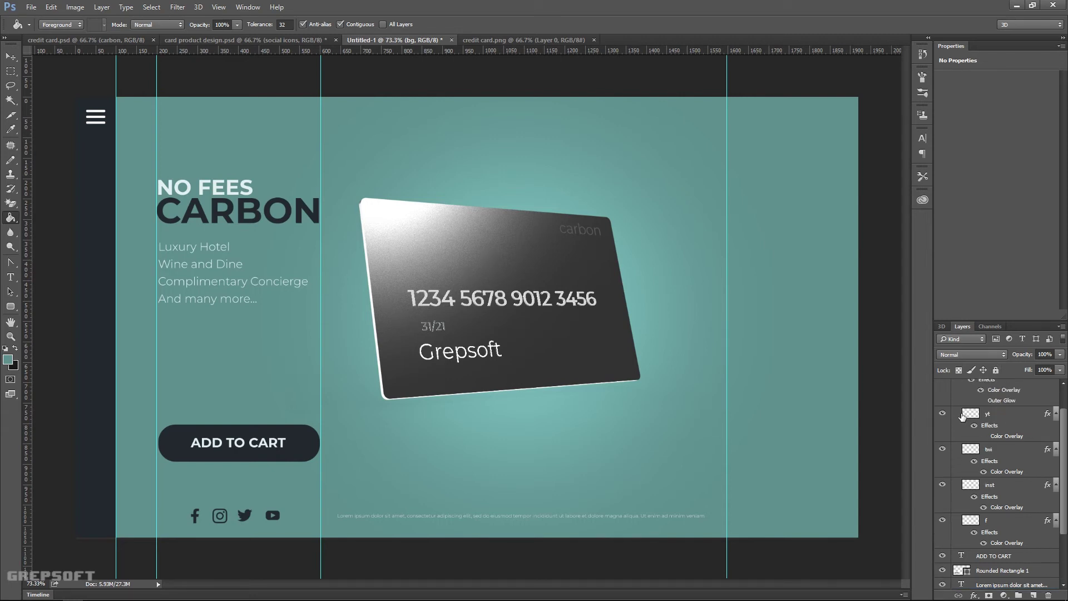
{"action": "scroll", "coordinate": [963, 416], "scroll_direction": "up", "scroll_amount": 1}
{"action": "left_click", "coordinate": [956, 400]}
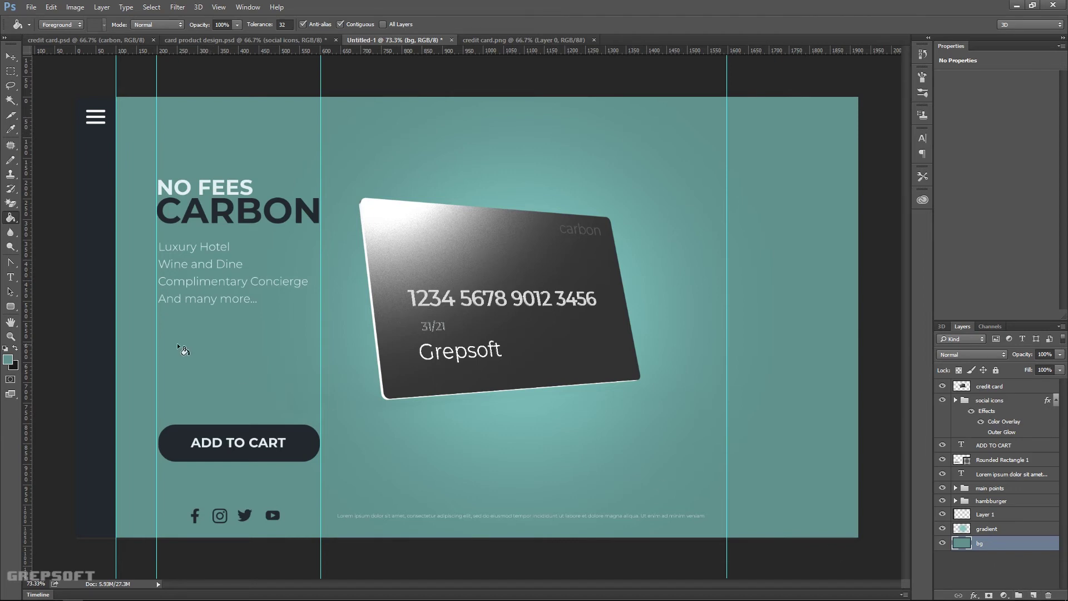
Draw a circle about 158 px in diameter in the canvas's upper-right area, with no stroke and a light teal fill.
{"action": "left_click", "coordinate": [15, 309]}
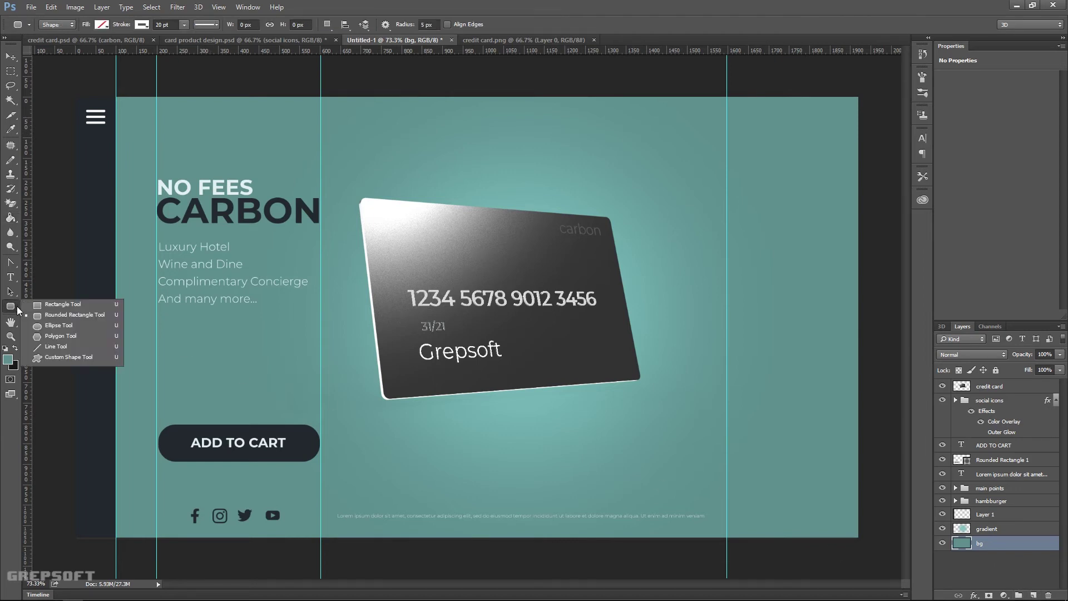
{"action": "left_click", "coordinate": [59, 325]}
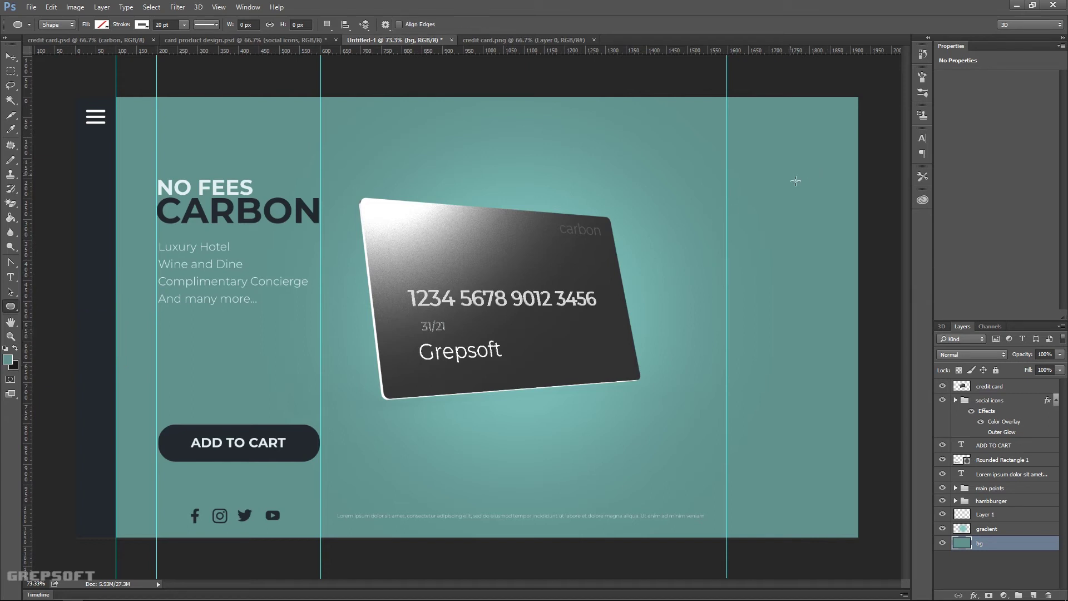
{"action": "left_click_drag", "start_coordinate": [796, 181], "coordinate": [828, 221]}
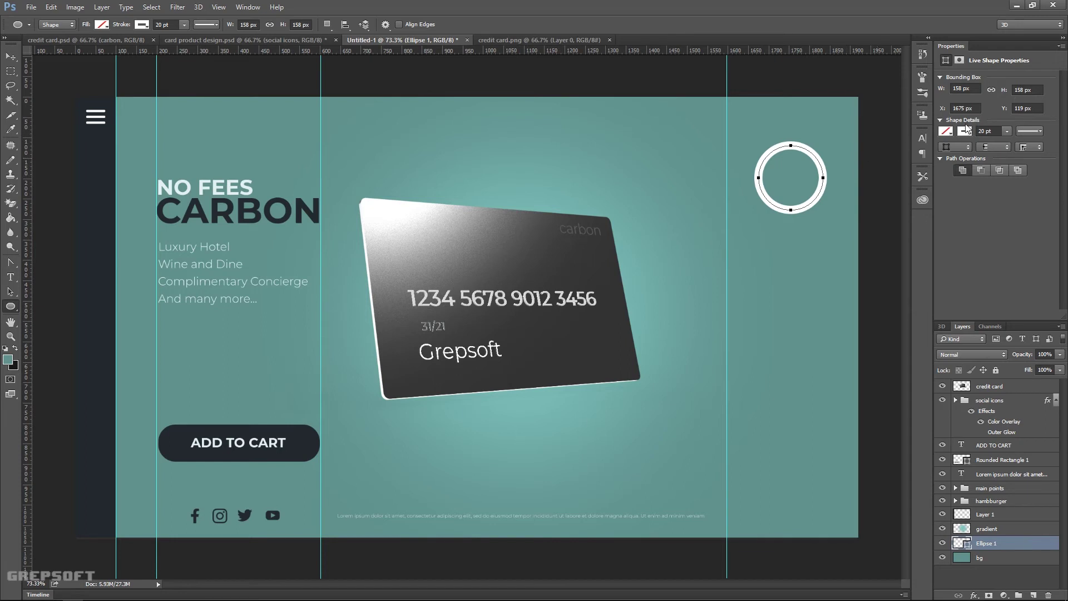
{"action": "left_click", "coordinate": [946, 133]}
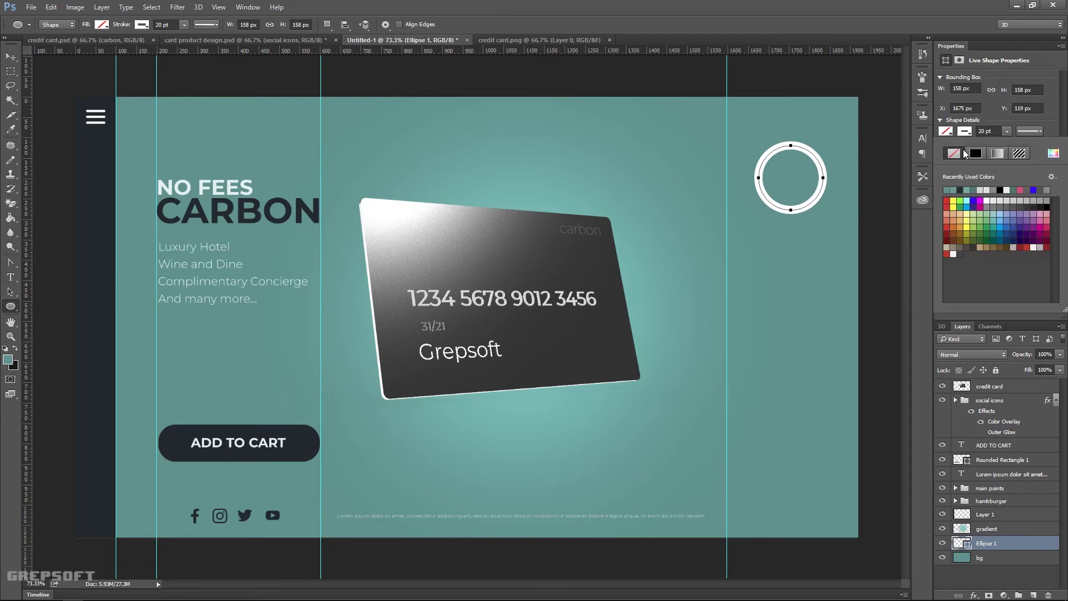
{"action": "left_click", "coordinate": [956, 155]}
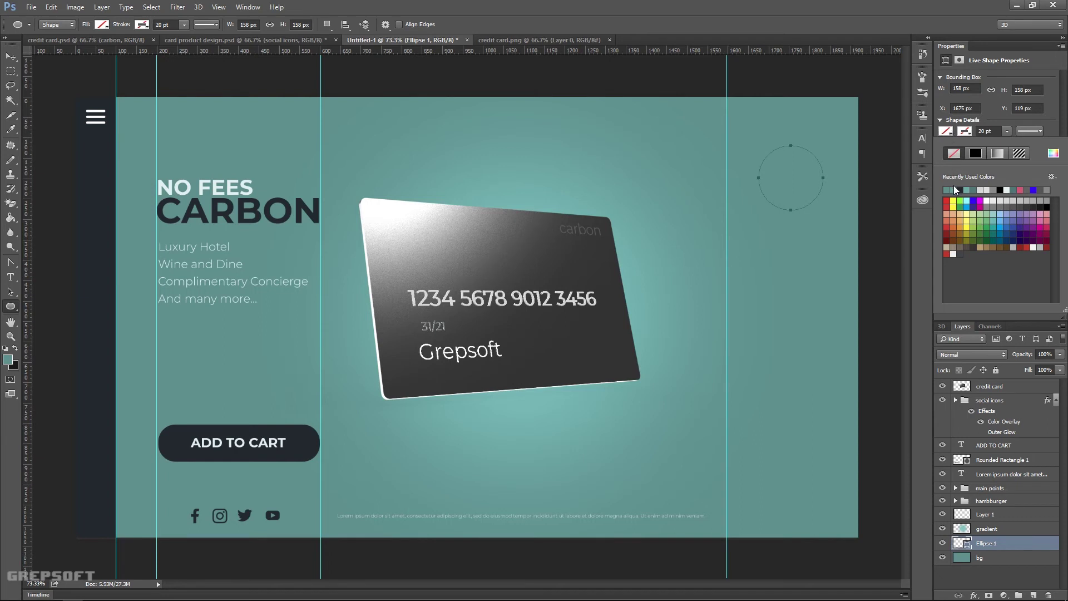
{"action": "left_click", "coordinate": [967, 193]}
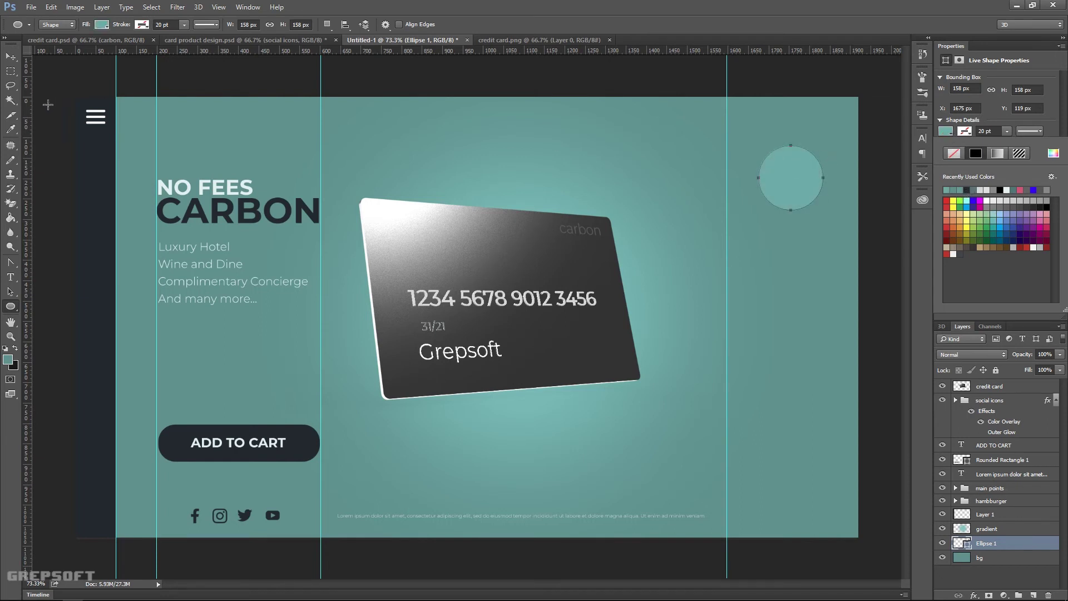
Move the circle down to Y 168 px and duplicate it three times into an evenly spaced vertical column of four.
{"action": "left_click", "coordinate": [11, 57]}
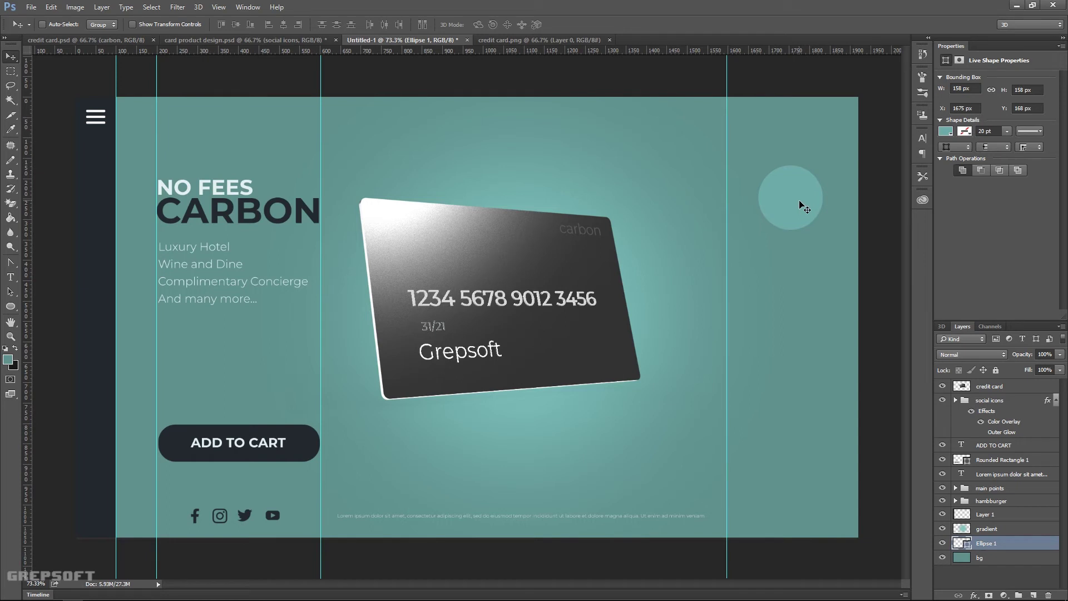
{"action": "left_click_drag", "start_coordinate": [796, 198], "coordinate": [802, 343]}
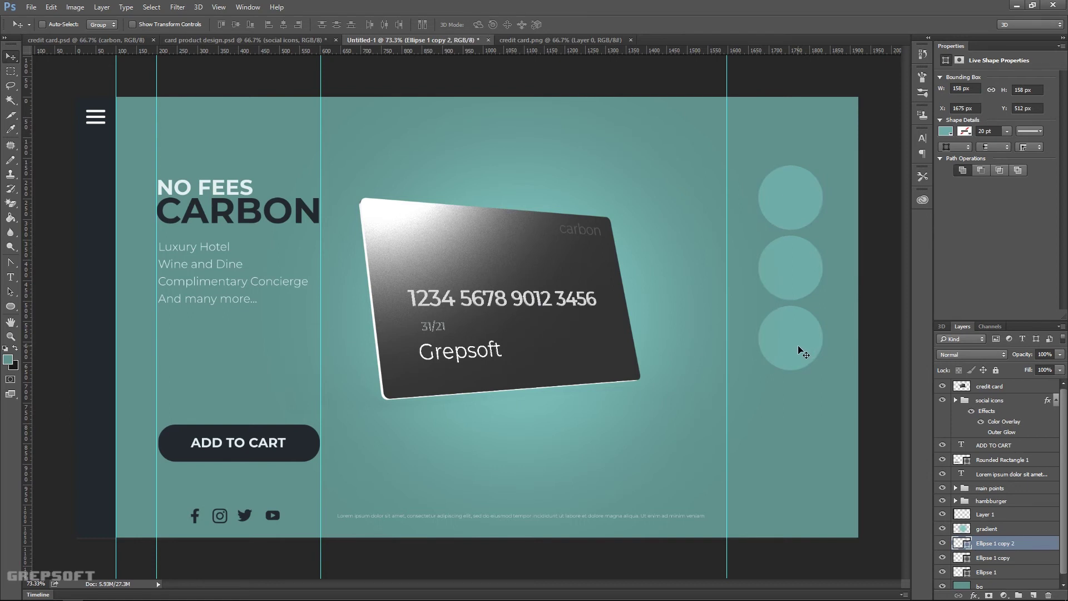
{"action": "left_click_drag", "start_coordinate": [798, 346], "coordinate": [803, 416]}
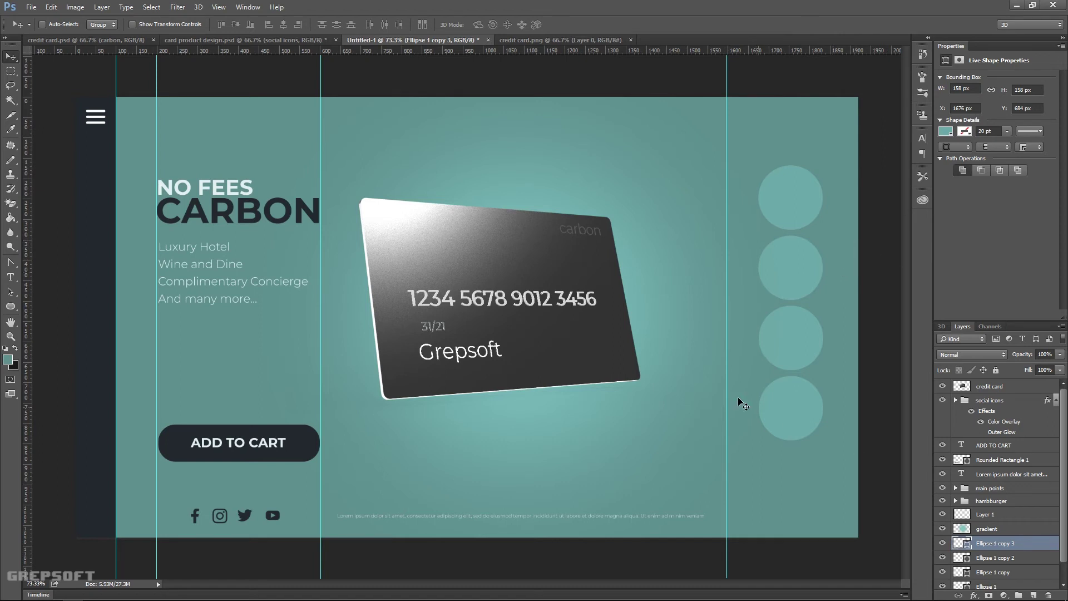
Paste a copy of the credit card above its layer, scale it to about 14%, and centre it in the topmost circle.
{"action": "left_click", "coordinate": [1008, 386]}
{"action": "key", "text": "ctrl"}
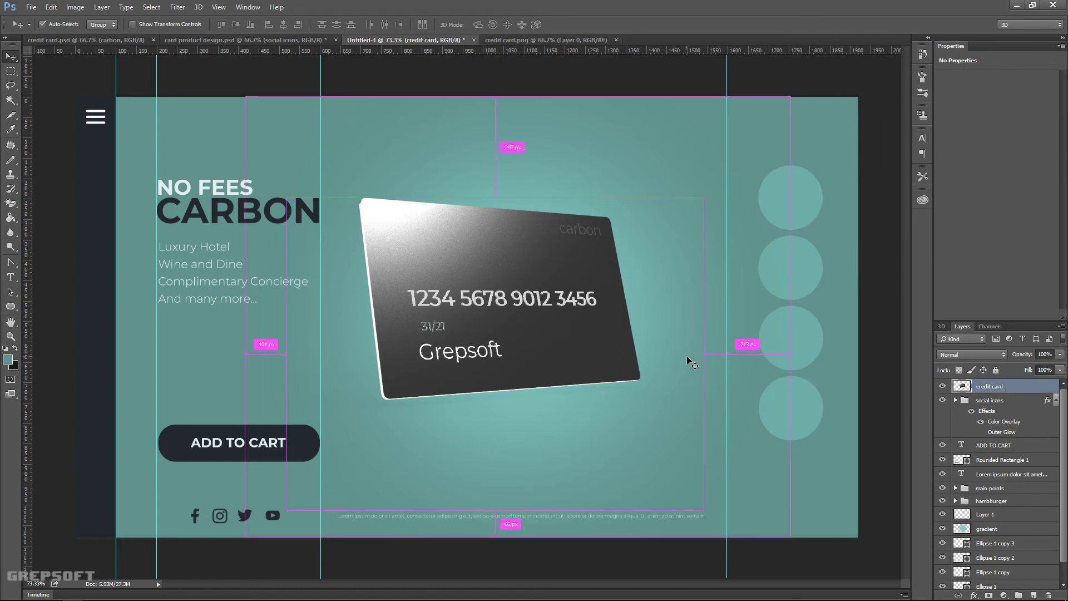
{"action": "key", "text": "ctrl+v"}
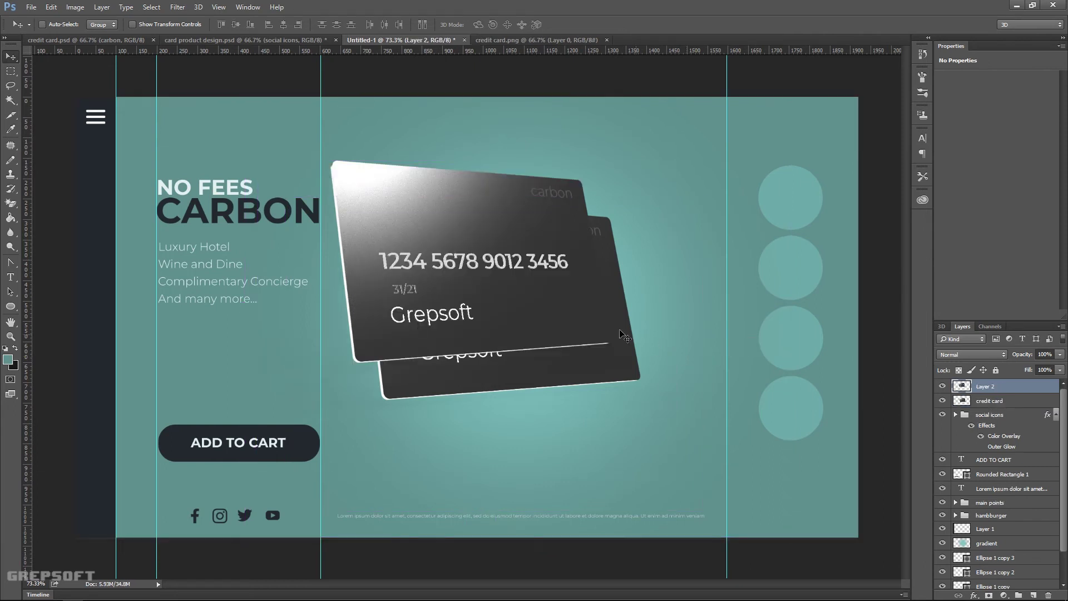
{"action": "left_click_drag", "start_coordinate": [487, 291], "coordinate": [779, 210]}
{"action": "key", "text": "ctrl+t"}
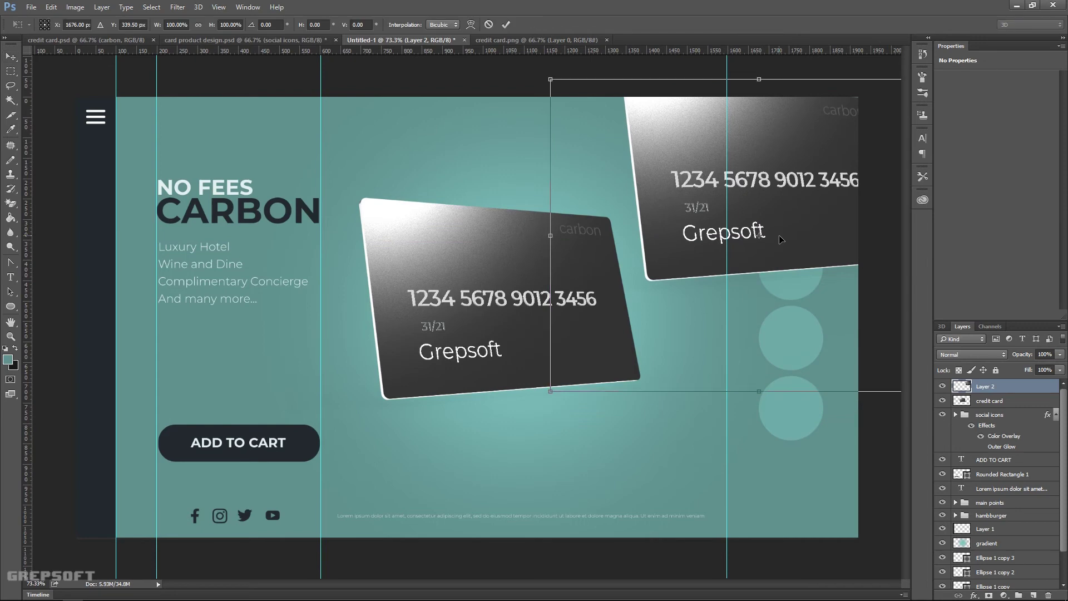
{"action": "left_click_drag", "start_coordinate": [558, 393], "coordinate": [743, 287]}
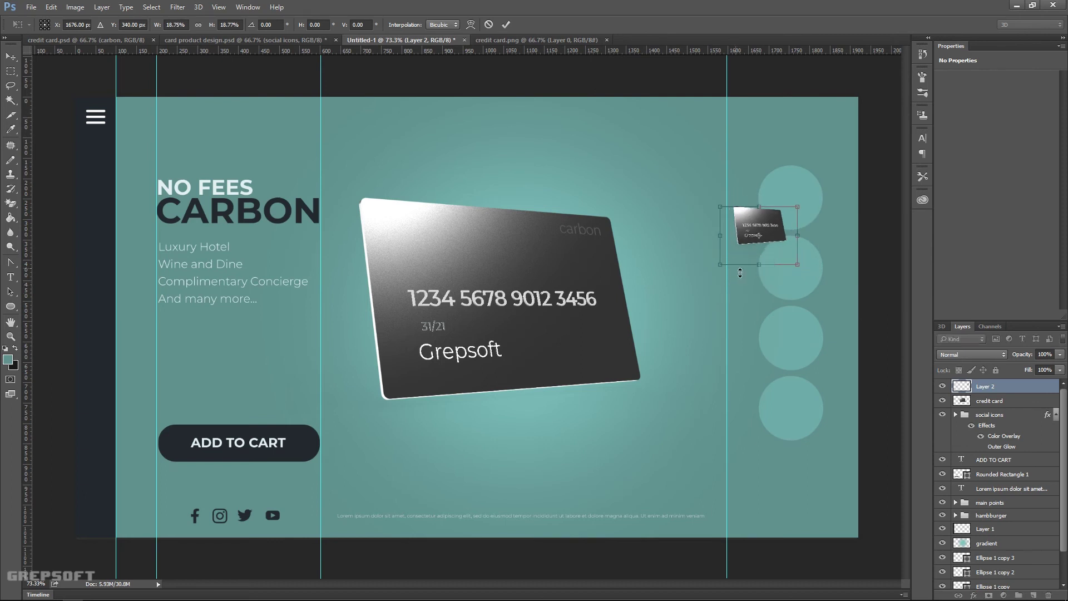
{"action": "left_click_drag", "start_coordinate": [753, 238], "coordinate": [786, 208]}
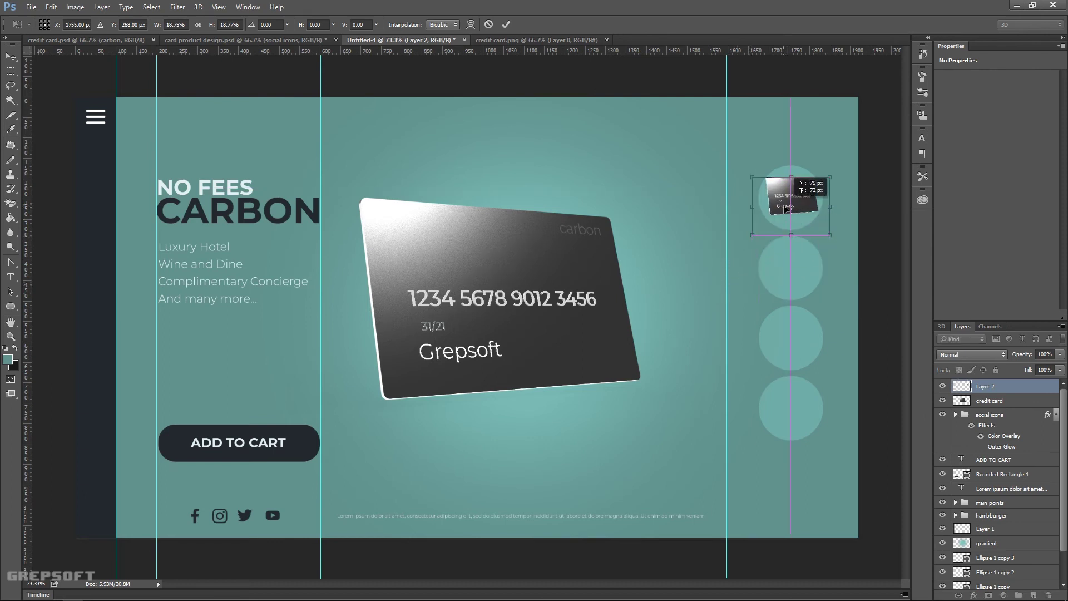
{"action": "left_click_drag", "start_coordinate": [832, 238], "coordinate": [822, 231]}
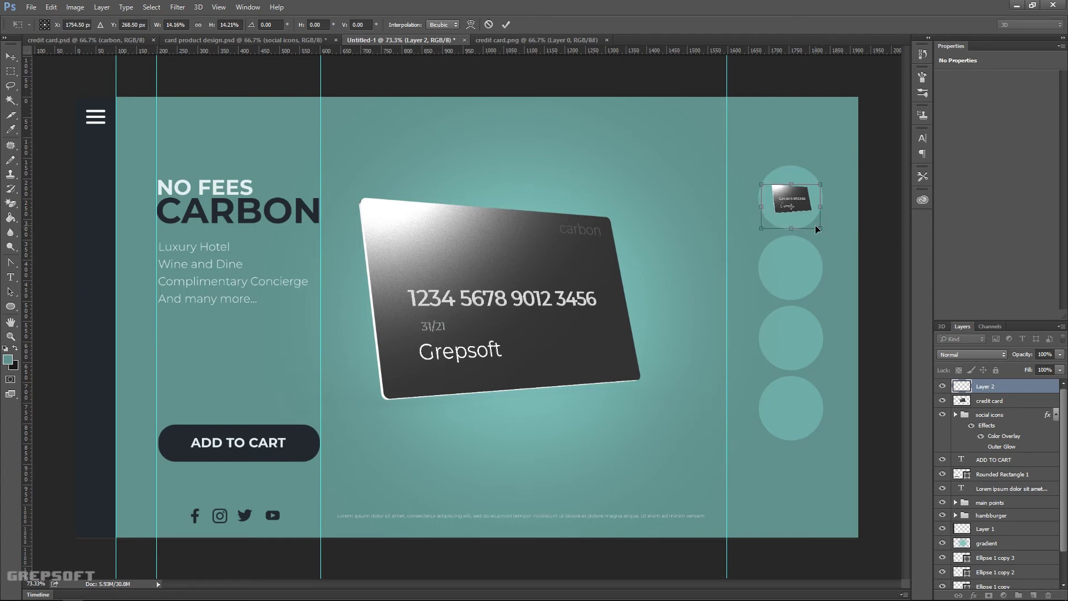
{"action": "key", "text": "Return"}
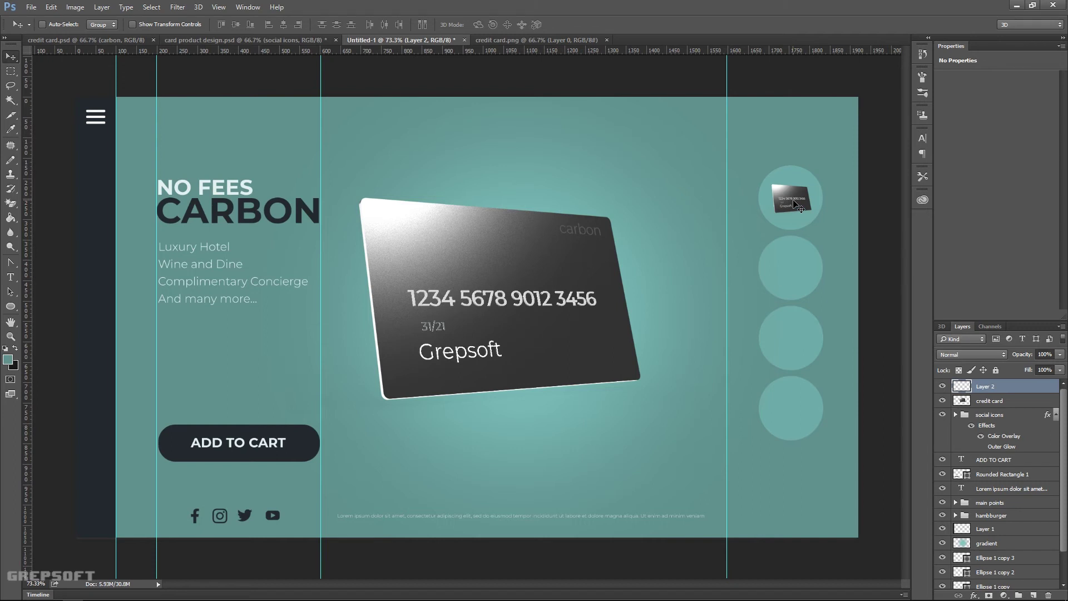
Duplicate the miniature card into each of the three lower circles.
{"action": "left_click_drag", "start_coordinate": [794, 202], "coordinate": [788, 276]}
{"action": "left_click_drag", "start_coordinate": [788, 273], "coordinate": [791, 412]}
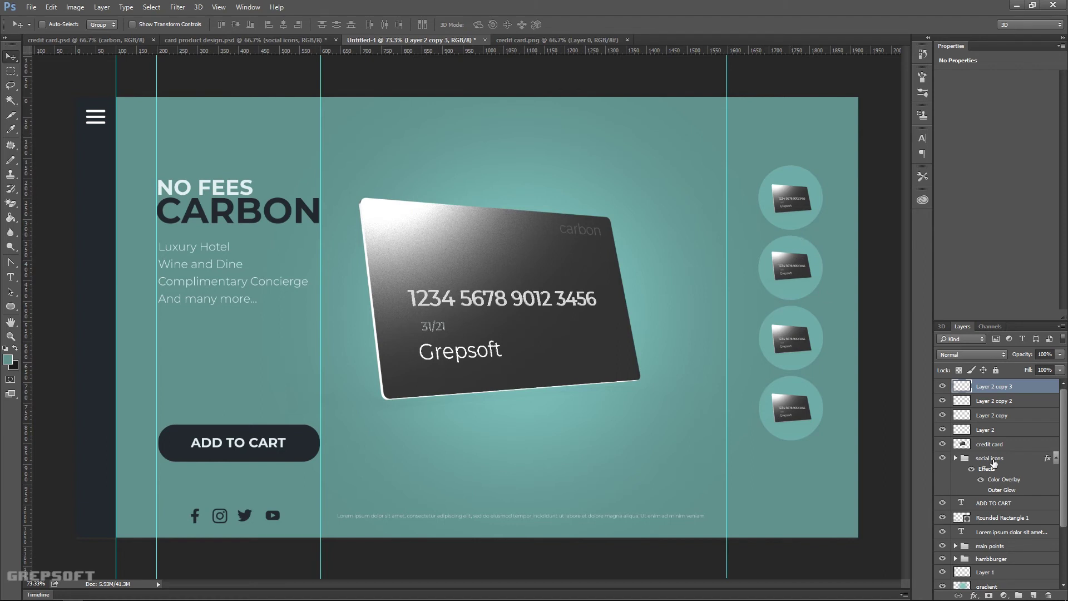
Change the lowest circle's (Ellipse 1 copy 3) fill to the recently used light grey.
{"action": "scroll", "coordinate": [1011, 474], "scroll_direction": "down", "scroll_amount": 2}
{"action": "scroll", "coordinate": [1005, 489], "scroll_direction": "down", "scroll_amount": 1}
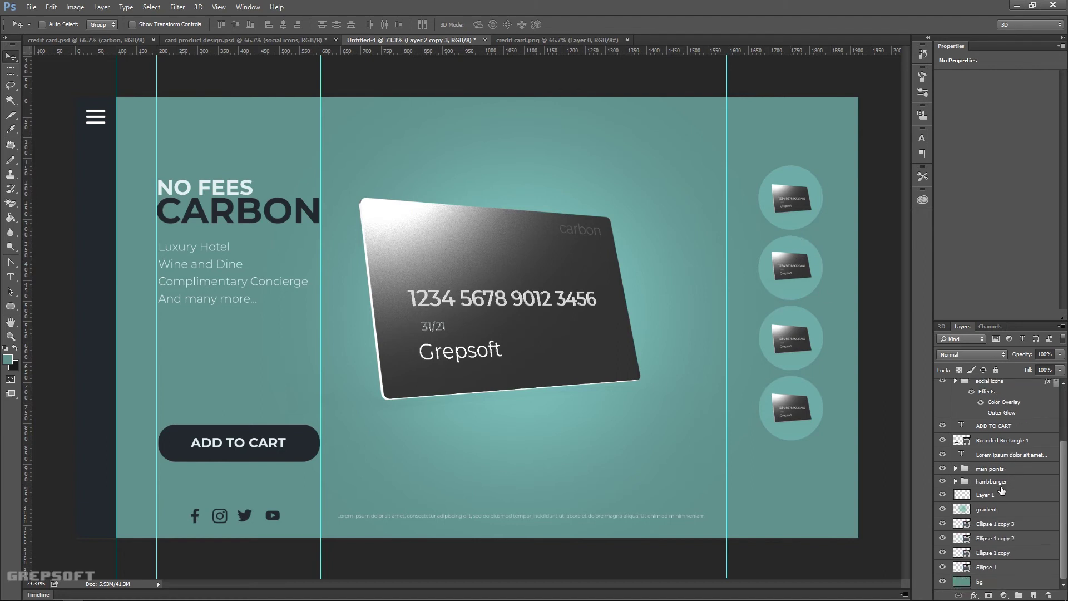
{"action": "left_click", "coordinate": [943, 524]}
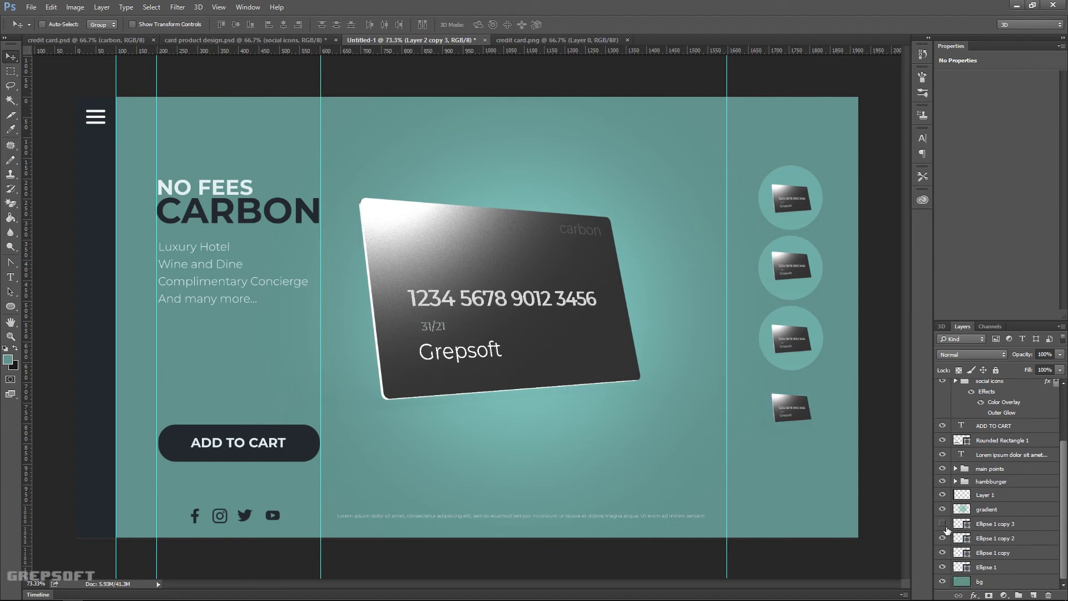
{"action": "left_click", "coordinate": [942, 524]}
{"action": "left_click", "coordinate": [1006, 529]}
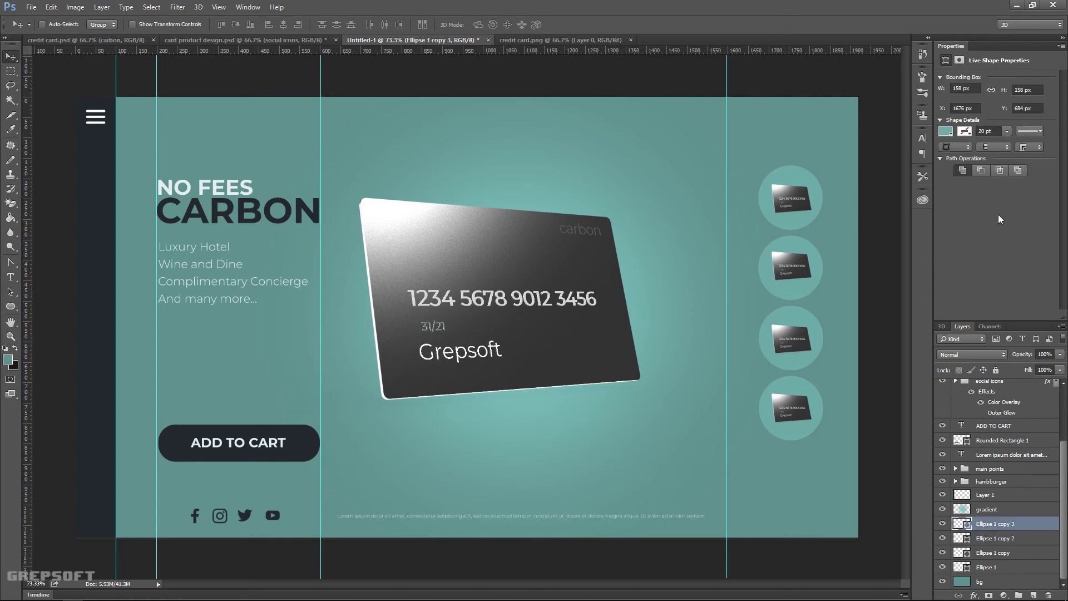
{"action": "left_click", "coordinate": [947, 132]}
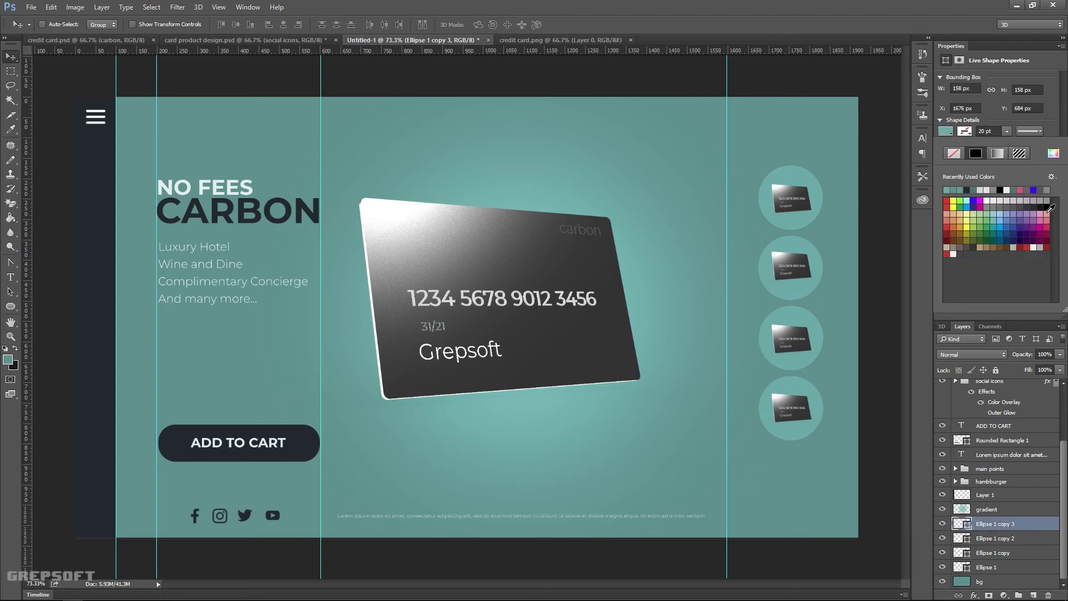
{"action": "left_click", "coordinate": [986, 191]}
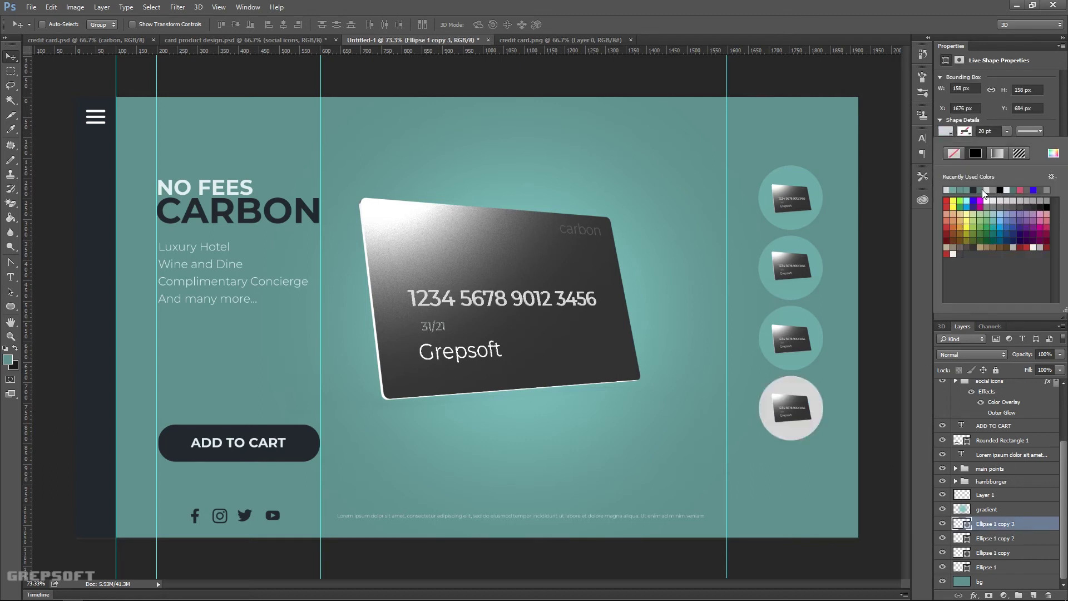
Apply the same light grey fill to the third and second circles, Ellipse 1 copy 2 and Ellipse 1 copy.
{"action": "left_click", "coordinate": [1007, 539]}
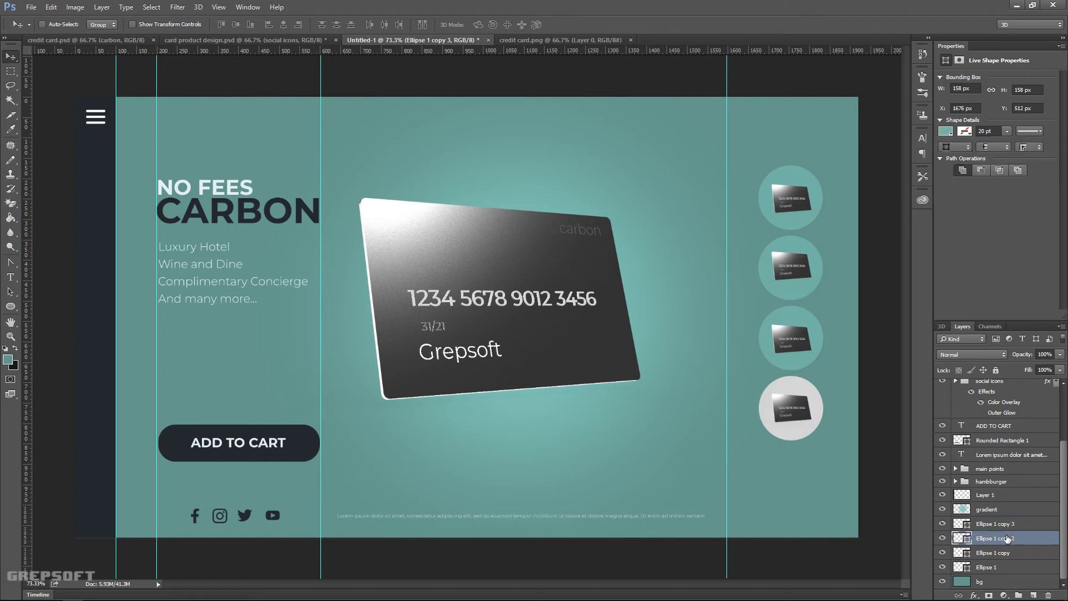
{"action": "left_click", "coordinate": [942, 538]}
{"action": "left_click", "coordinate": [953, 131]}
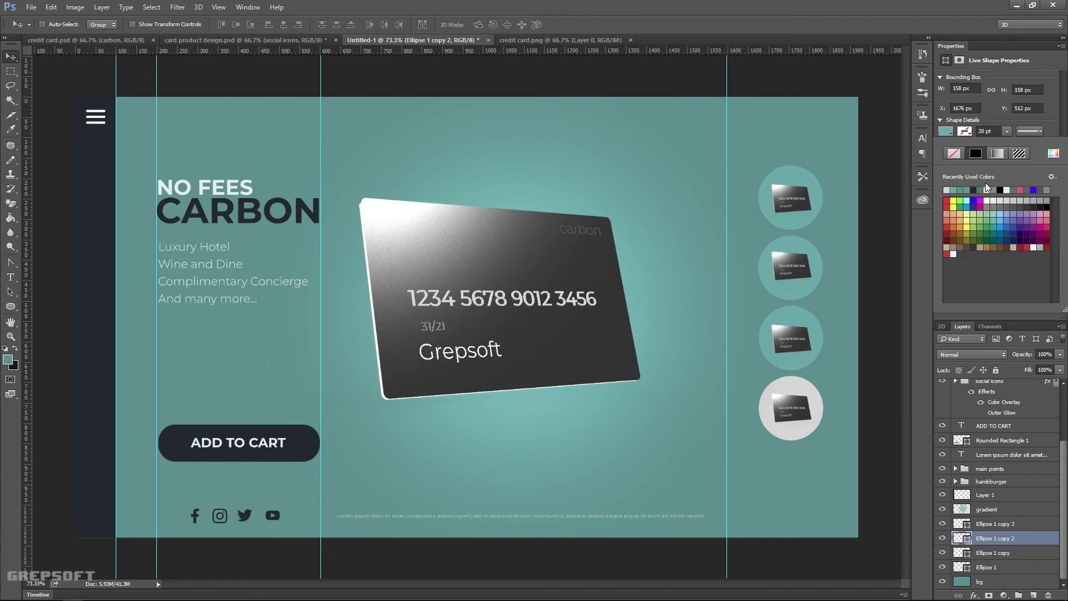
{"action": "left_click", "coordinate": [947, 191]}
{"action": "left_click", "coordinate": [998, 523]}
{"action": "left_click", "coordinate": [947, 133]}
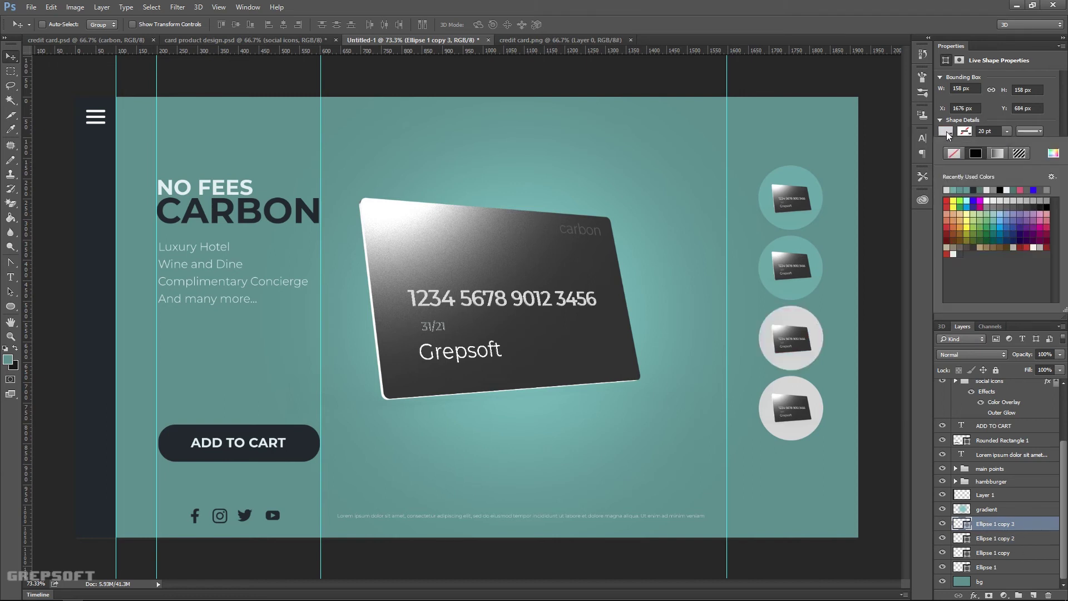
{"action": "left_click", "coordinate": [996, 553]}
{"action": "left_click", "coordinate": [947, 132]}
{"action": "left_click", "coordinate": [946, 190]}
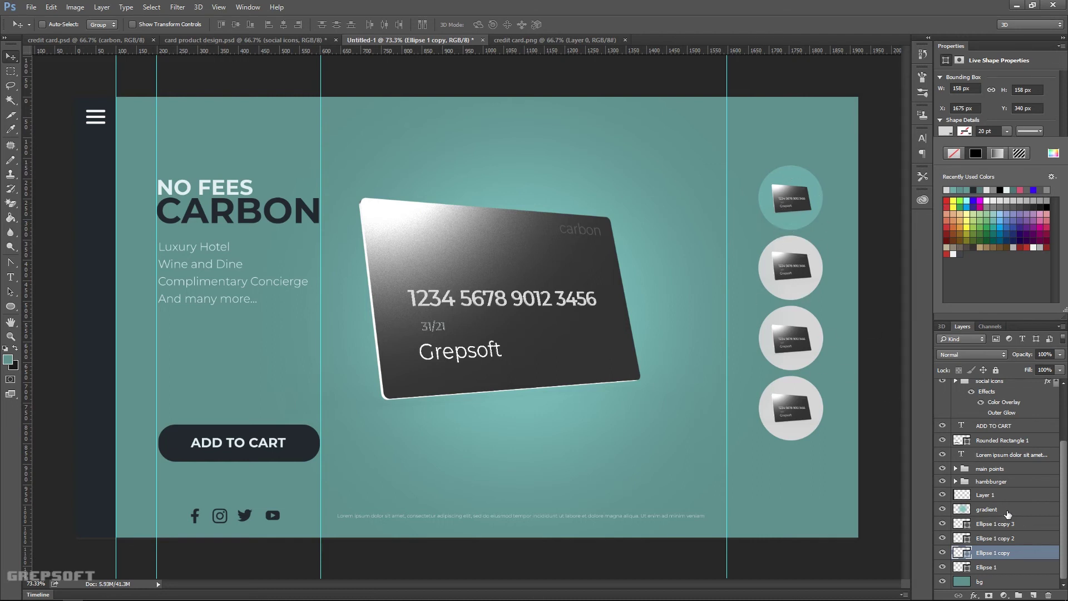
Add a drop shadow to the topmost circle (Ellipse 1) in a lighter teal with a 6% spread.
{"action": "left_click", "coordinate": [993, 567]}
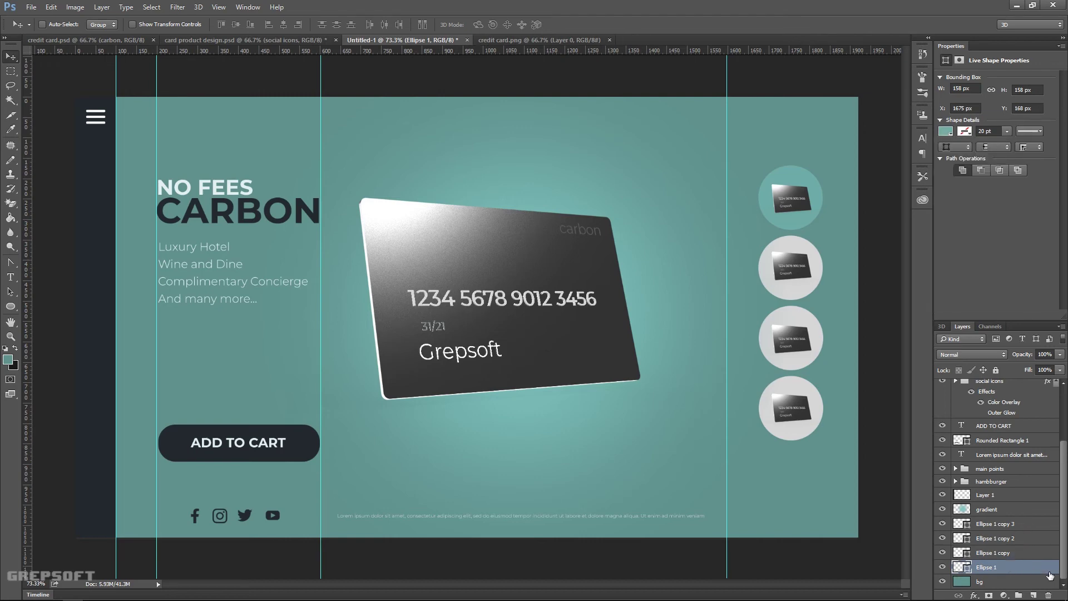
{"action": "double_click", "coordinate": [1041, 567]}
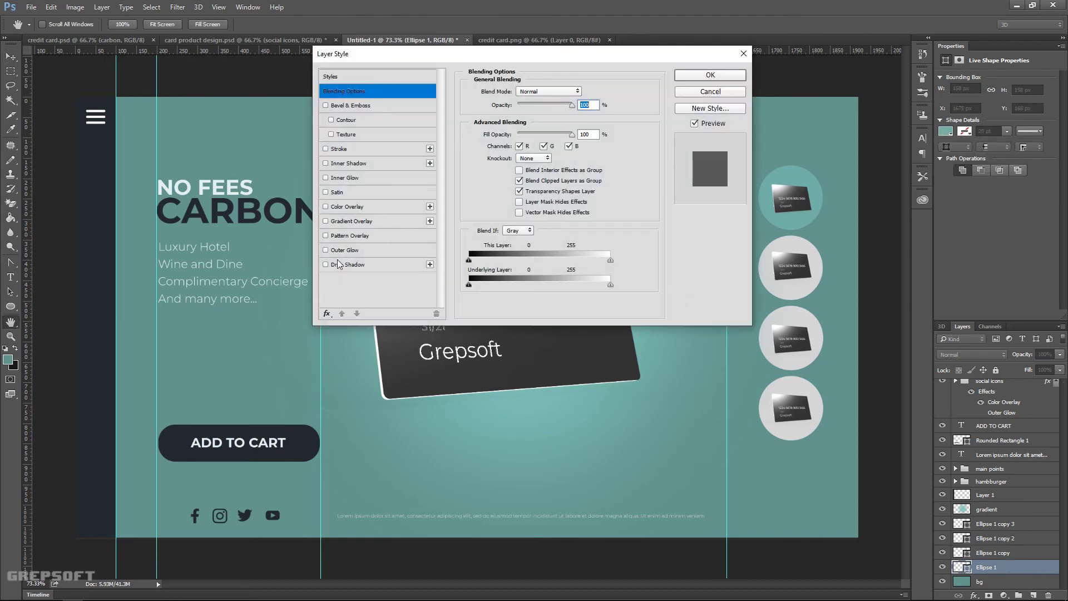
{"action": "left_click", "coordinate": [338, 264]}
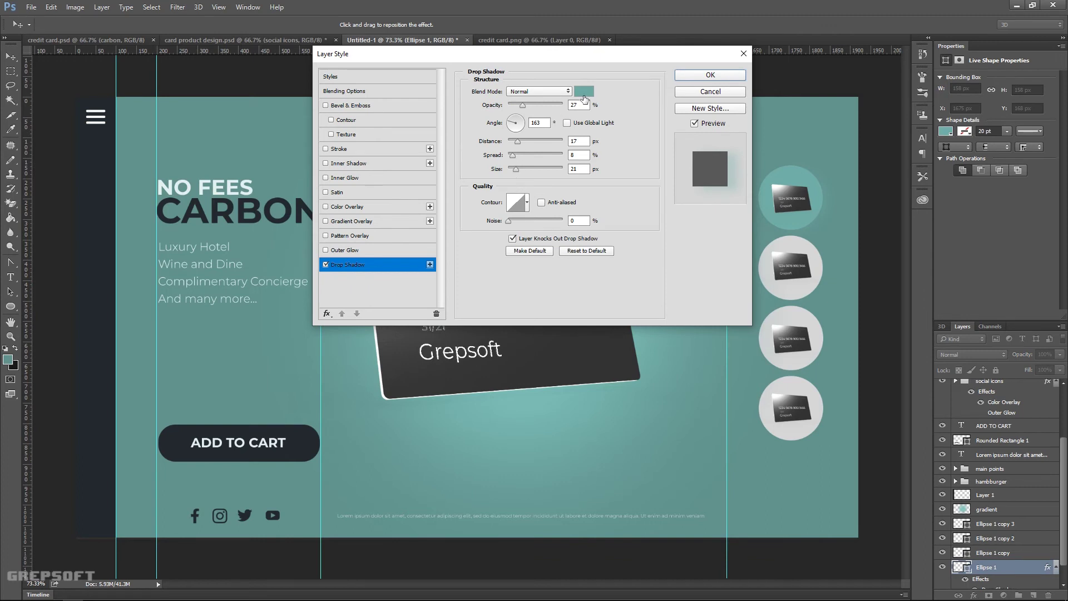
{"action": "left_click", "coordinate": [592, 93]}
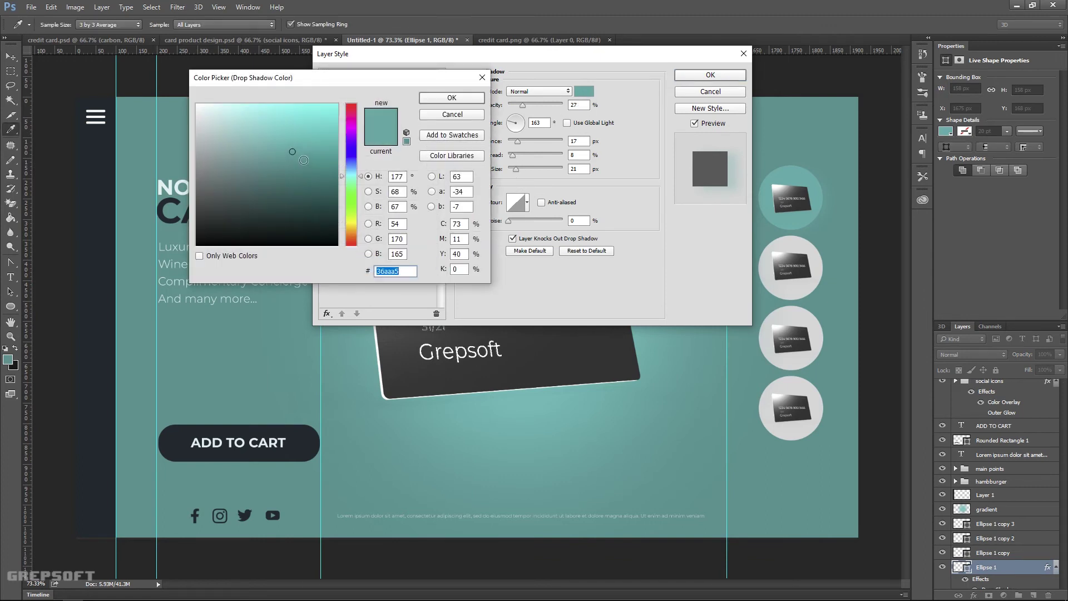
{"action": "left_click_drag", "start_coordinate": [292, 152], "coordinate": [290, 137]}
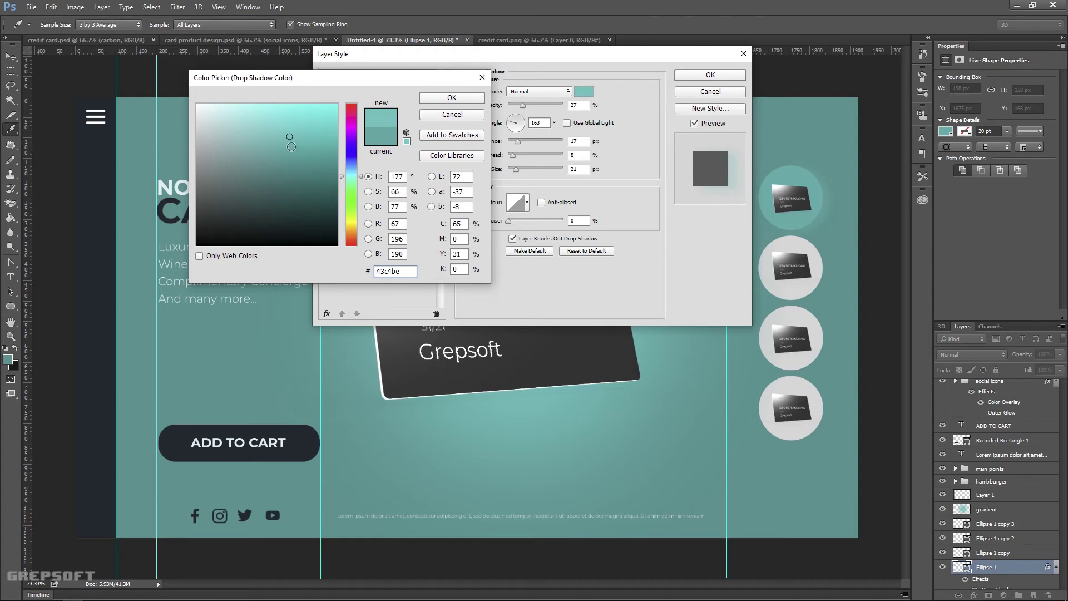
{"action": "left_click", "coordinate": [289, 141]}
{"action": "left_click", "coordinate": [439, 97]}
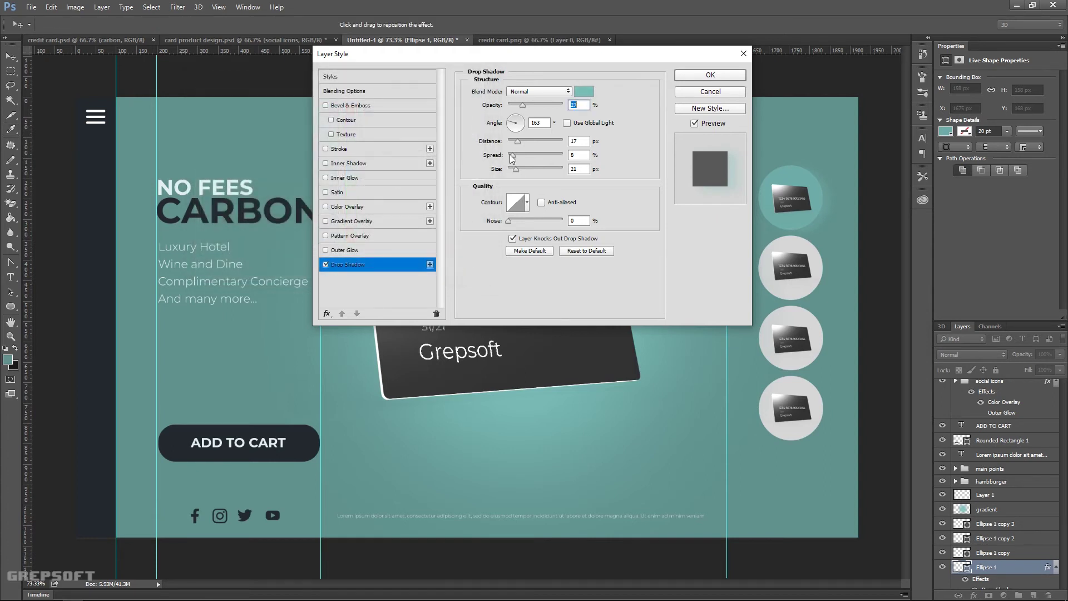
{"action": "left_click_drag", "start_coordinate": [513, 155], "coordinate": [512, 154]}
{"action": "left_click", "coordinate": [710, 76]}
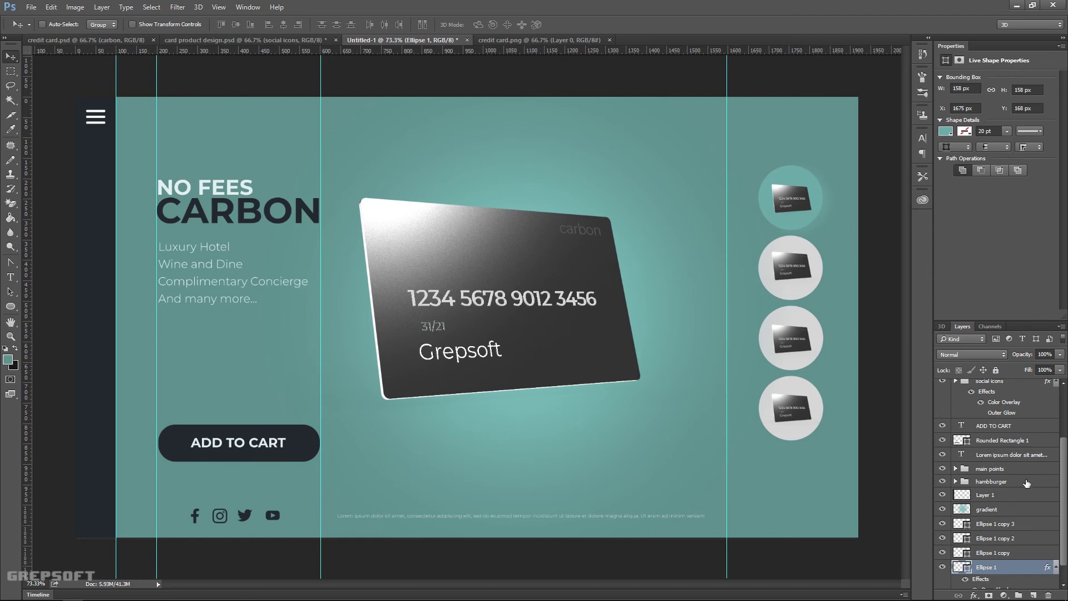
{"action": "scroll", "coordinate": [989, 478], "scroll_direction": "up", "scroll_amount": 4}
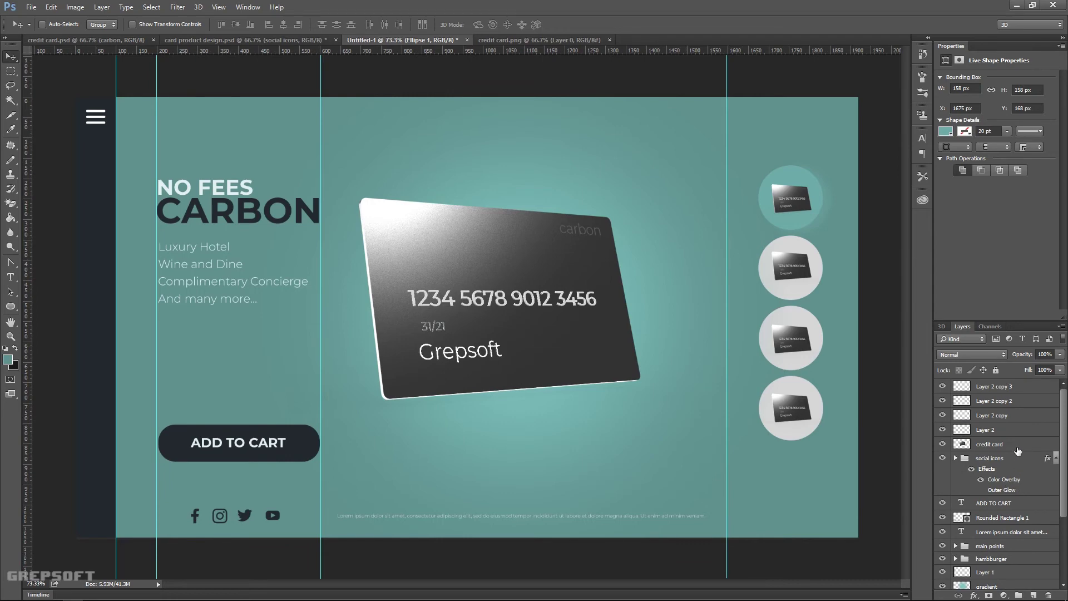
{"action": "left_click", "coordinate": [1040, 448]}
{"action": "double_click", "coordinate": [1040, 448]}
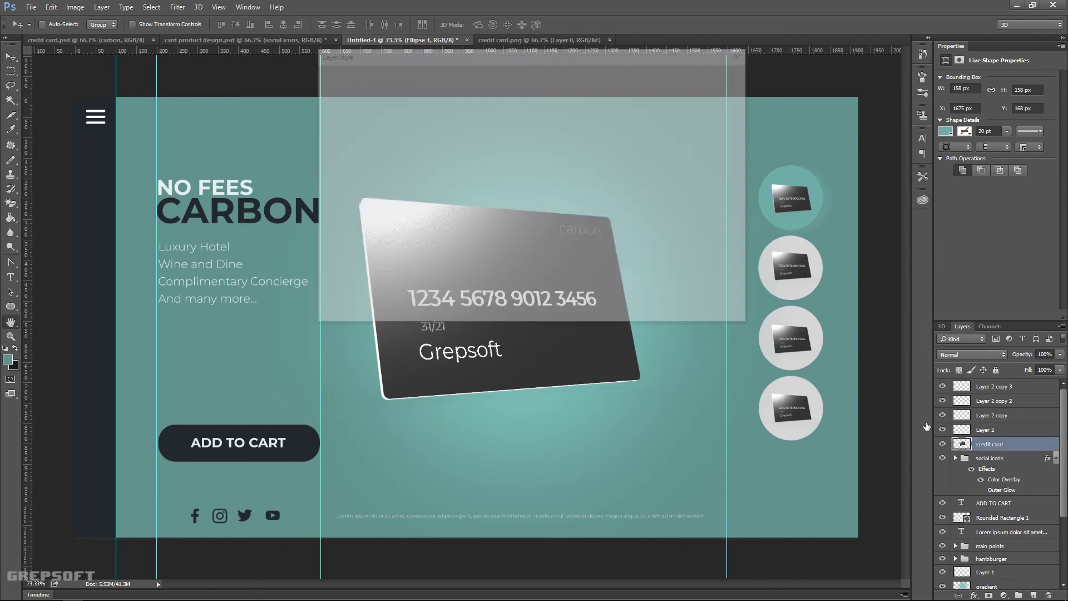
{"action": "left_click", "coordinate": [346, 264]}
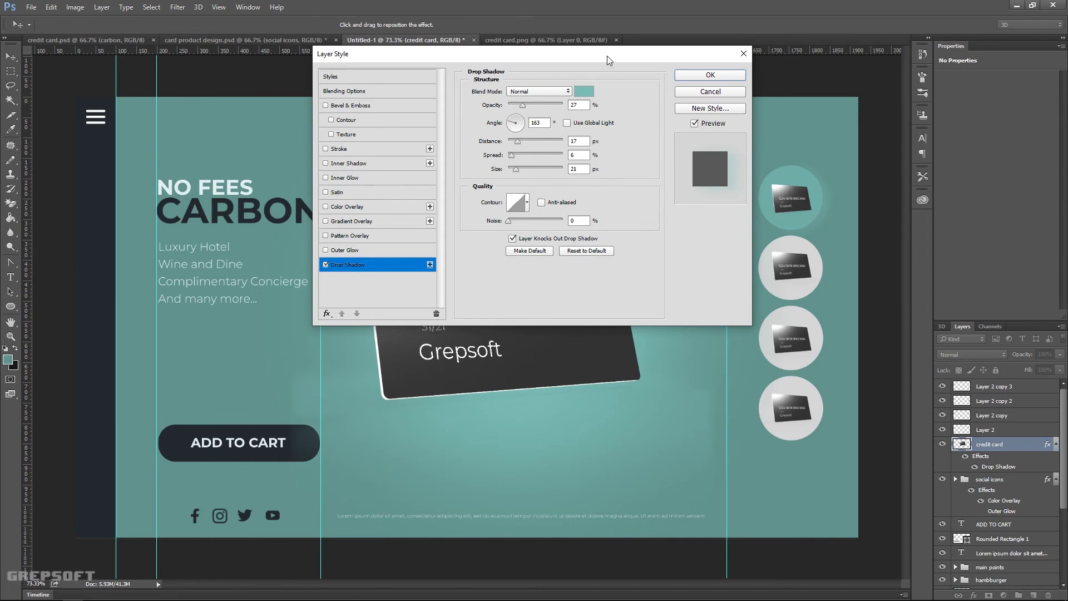
{"action": "left_click_drag", "start_coordinate": [606, 56], "coordinate": [278, 179]}
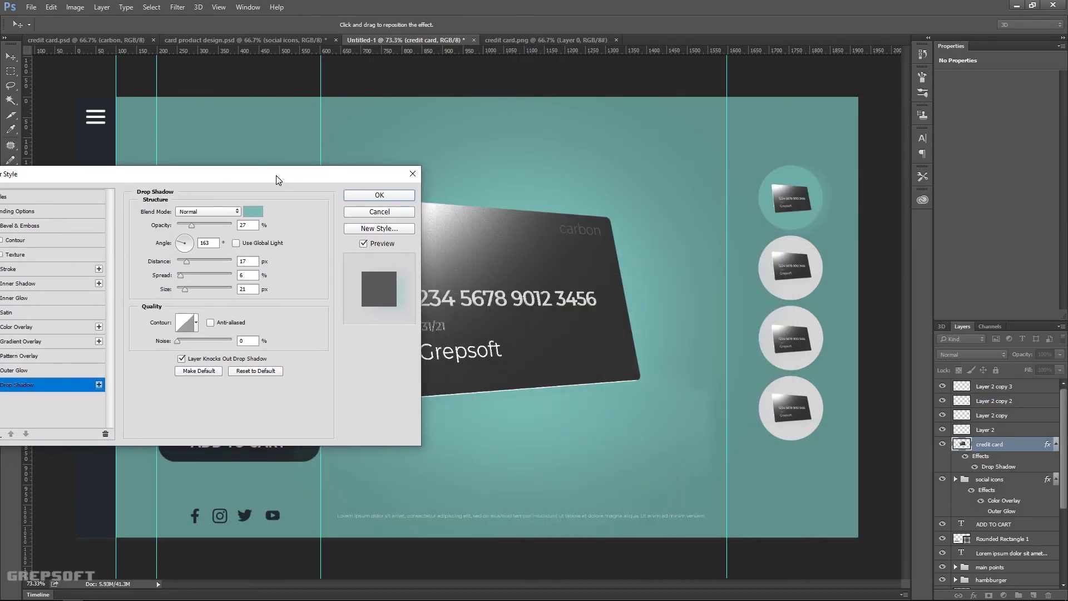
{"action": "left_click", "coordinate": [261, 217]}
{"action": "left_click_drag", "start_coordinate": [260, 227], "coordinate": [173, 252]}
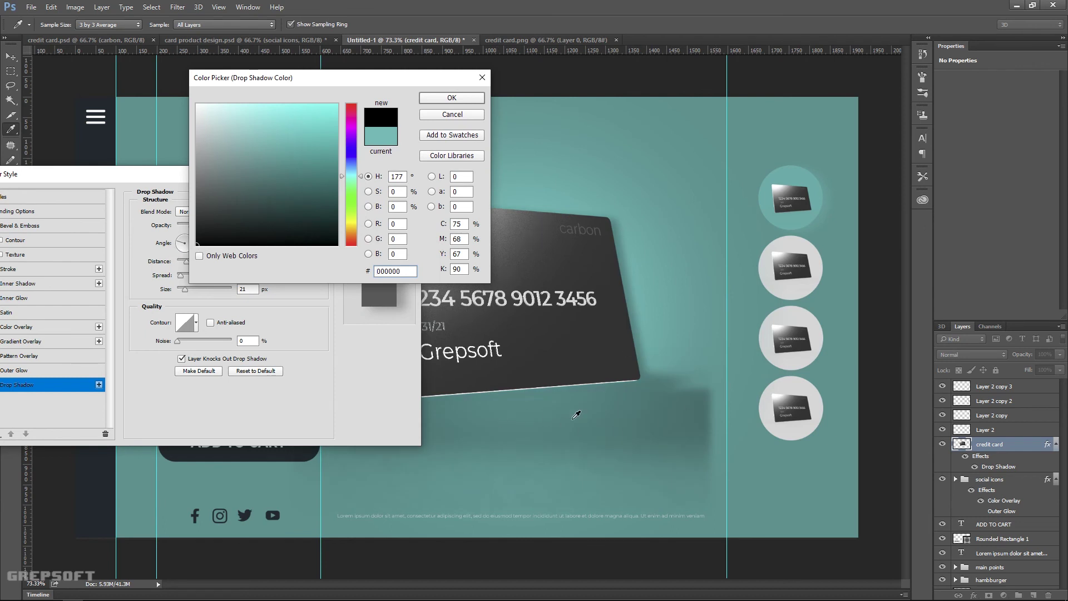
{"action": "left_click", "coordinate": [457, 115]}
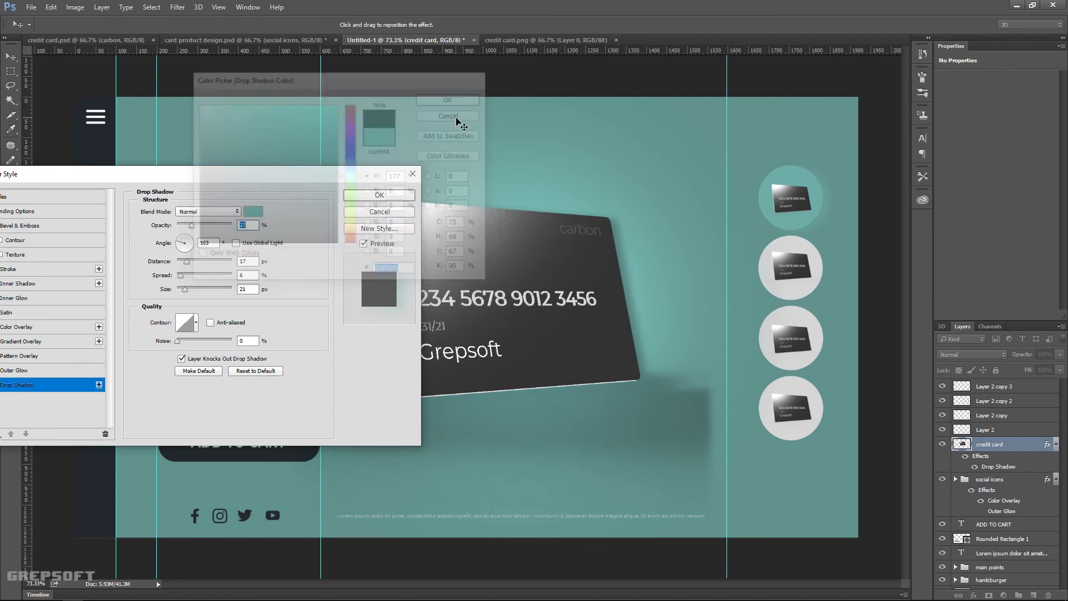
{"action": "left_click", "coordinate": [374, 213]}
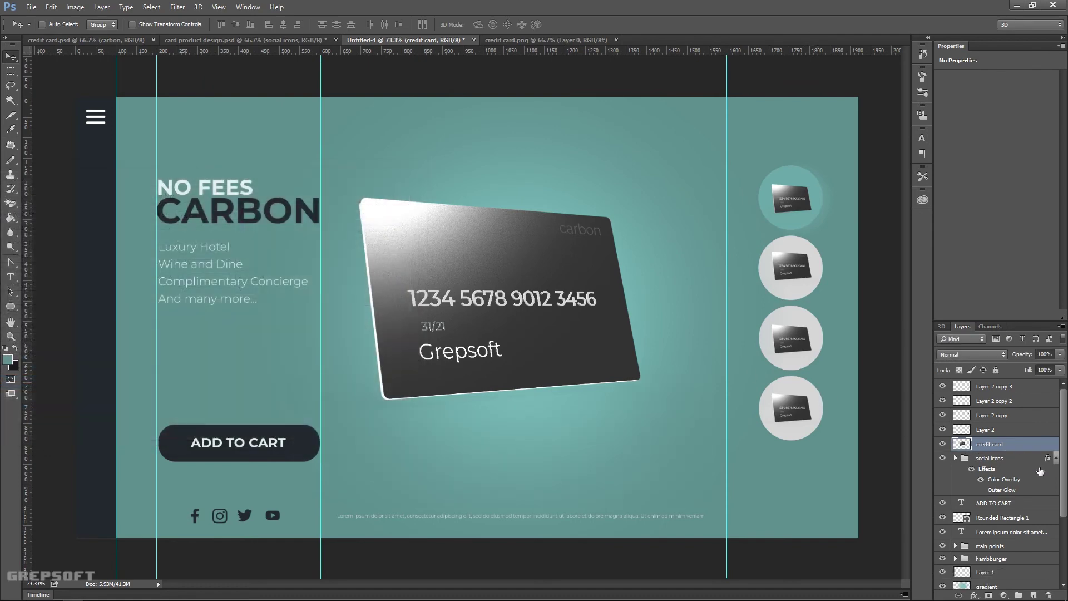
Paste a copy of the credit card, place it beneath the original in the layer order, and rename it cc shadow.
{"action": "key", "text": "ctrl+a"}
{"action": "key", "text": "ctrl+c"}
{"action": "key", "text": "ctrl+v"}
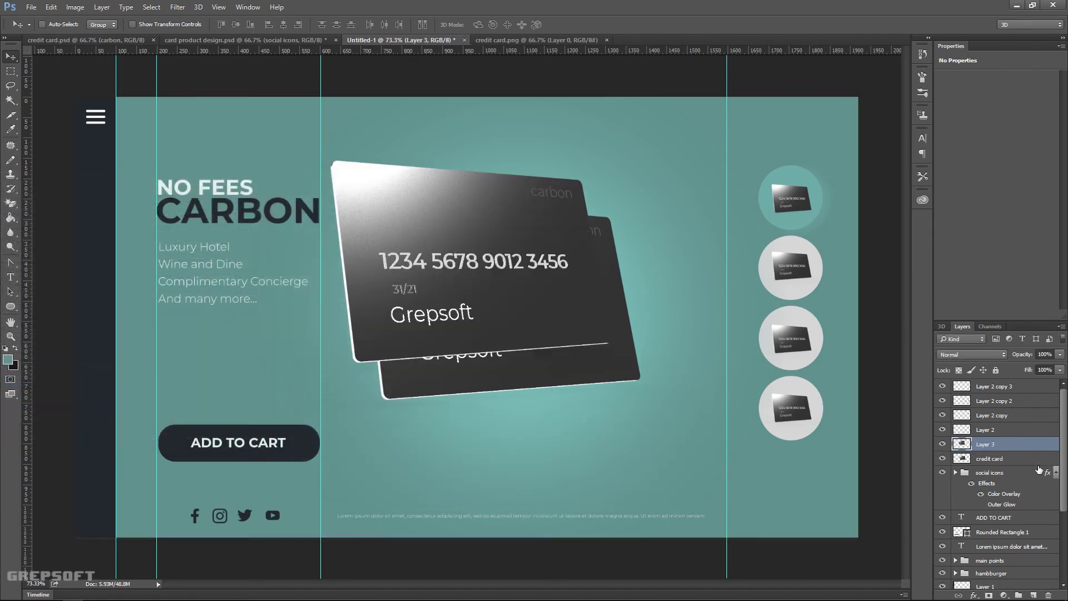
{"action": "left_click_drag", "start_coordinate": [993, 450], "coordinate": [998, 472]}
{"action": "double_click", "coordinate": [995, 461]}
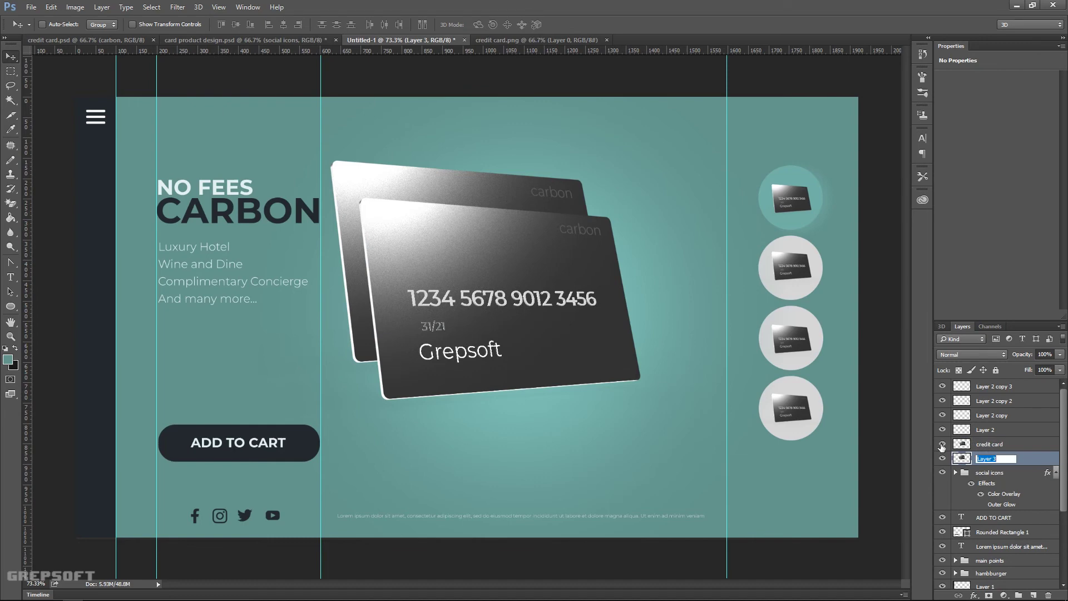
{"action": "type", "text": "cc shadow"}
{"action": "key", "text": "Return"}
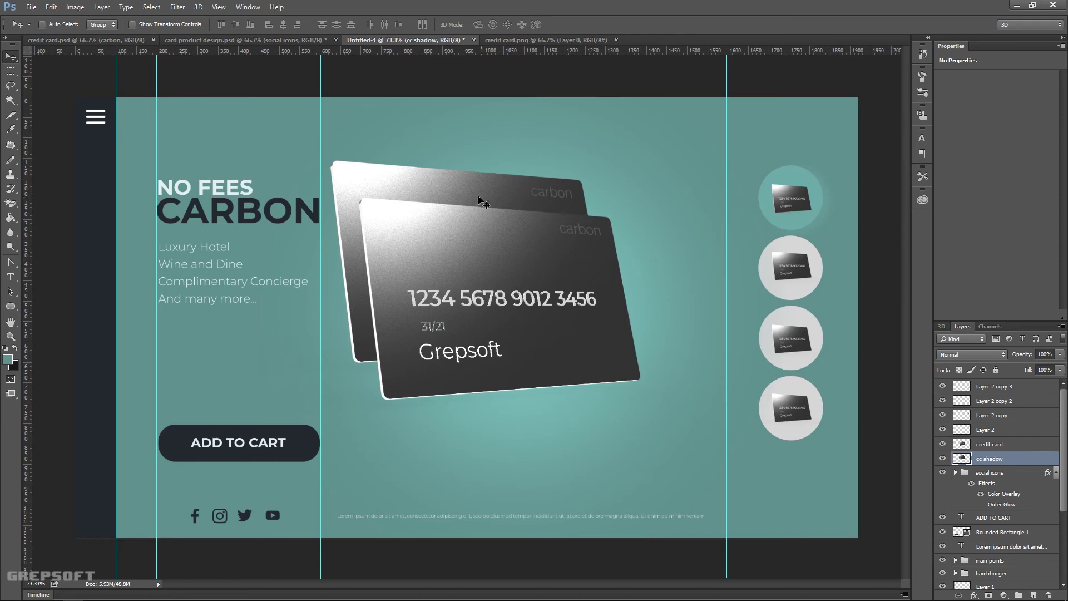
{"action": "left_click", "coordinate": [178, 6]}
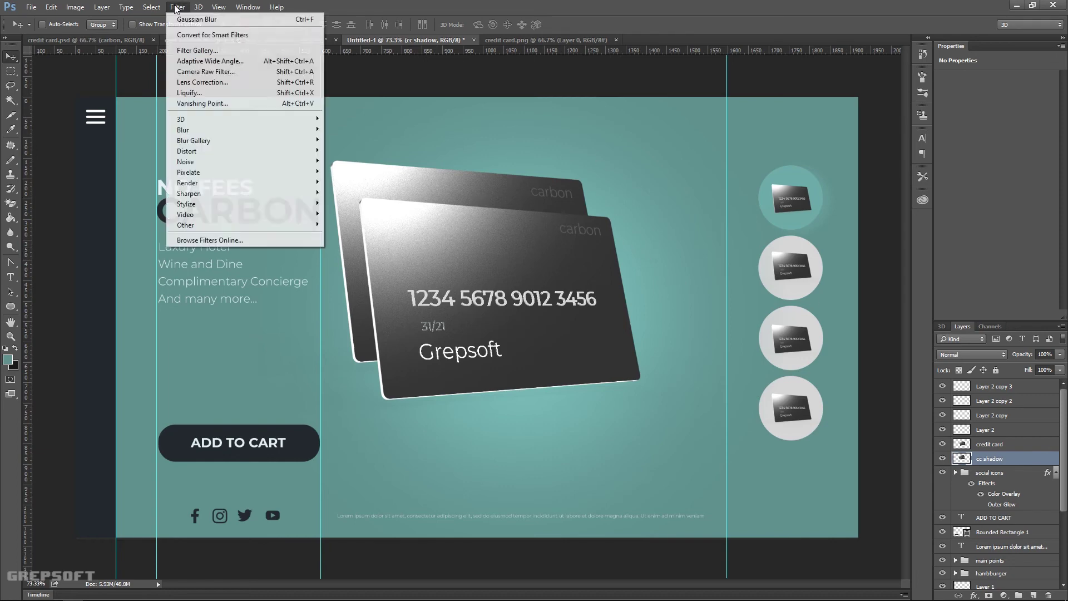
{"action": "mouse_move", "coordinate": [204, 132]}
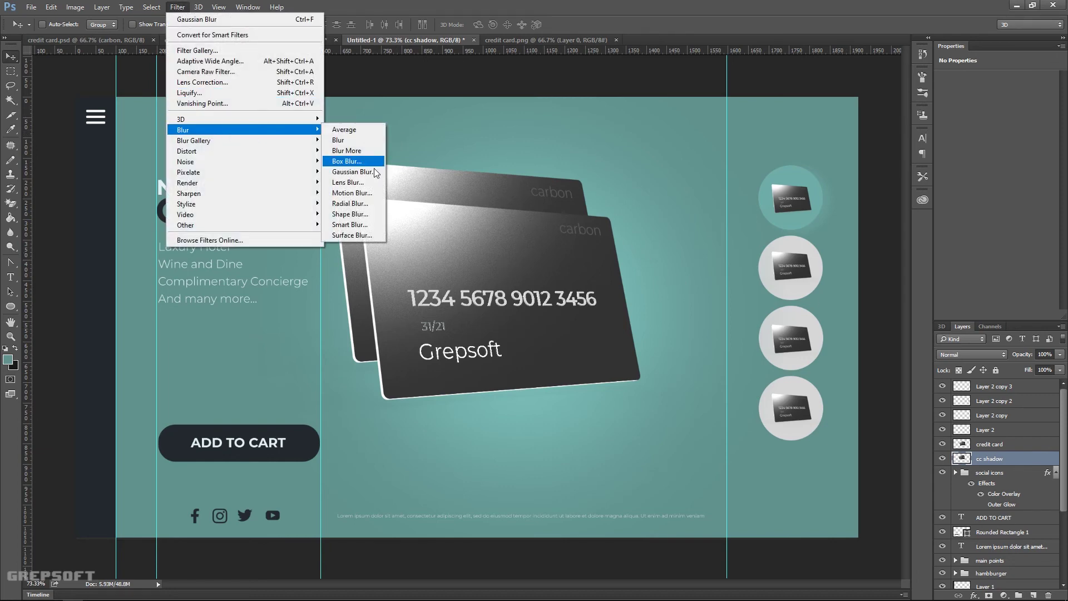
{"action": "left_click", "coordinate": [353, 171]}
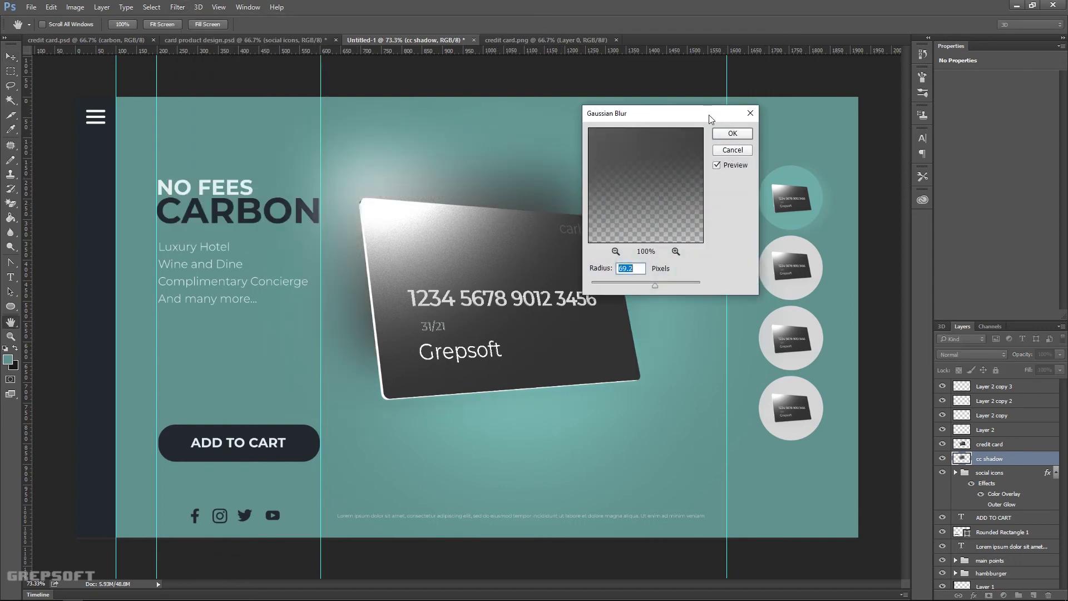
{"action": "left_click_drag", "start_coordinate": [709, 115], "coordinate": [808, 103]}
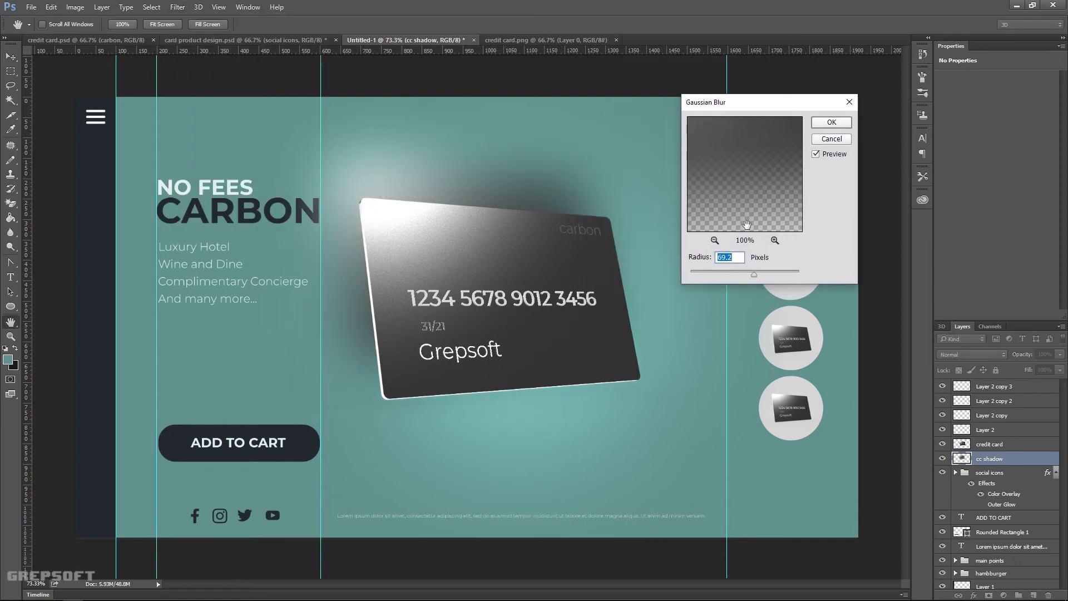
{"action": "left_click", "coordinate": [746, 273]}
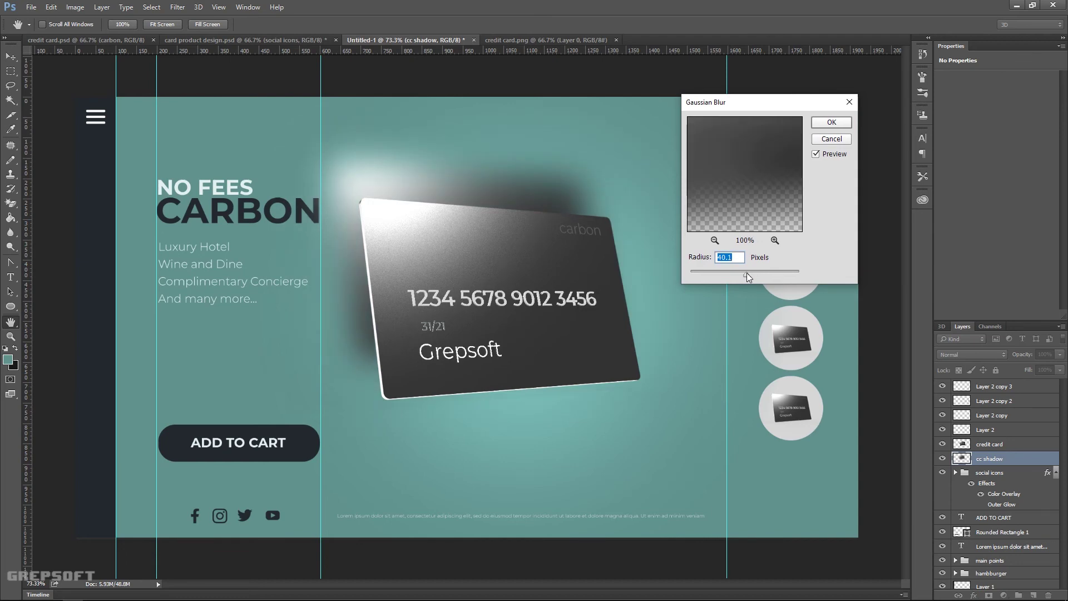
{"action": "left_click", "coordinate": [831, 139]}
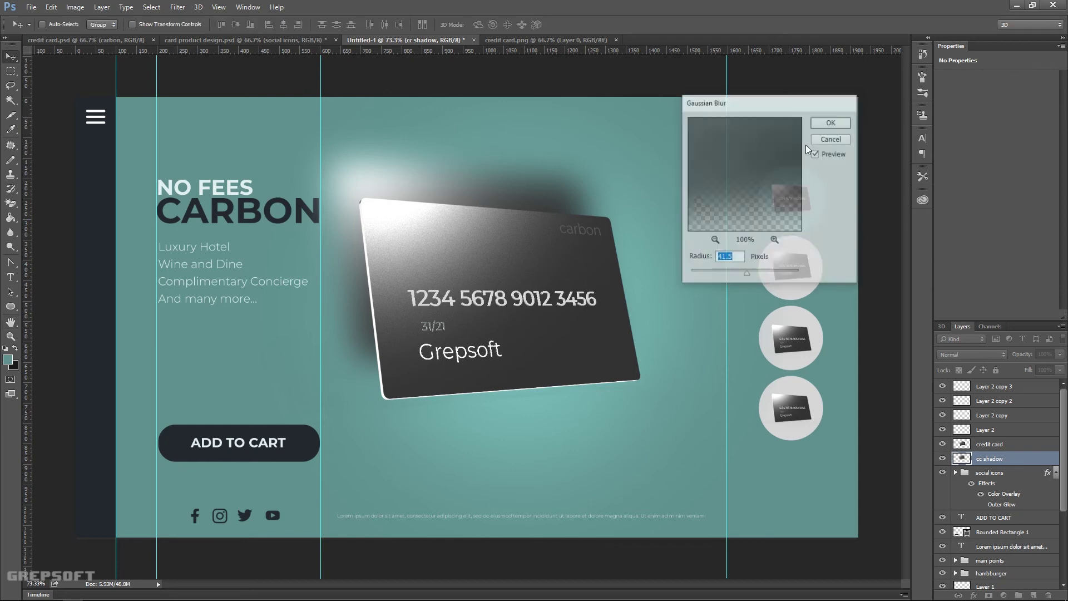
Shift the cc shadow copy down so it shows below the card, and soften it with a 42.8-pixel Gaussian Blur.
{"action": "left_click_drag", "start_coordinate": [423, 251], "coordinate": [421, 304]}
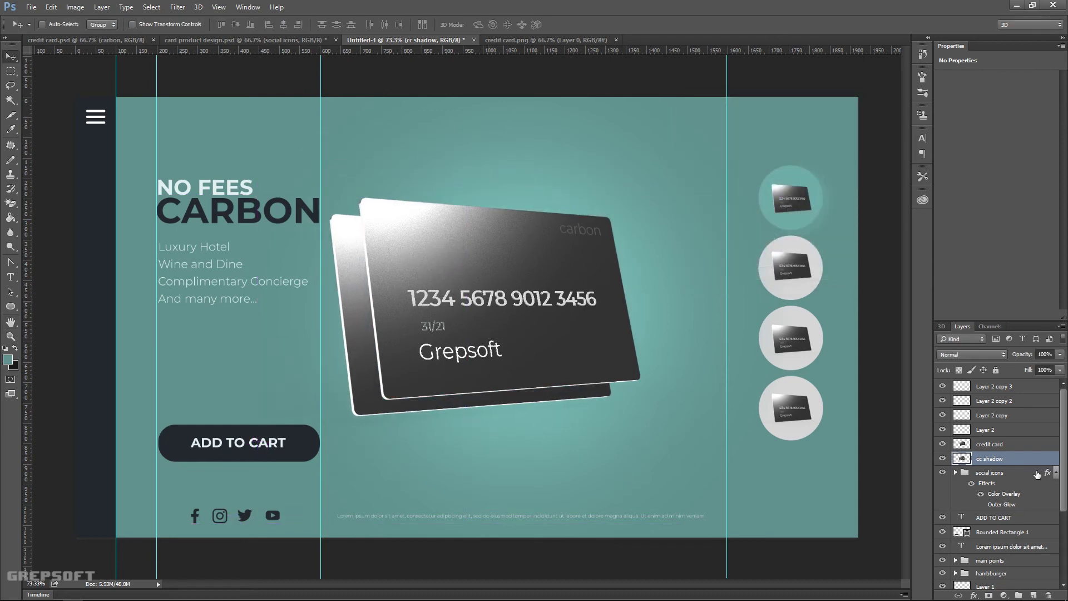
{"action": "left_click", "coordinate": [179, 8]}
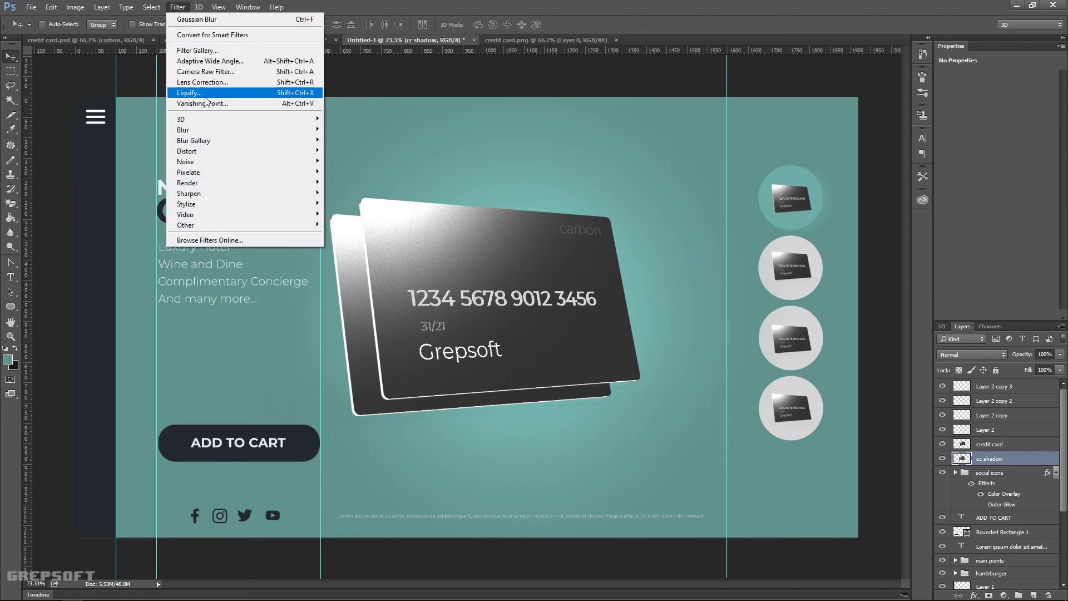
{"action": "mouse_move", "coordinate": [225, 132]}
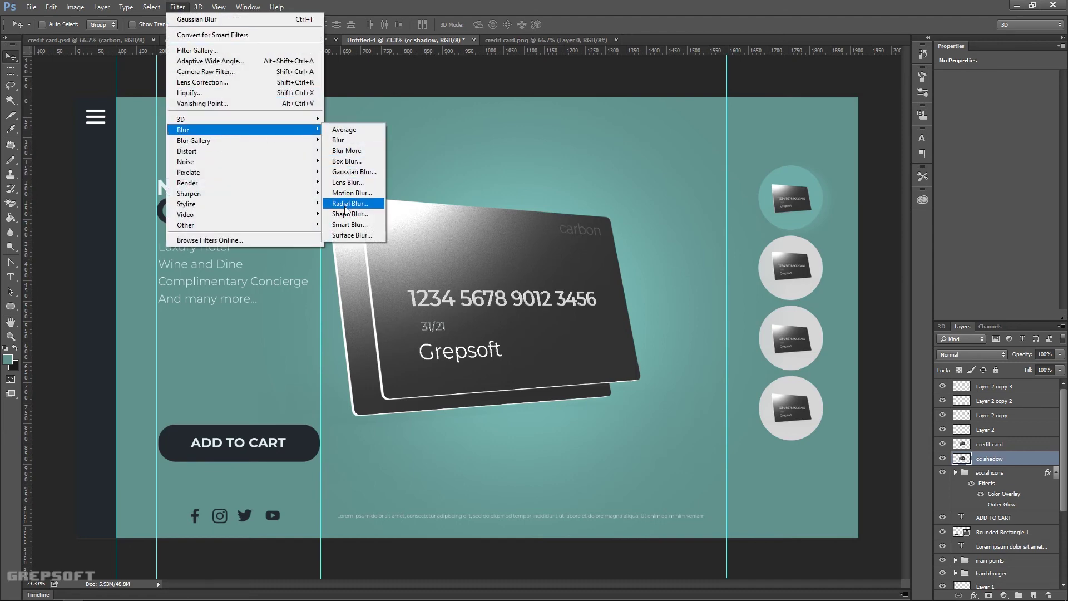
{"action": "left_click", "coordinate": [354, 172]}
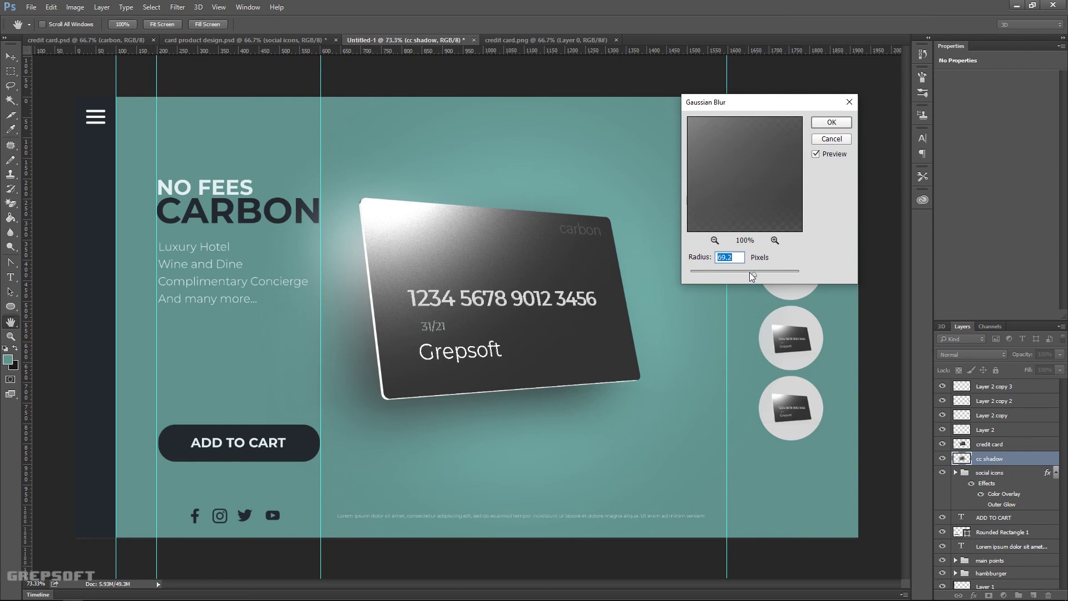
{"action": "left_click_drag", "start_coordinate": [750, 272], "coordinate": [747, 272]}
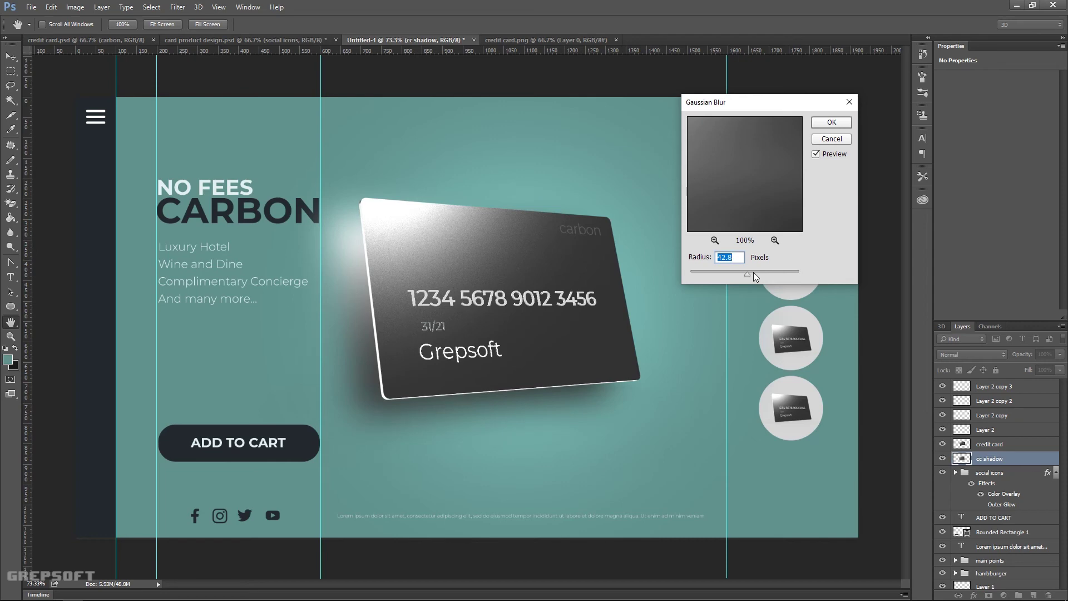
{"action": "left_click", "coordinate": [832, 122]}
{"action": "key", "text": "v"}
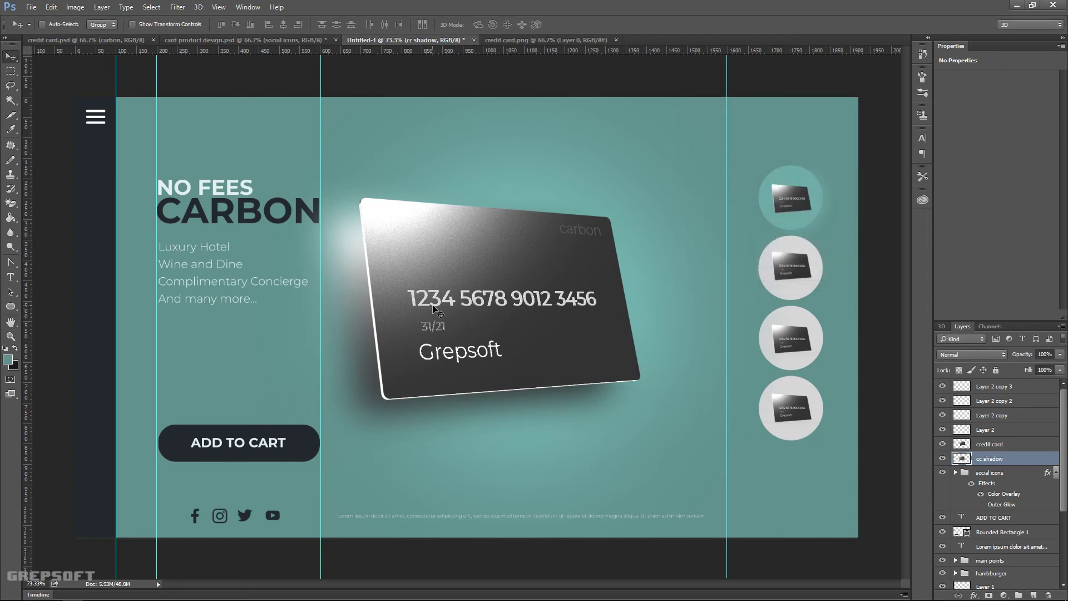
{"action": "left_click_drag", "start_coordinate": [432, 305], "coordinate": [435, 316]}
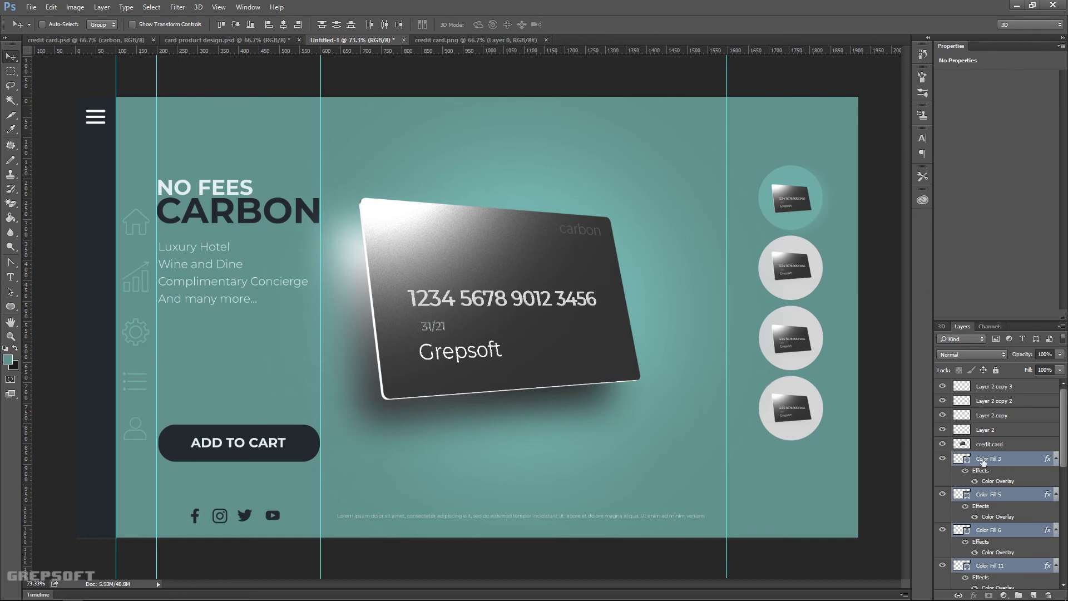
Move the home, chart, gear, list and profile icons together into the dark sidebar below the hamburger icon.
{"action": "left_click_drag", "start_coordinate": [138, 284], "coordinate": [99, 224]}
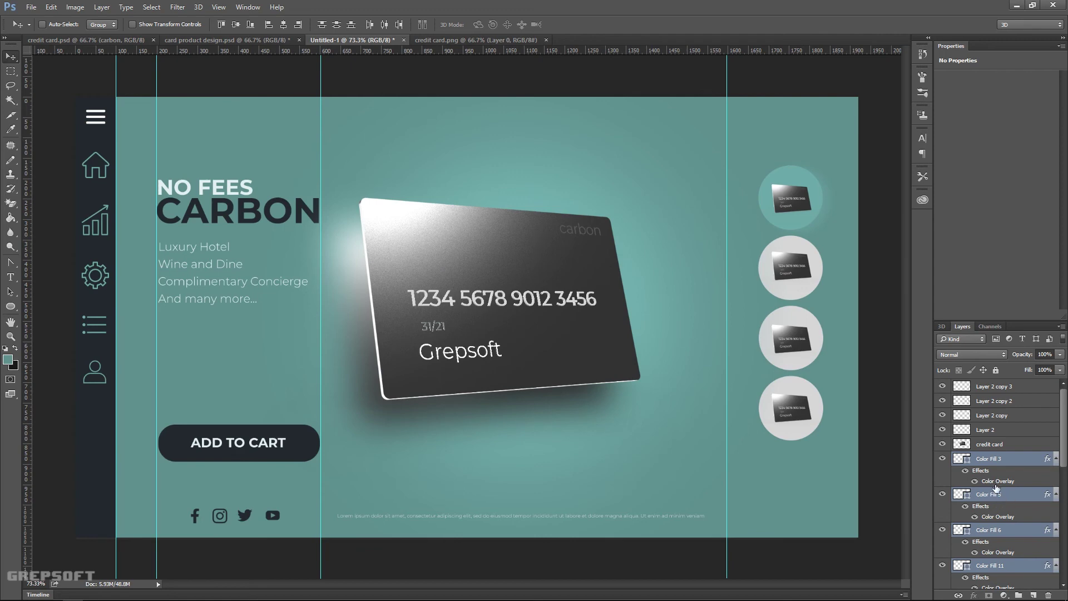
{"action": "left_click", "coordinate": [1022, 460]}
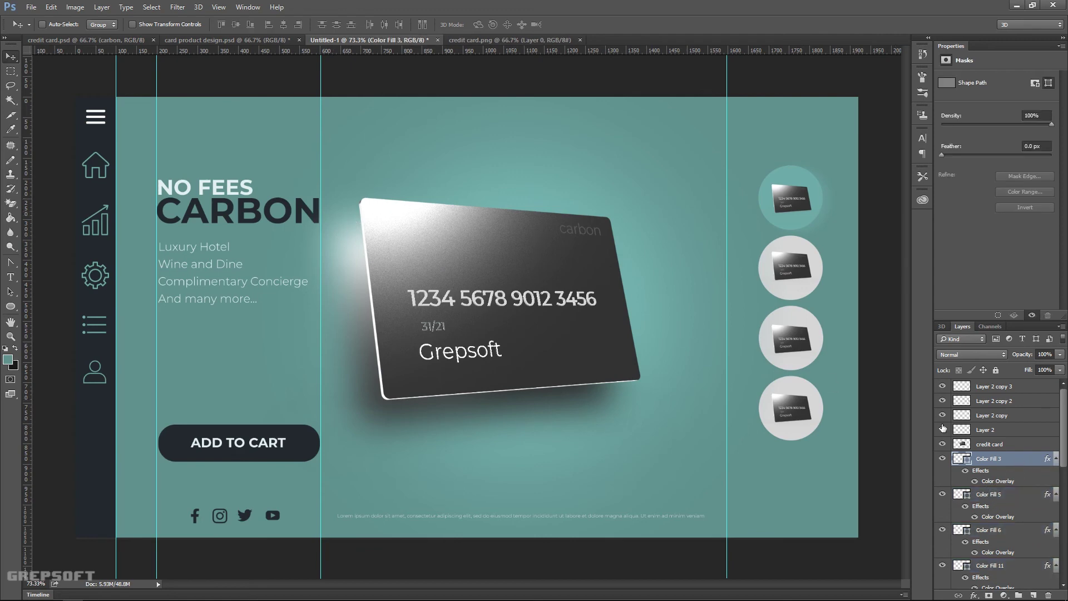
{"action": "double_click", "coordinate": [1029, 462]}
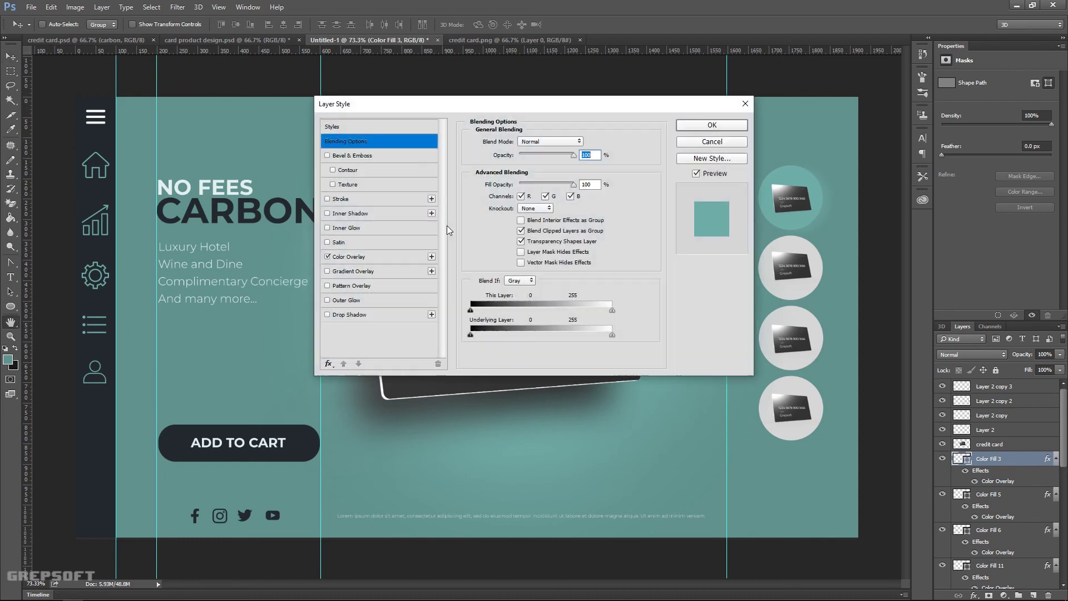
{"action": "left_click", "coordinate": [353, 257]}
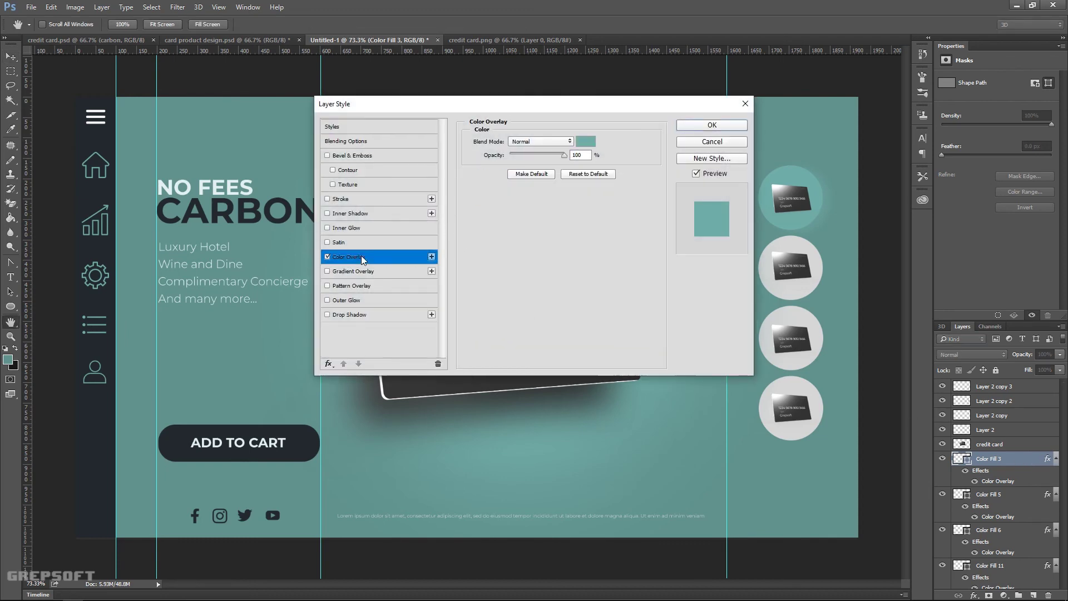
{"action": "left_click", "coordinate": [699, 143]}
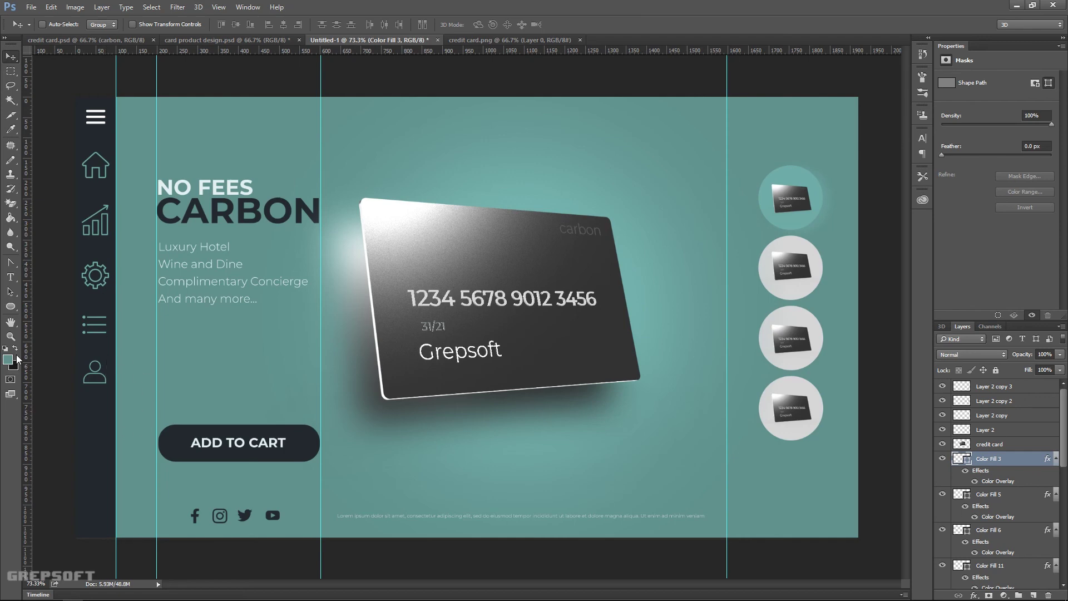
Draw an unfilled white circle about 248 px wide above the cc shadow layer and set its stroke to 10 pt.
{"action": "left_click", "coordinate": [11, 306]}
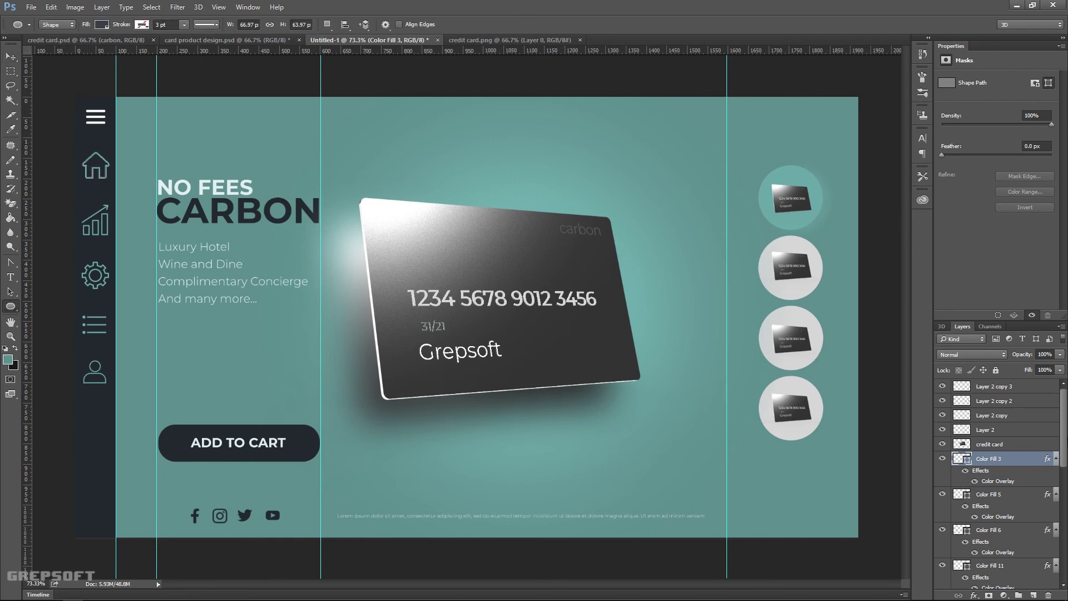
{"action": "left_click_drag", "start_coordinate": [1062, 438], "coordinate": [1055, 534]}
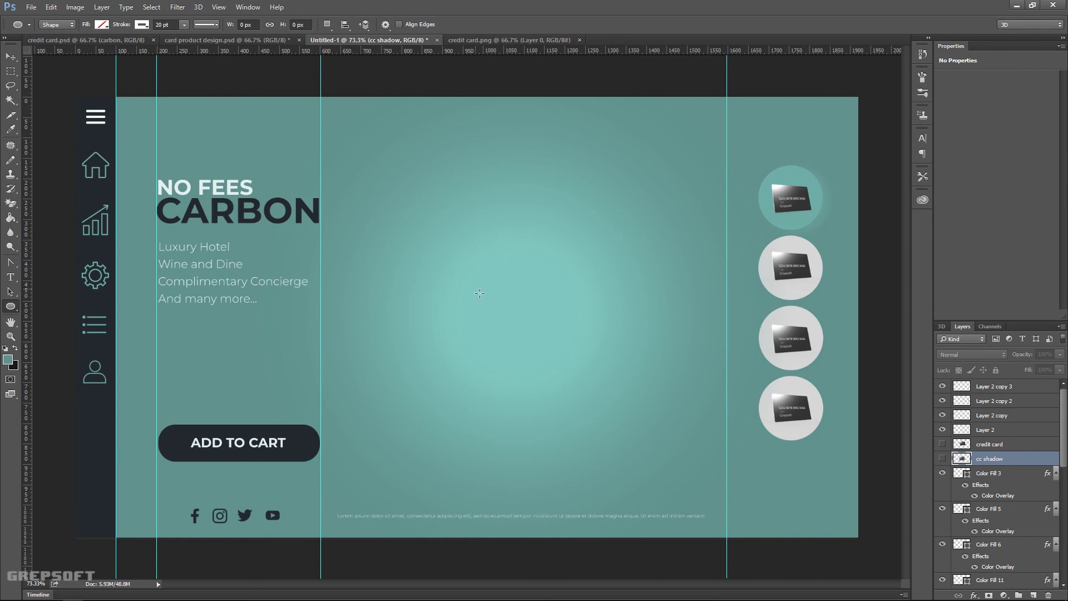
{"action": "left_click_drag", "start_coordinate": [476, 274], "coordinate": [536, 330]}
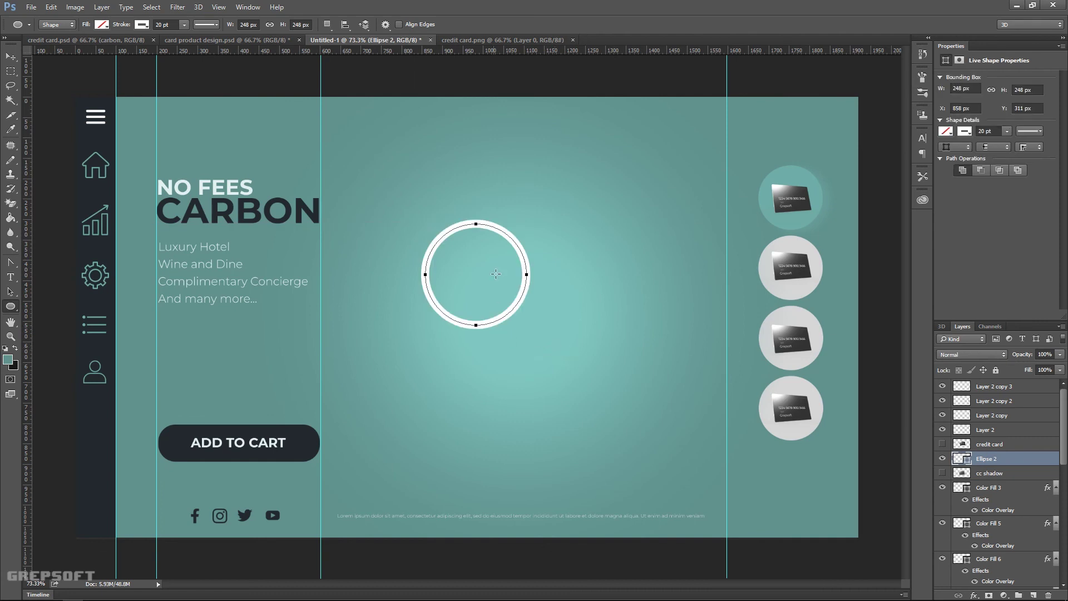
{"action": "left_click", "coordinate": [983, 134]}
{"action": "type", "text": "1"}
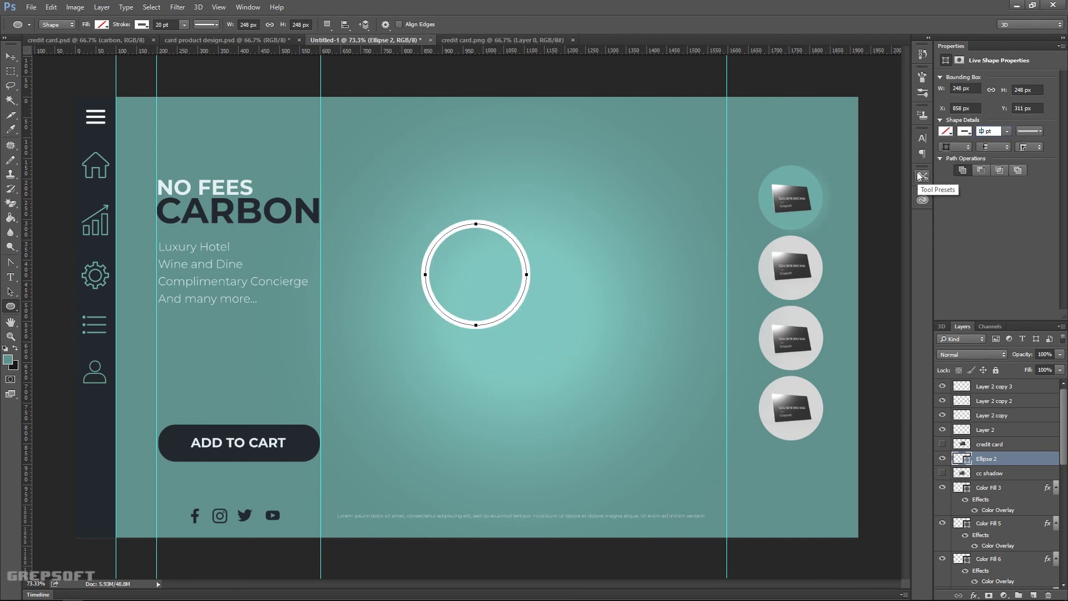
{"action": "key", "text": "Return"}
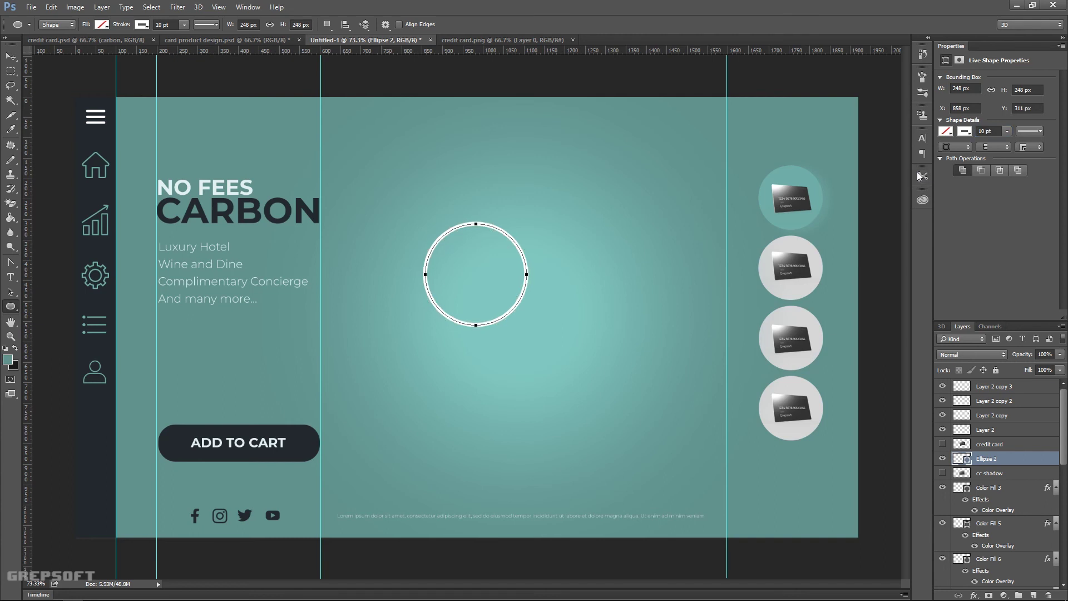
{"action": "left_click", "coordinate": [1036, 149]}
Place two vertical guides across the circle, equally spaced about its centre, and marquee-select the upper arc between them.
{"action": "left_click_drag", "start_coordinate": [27, 250], "coordinate": [458, 256]}
{"action": "left_click_drag", "start_coordinate": [29, 272], "coordinate": [504, 280]}
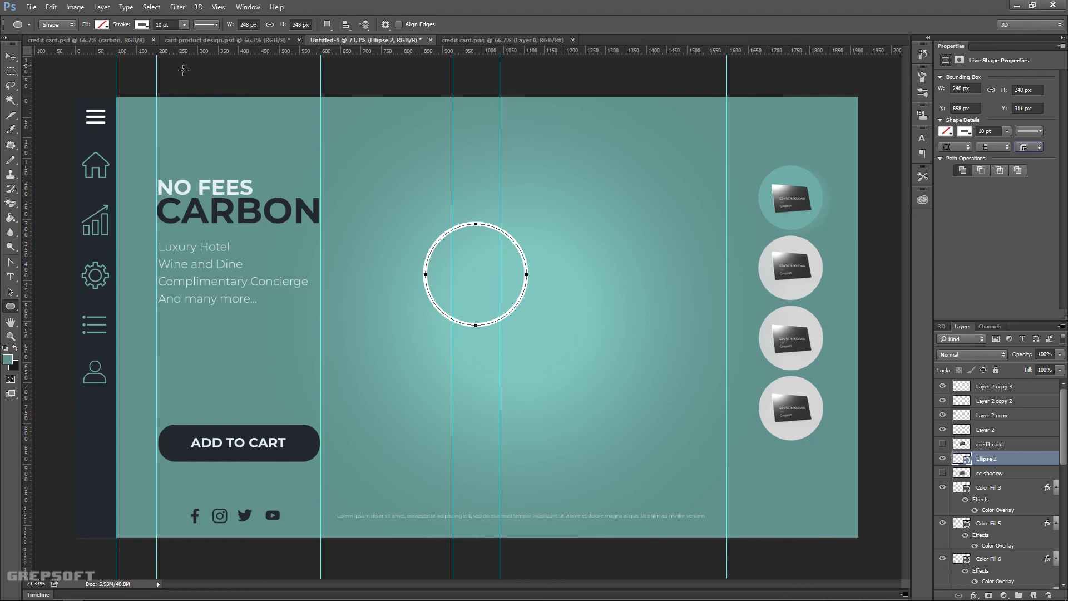
{"action": "left_click", "coordinate": [11, 71]}
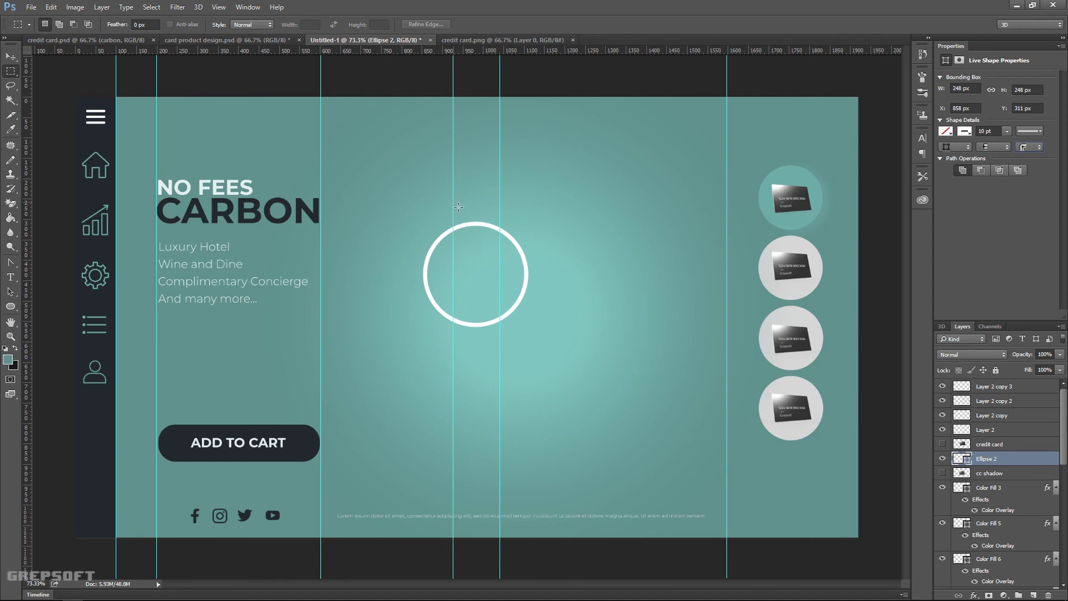
{"action": "left_click_drag", "start_coordinate": [458, 207], "coordinate": [513, 262]}
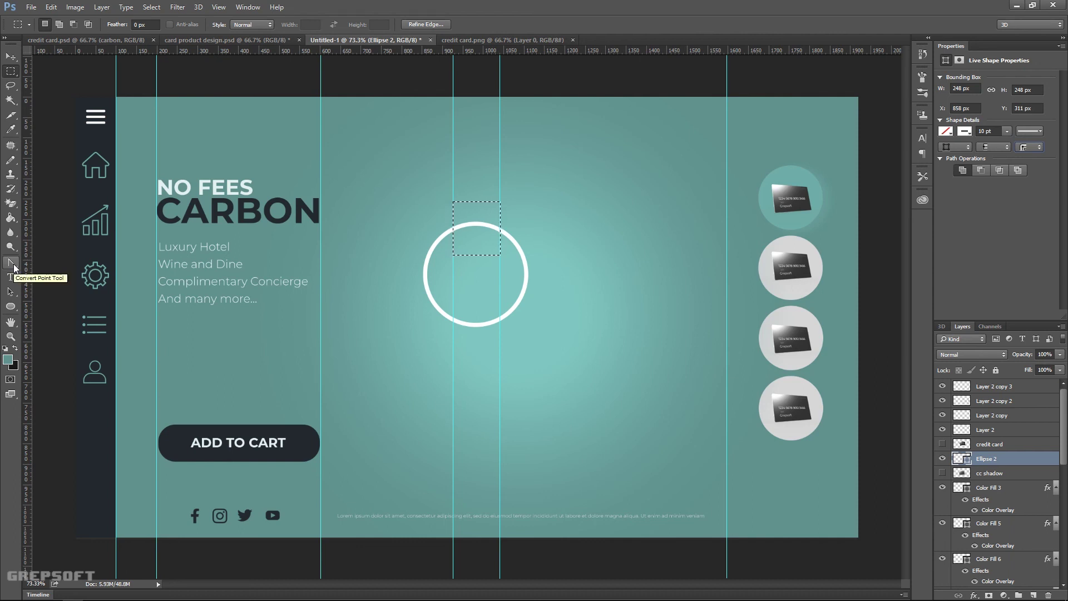
Add anchor points to the circle's path where the two guides cross its upper arc.
{"action": "left_click", "coordinate": [15, 268]}
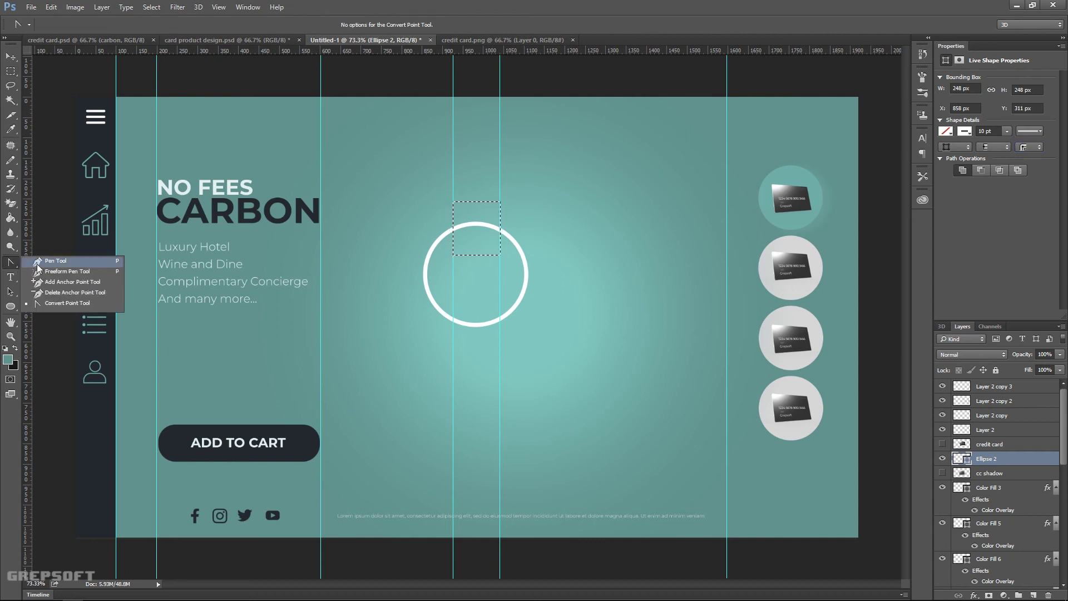
{"action": "left_click", "coordinate": [78, 281]}
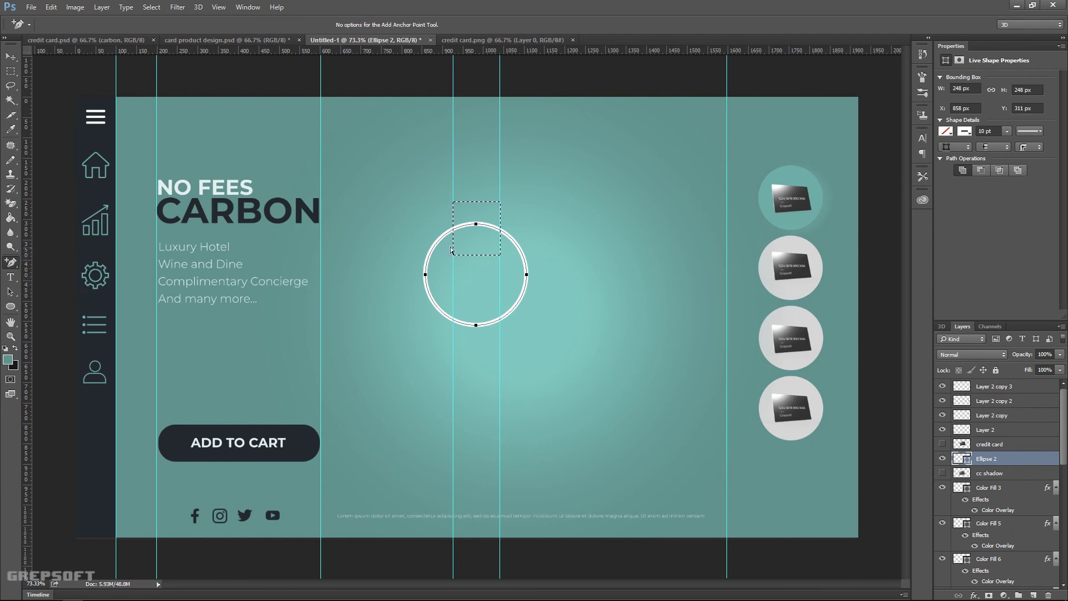
{"action": "left_click", "coordinate": [454, 229]}
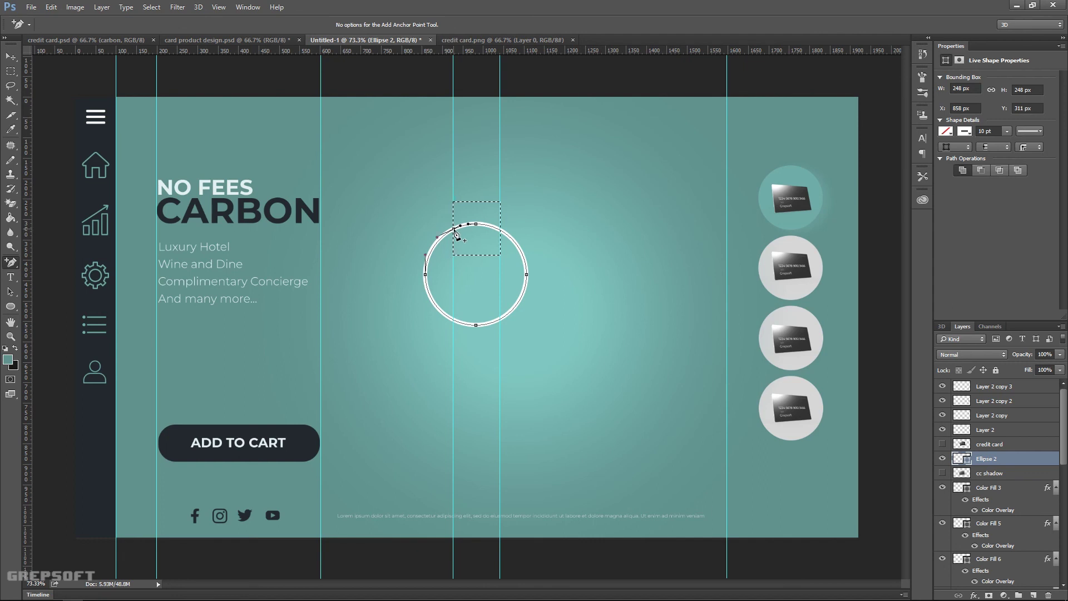
{"action": "left_click", "coordinate": [501, 230]}
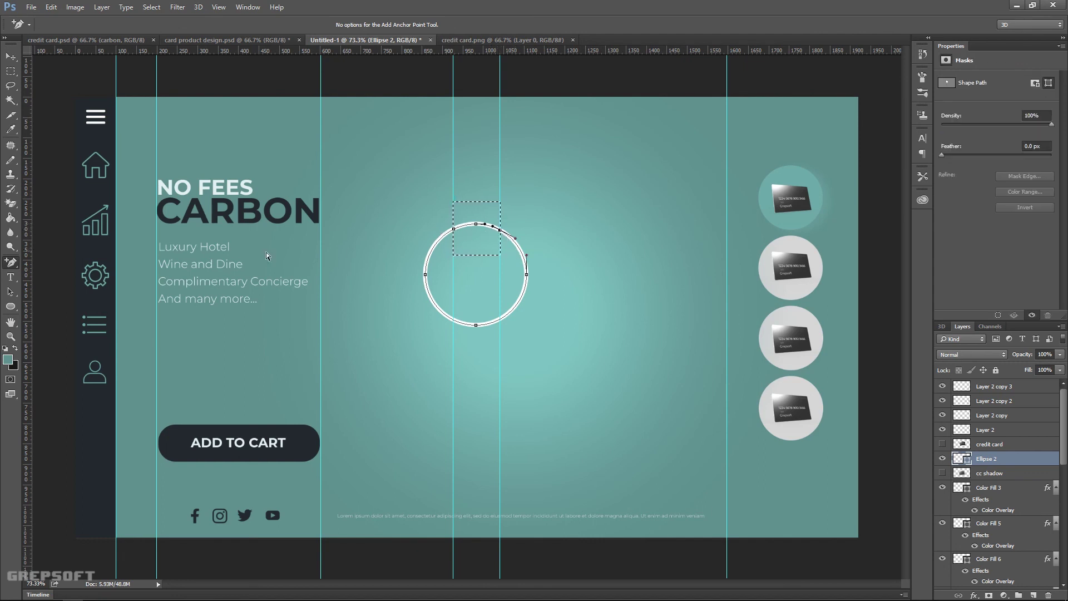
Delete the circle's topmost anchor point to open a gap between the two new anchors, and clear the marquee selection.
{"action": "right_click", "coordinate": [15, 268]}
{"action": "left_click", "coordinate": [72, 302]}
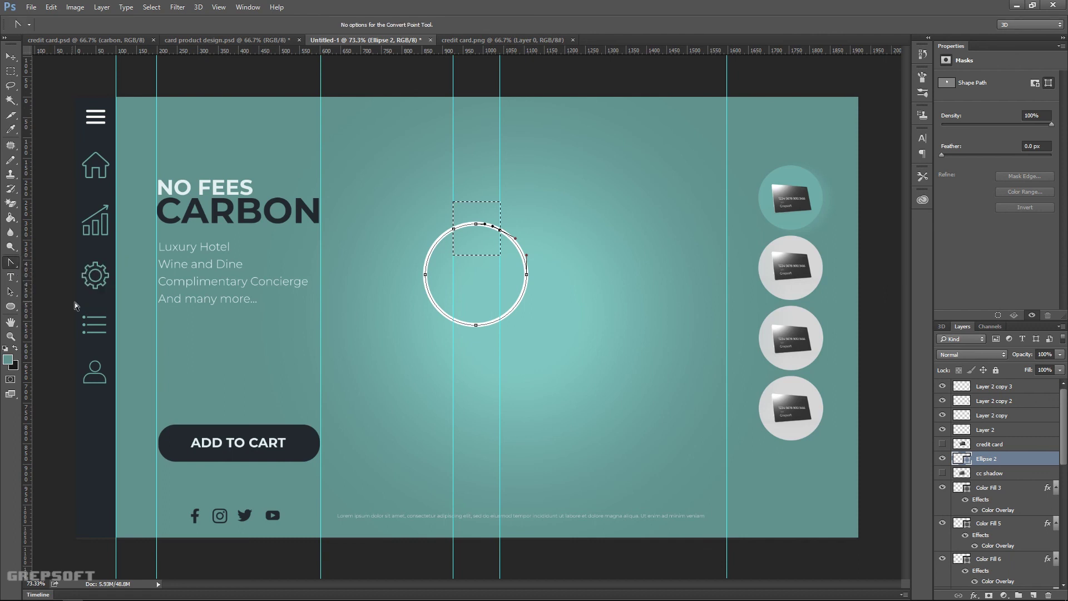
{"action": "left_click", "coordinate": [476, 224]}
{"action": "key", "text": "Delete"}
{"action": "key", "text": "ctrl+d"}
Draw a vertical white line about 81 px long through the gap at the top of the ring to form a power symbol.
{"action": "left_click", "coordinate": [11, 306]}
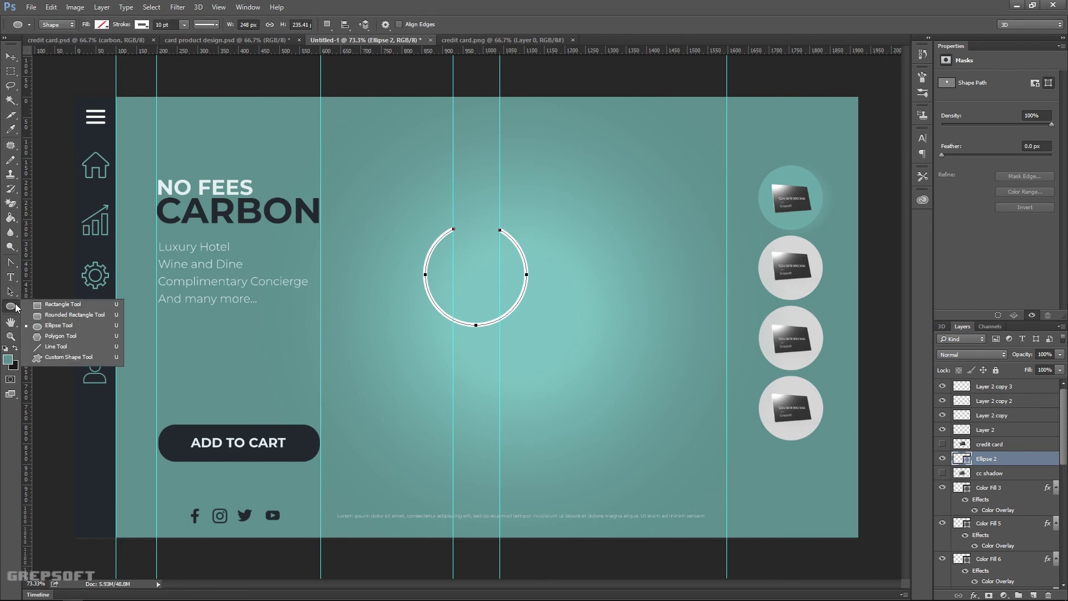
{"action": "left_click", "coordinate": [56, 346]}
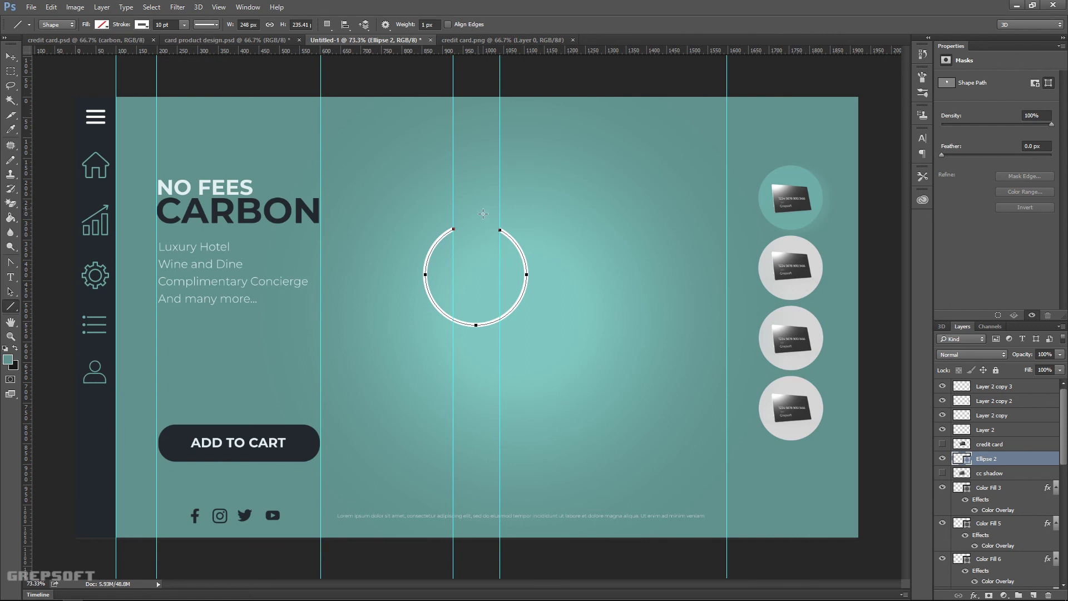
{"action": "left_click_drag", "start_coordinate": [480, 210], "coordinate": [478, 243]}
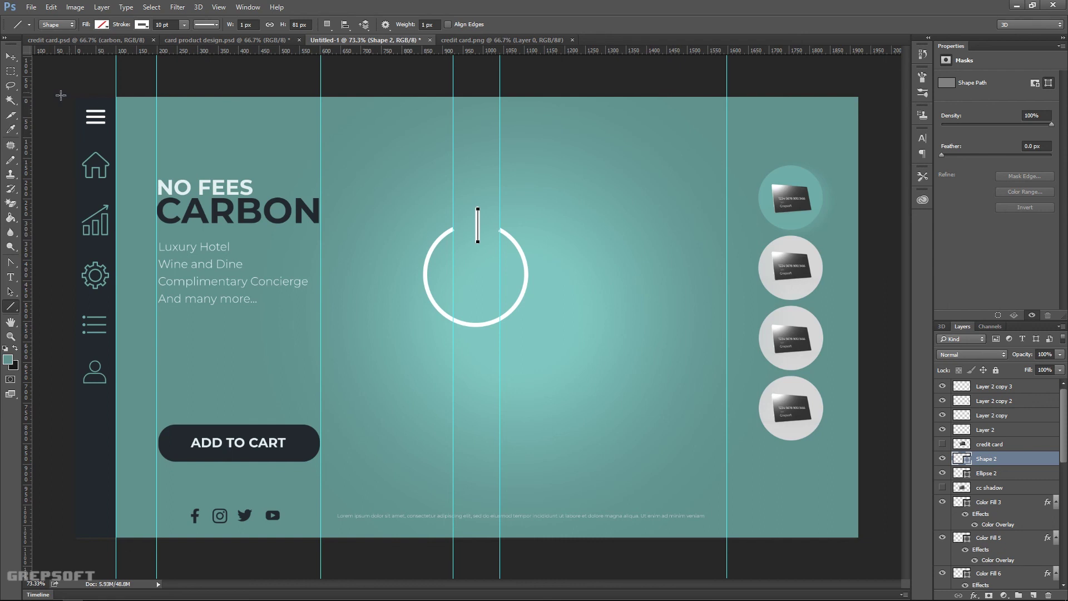
Group the line and ring layers (Shape 2 and Ellipse 2) and rename the group logout.
{"action": "left_click", "coordinate": [11, 58]}
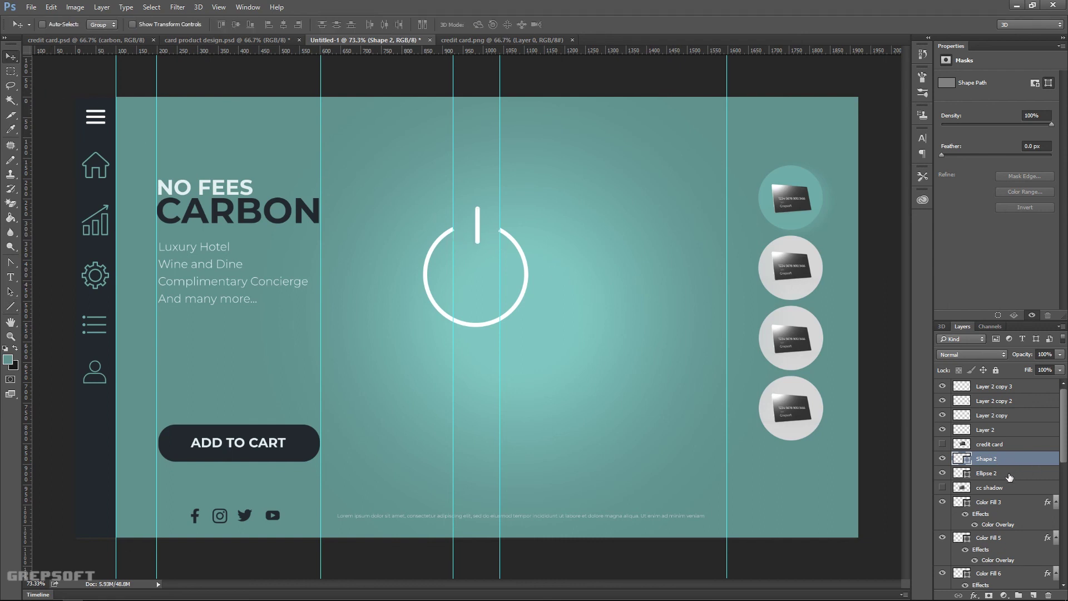
{"action": "left_click", "coordinate": [995, 474], "text": "ctrl"}
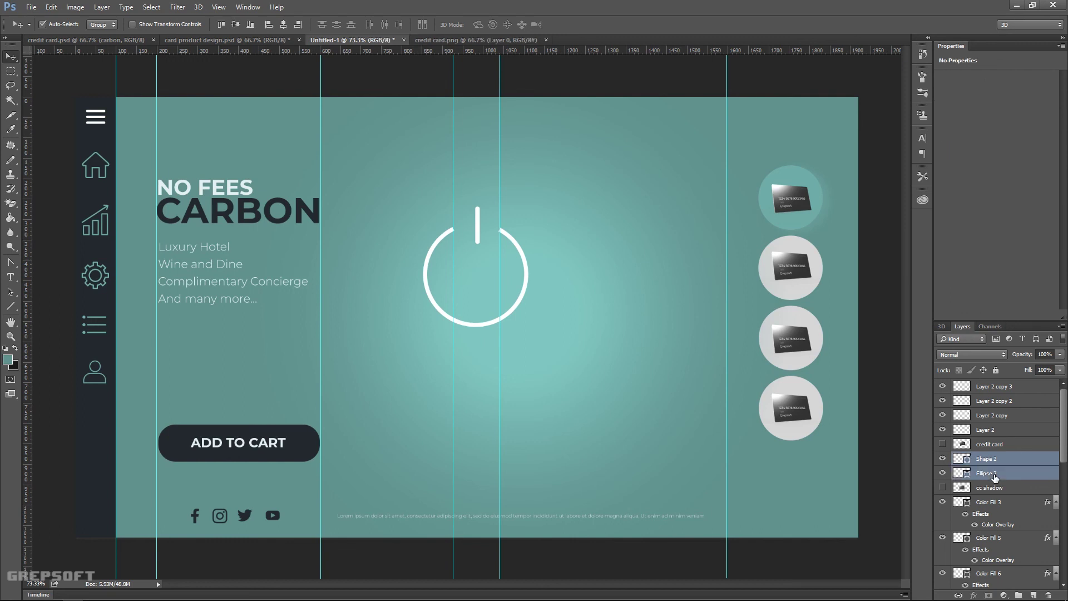
{"action": "key", "text": "ctrl+g"}
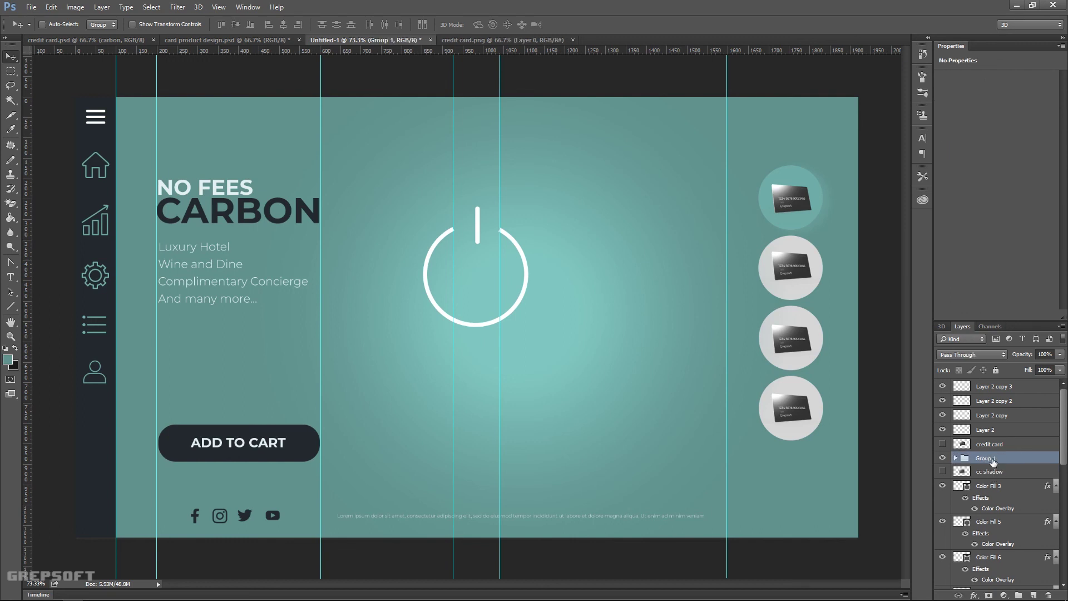
{"action": "double_click", "coordinate": [988, 458]}
{"action": "type", "text": "logout"}
{"action": "key", "text": "Return"}
{"action": "left_click", "coordinate": [943, 458]}
{"action": "left_click", "coordinate": [942, 458]}
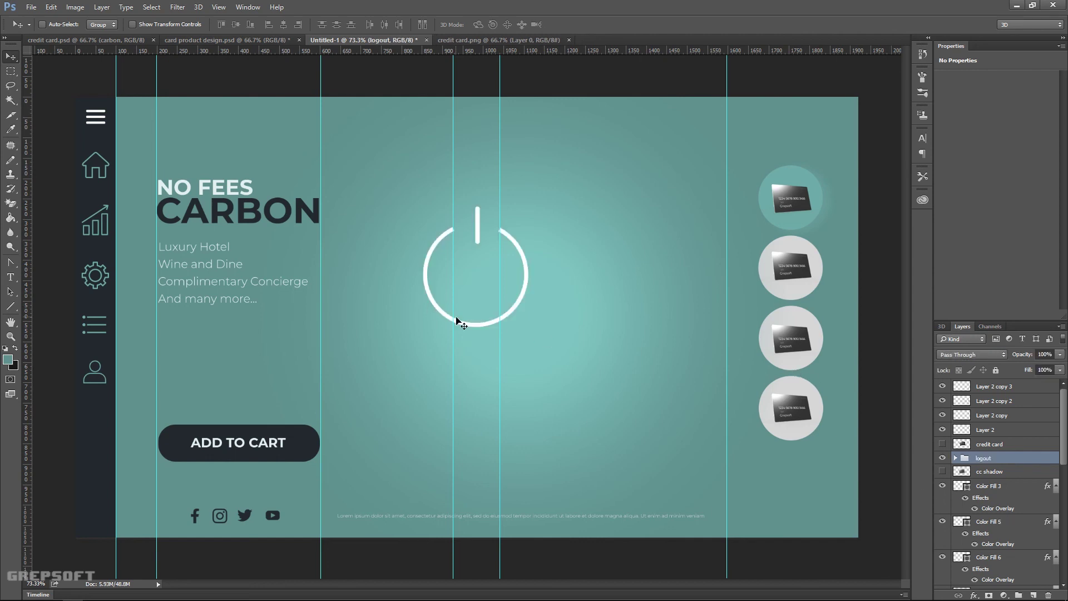
Scale the logout icon to about 16% and place it at the bottom of the dark sidebar.
{"action": "key", "text": "ctrl+t"}
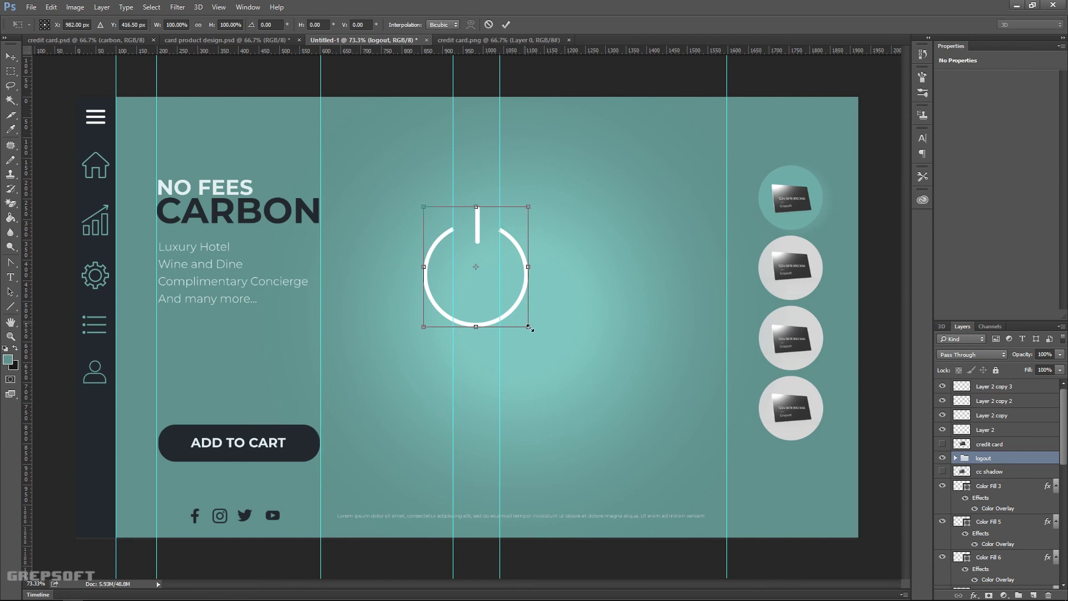
{"action": "left_click_drag", "start_coordinate": [528, 327], "coordinate": [489, 288]}
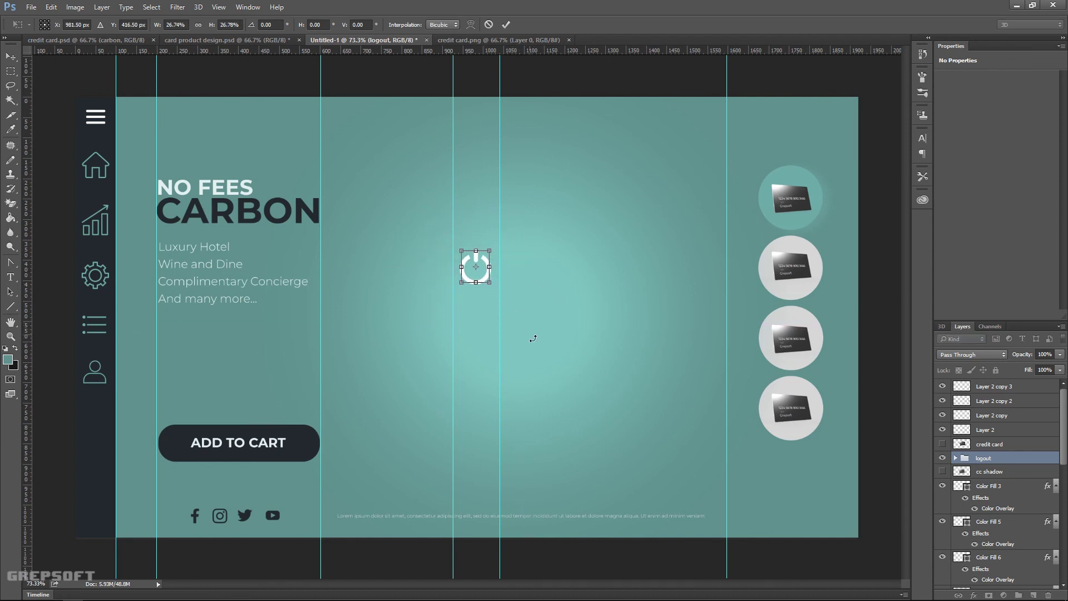
{"action": "left_click_drag", "start_coordinate": [486, 275], "coordinate": [106, 517]}
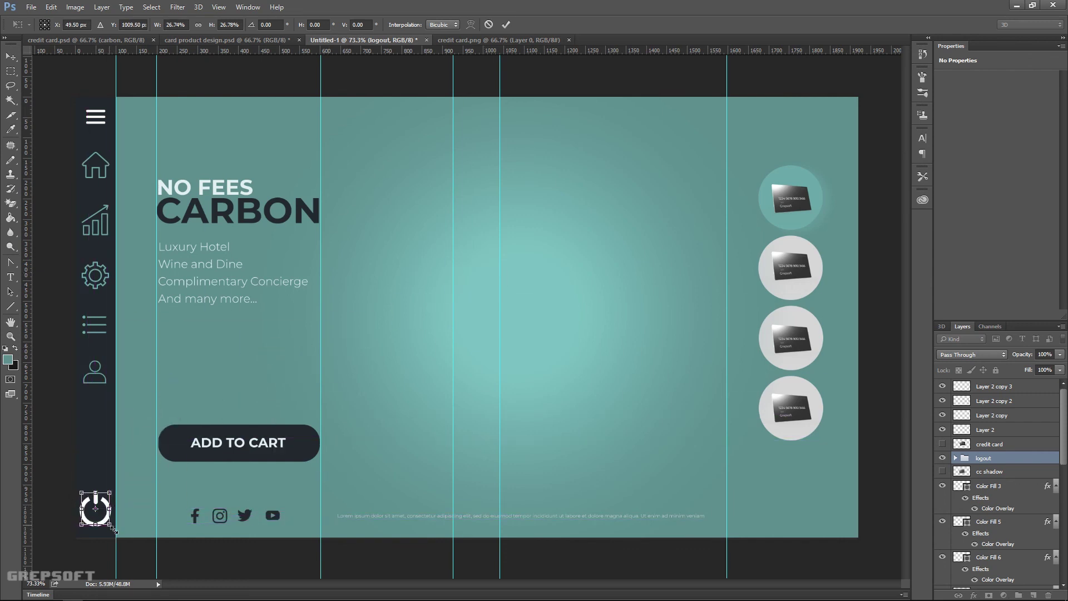
{"action": "left_click_drag", "start_coordinate": [112, 527], "coordinate": [105, 525]}
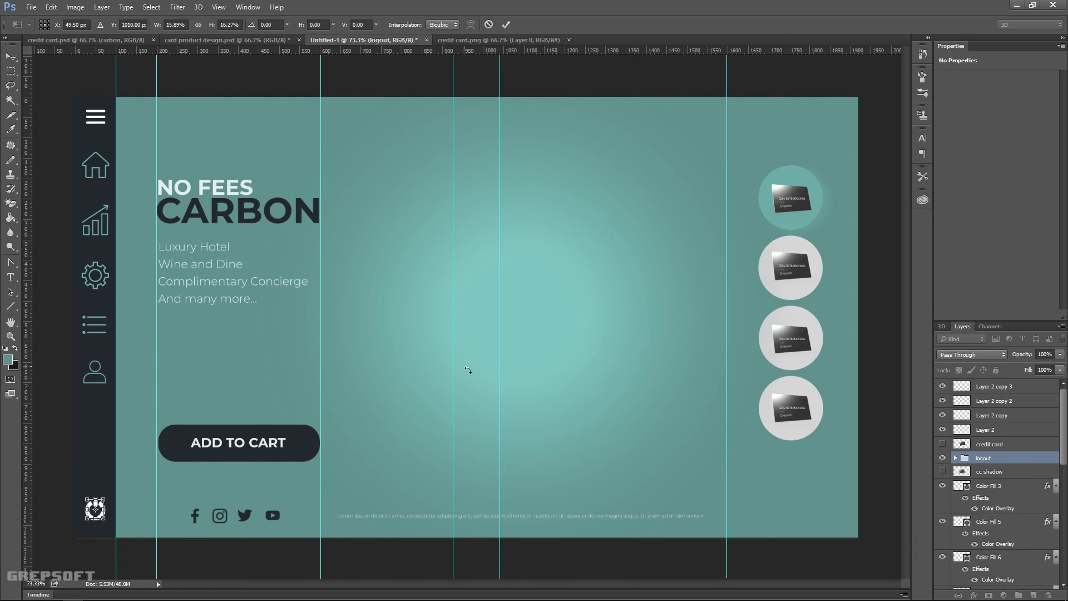
{"action": "key", "text": "Return"}
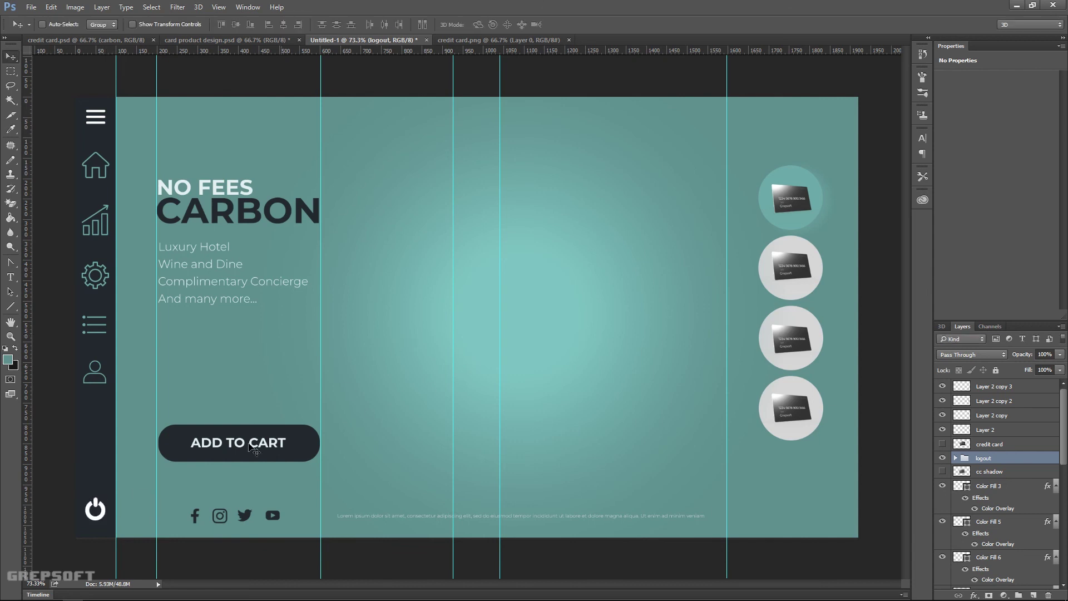
Set the stroke of the logout icon's vertical line (Shape 2) to 5 pt.
{"action": "left_click", "coordinate": [957, 458]}
{"action": "left_click", "coordinate": [999, 472]}
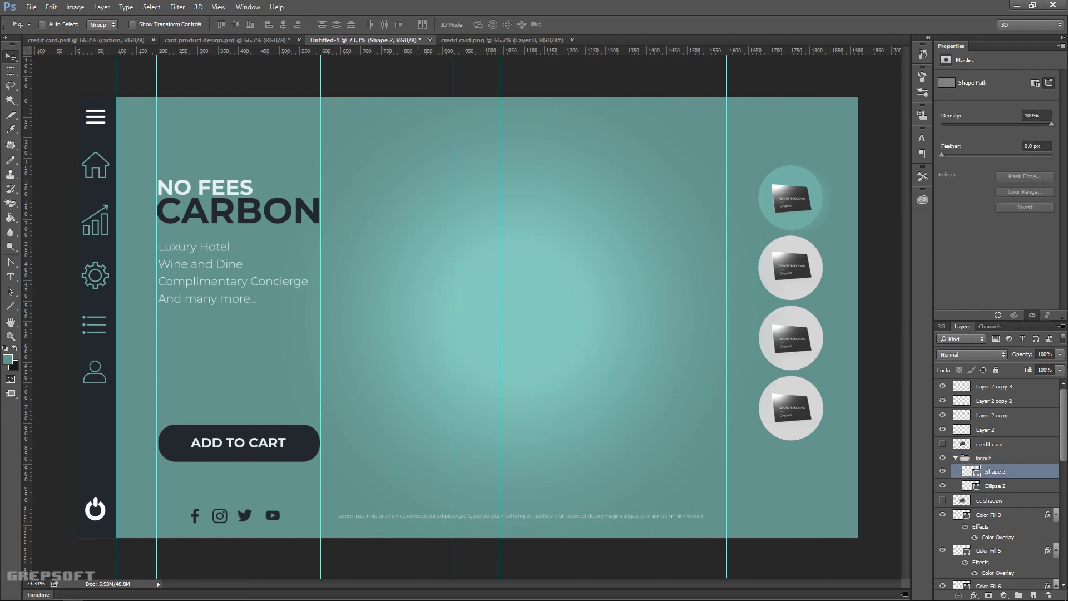
{"action": "left_click", "coordinate": [12, 292]}
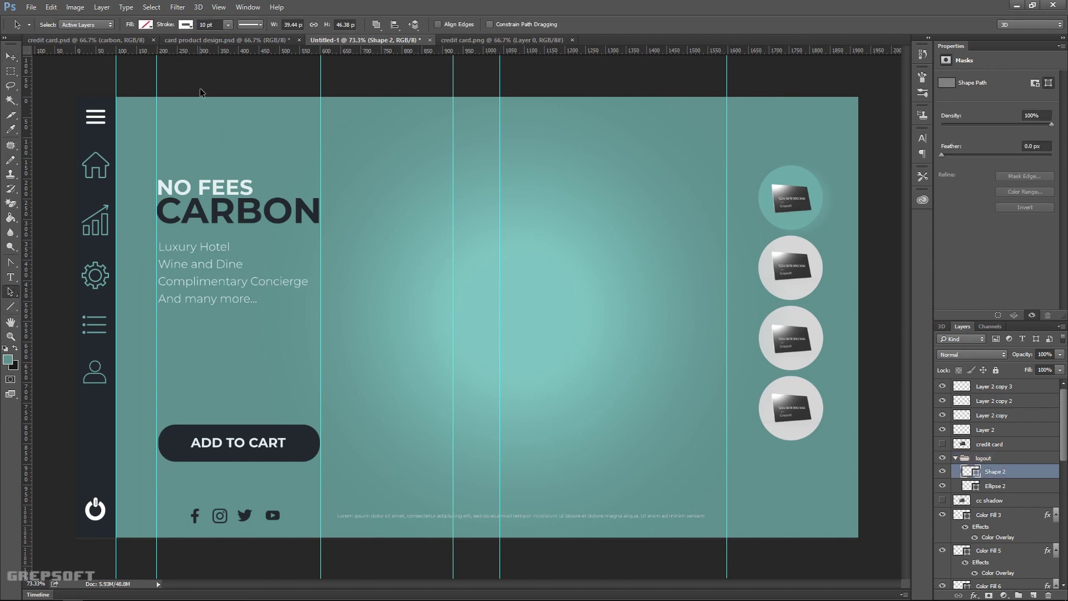
{"action": "left_click", "coordinate": [207, 25]}
{"action": "type", "text": "5"}
{"action": "key", "text": "Return"}
Set the stroke of the logout icon's ring (Ellipse 2) to 5 pt and adjust its line caps.
{"action": "left_click", "coordinate": [995, 486]}
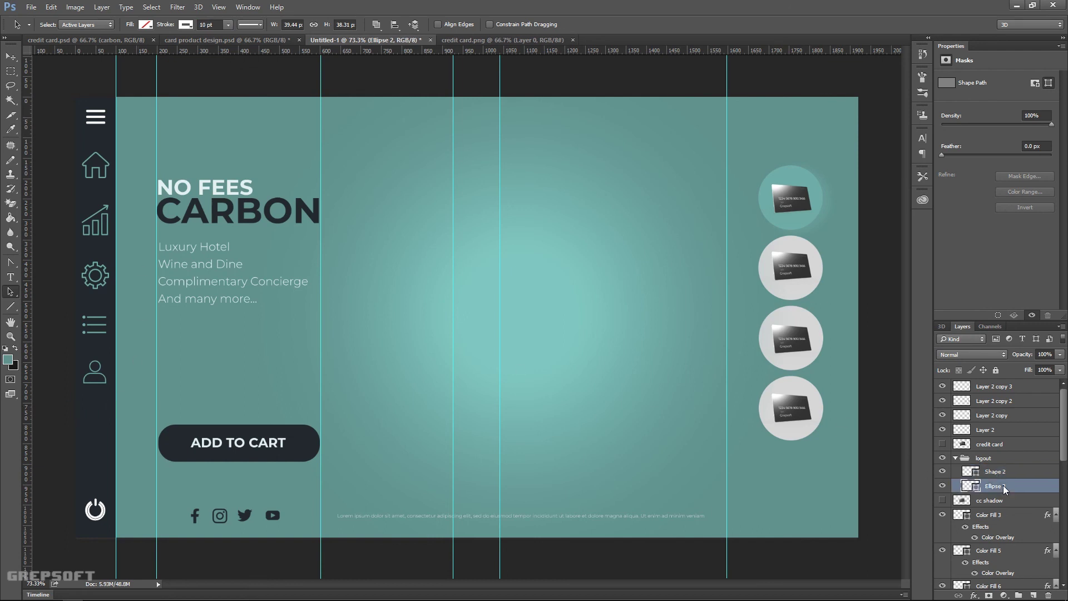
{"action": "left_click", "coordinate": [212, 25]}
{"action": "type", "text": "5"}
{"action": "key", "text": "Return"}
{"action": "left_click", "coordinate": [248, 26]}
{"action": "left_click", "coordinate": [247, 143]}
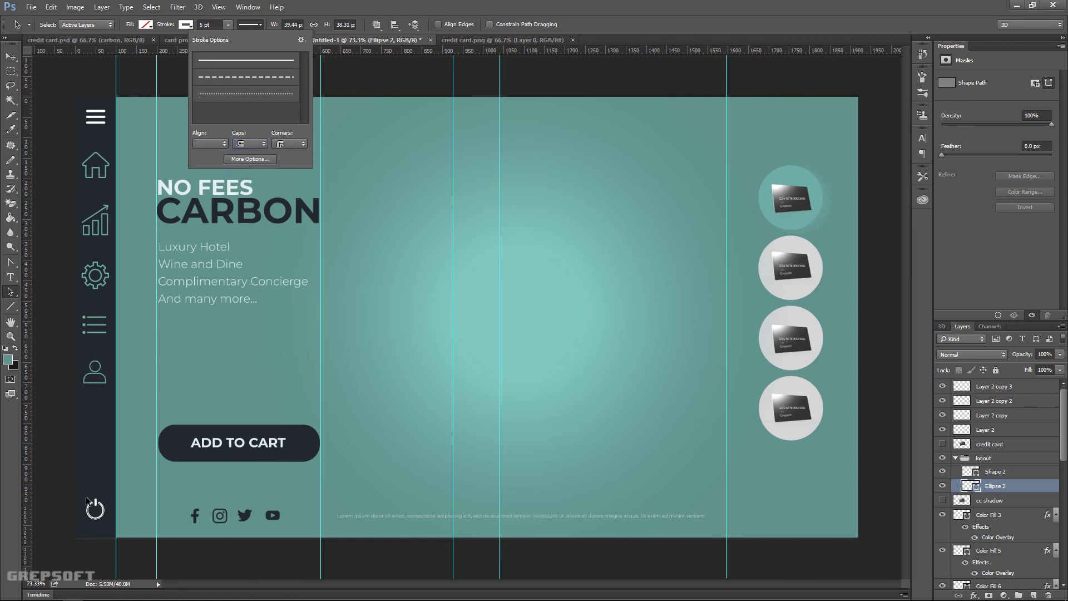
Apply a Color Overlay in light teal #75c6c2 to the logout group.
{"action": "left_click", "coordinate": [10, 56]}
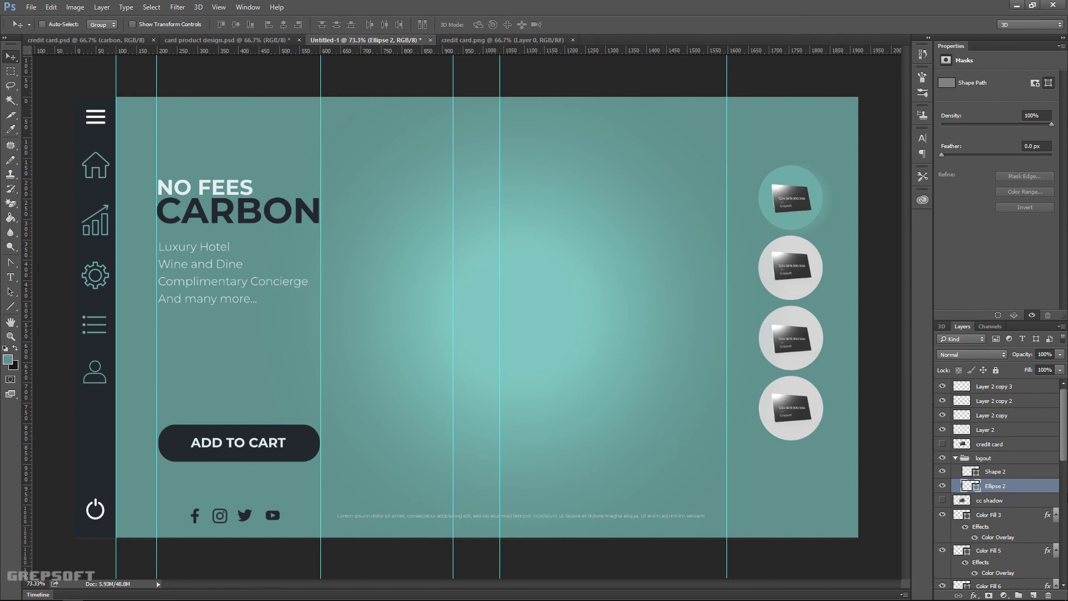
{"action": "left_click", "coordinate": [1047, 459]}
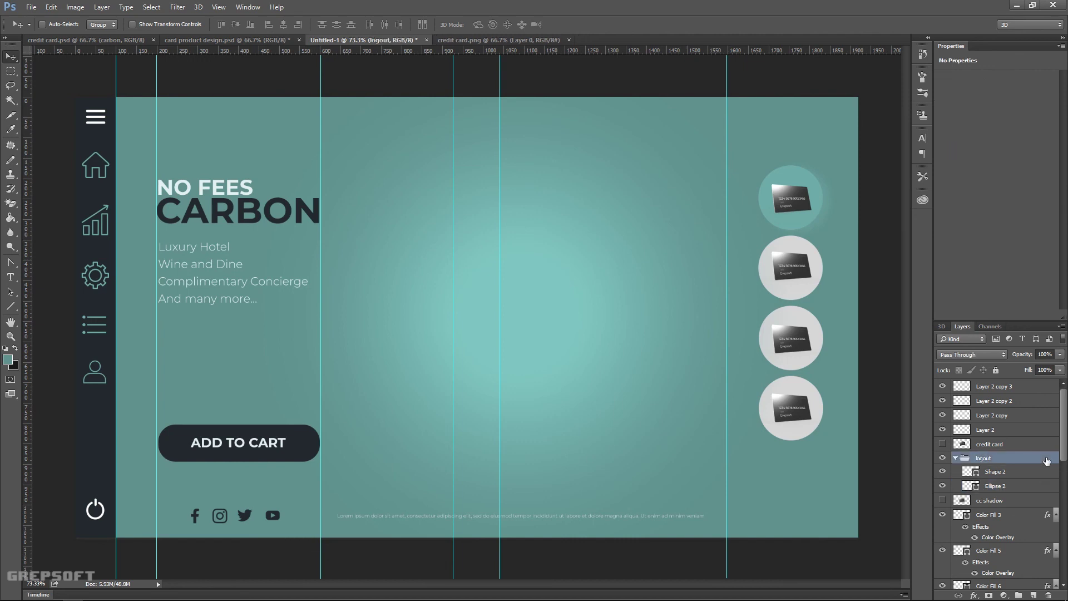
{"action": "double_click", "coordinate": [1046, 459]}
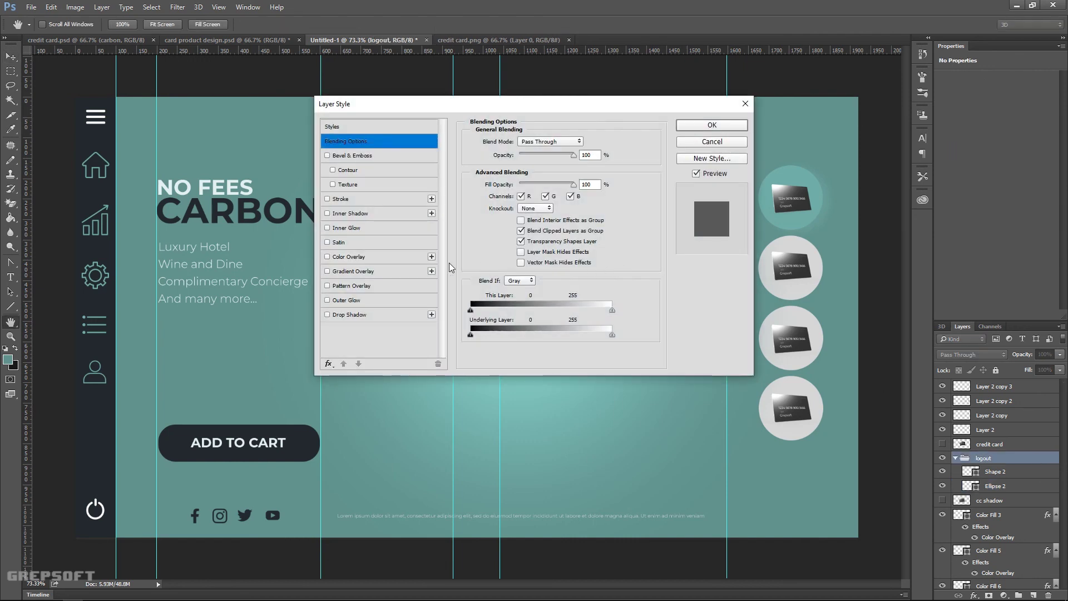
{"action": "left_click", "coordinate": [352, 256]}
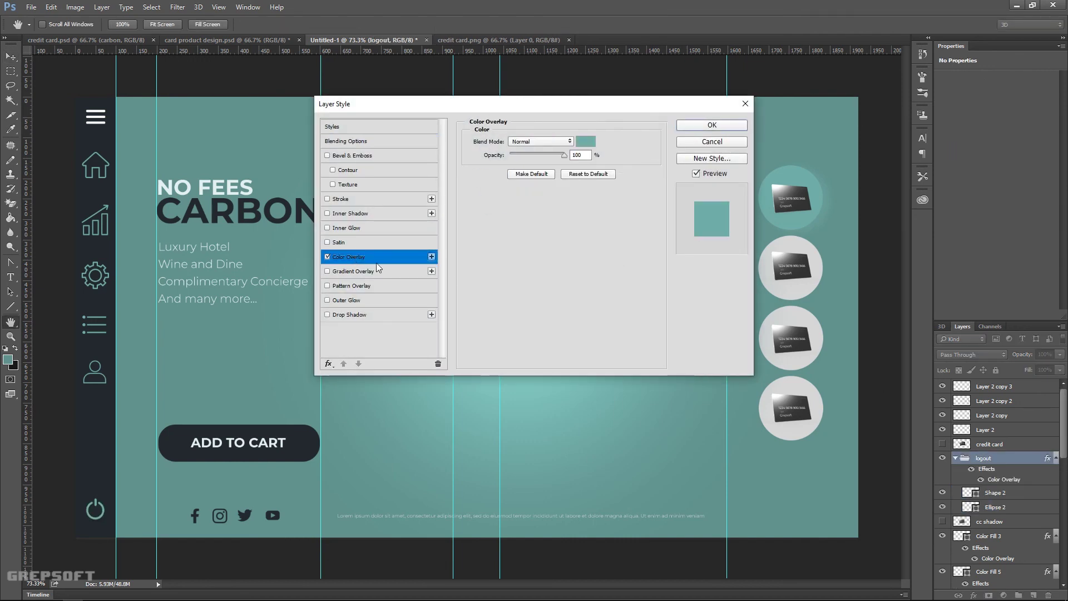
{"action": "left_click", "coordinate": [592, 144]}
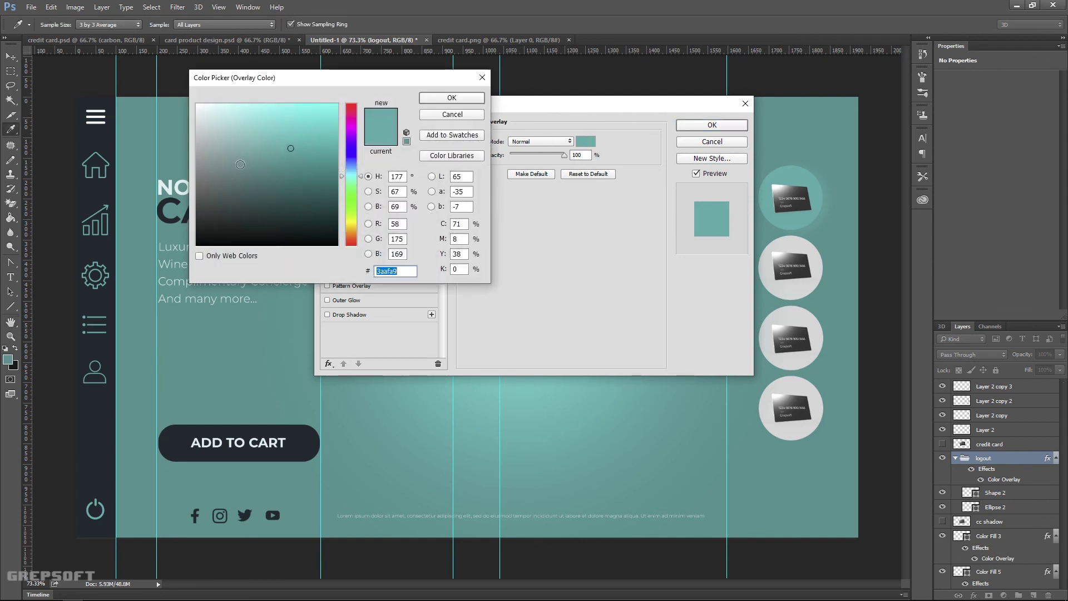
{"action": "left_click", "coordinate": [235, 162]}
{"action": "mouse_move", "coordinate": [235, 162]}
{"action": "left_mouse_down"}
{"action": "mouse_move", "coordinate": [233, 170]}
{"action": "mouse_move", "coordinate": [229, 132]}
{"action": "mouse_move", "coordinate": [202, 165]}
{"action": "mouse_move", "coordinate": [199, 193]}
{"action": "mouse_move", "coordinate": [204, 167]}
{"action": "mouse_move", "coordinate": [254, 136]}
{"action": "left_mouse_up"}
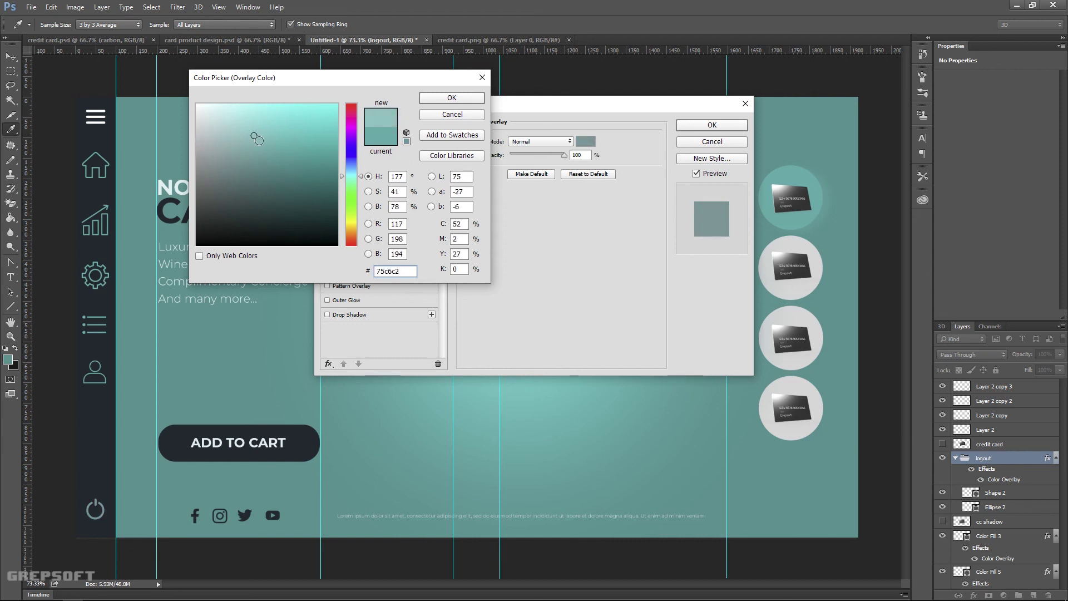
{"action": "left_click", "coordinate": [452, 98]}
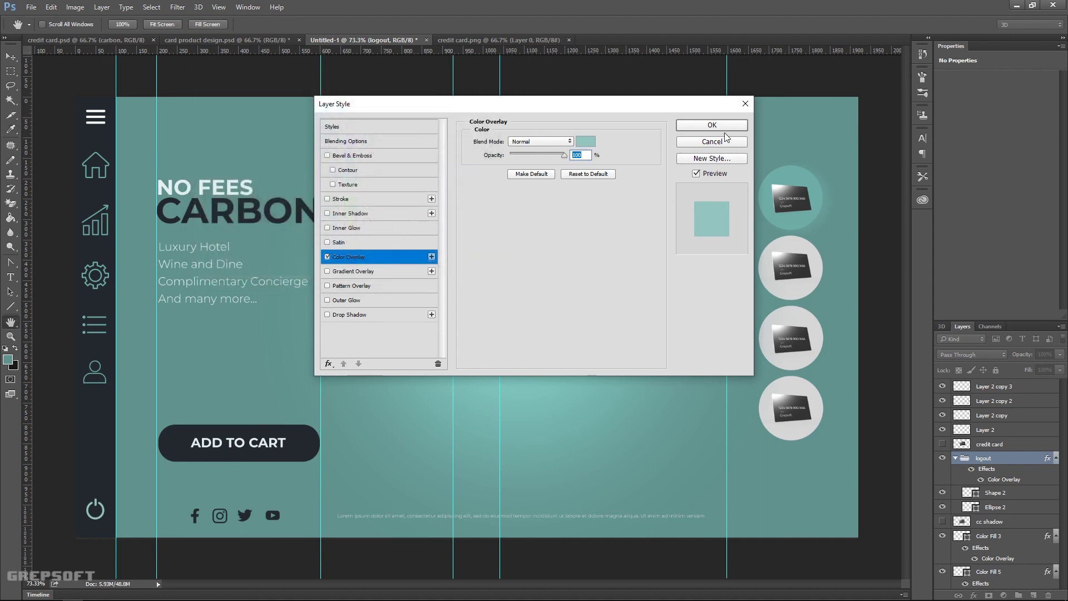
{"action": "left_click", "coordinate": [718, 125]}
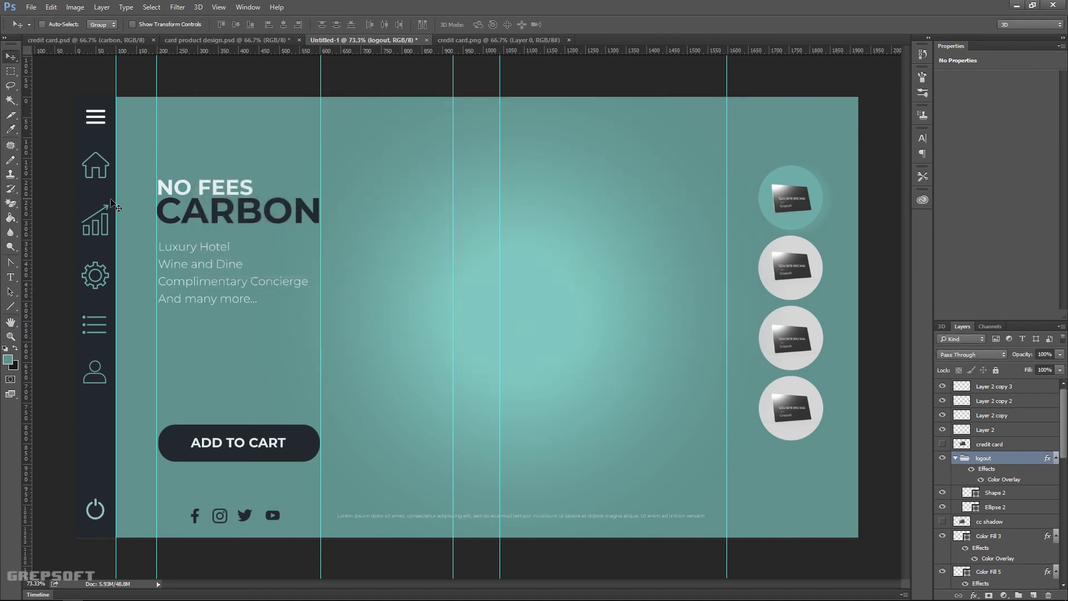
Remove the vertical guides along the sidebar, headings and centre of the canvas.
{"action": "left_click_drag", "start_coordinate": [116, 202], "coordinate": [28, 187]}
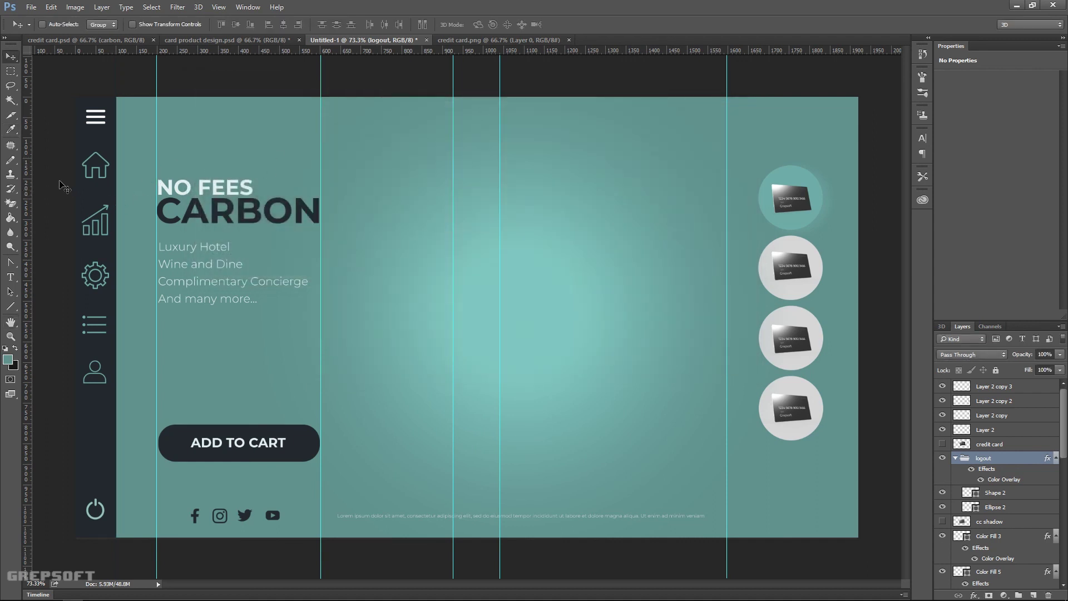
{"action": "left_click_drag", "start_coordinate": [156, 187], "coordinate": [27, 186]}
{"action": "left_click_drag", "start_coordinate": [321, 178], "coordinate": [27, 181]}
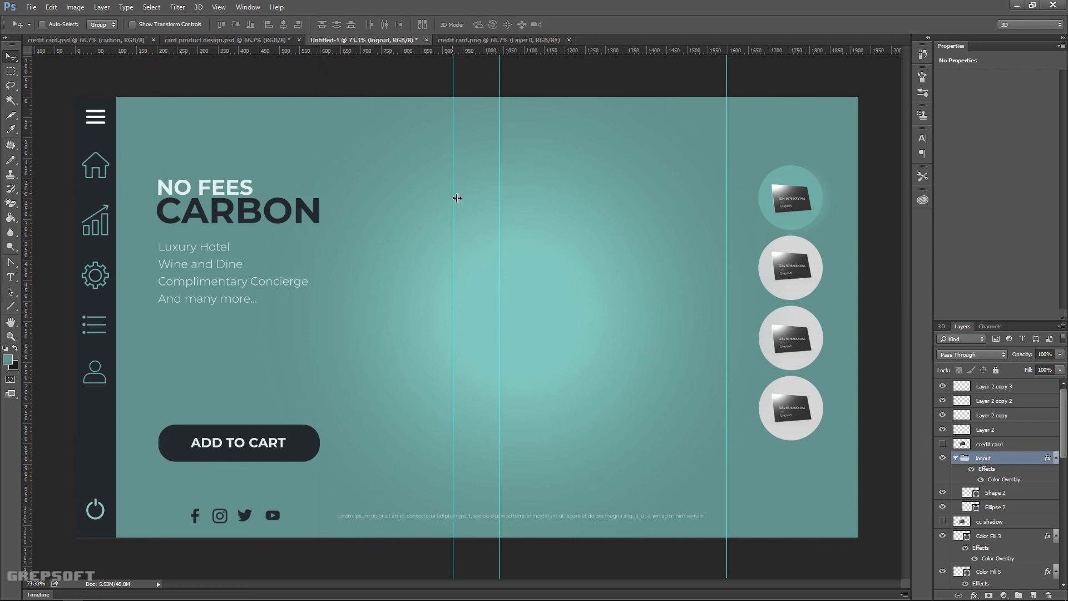
{"action": "left_click_drag", "start_coordinate": [453, 198], "coordinate": [28, 200]}
{"action": "left_click_drag", "start_coordinate": [501, 226], "coordinate": [28, 226]}
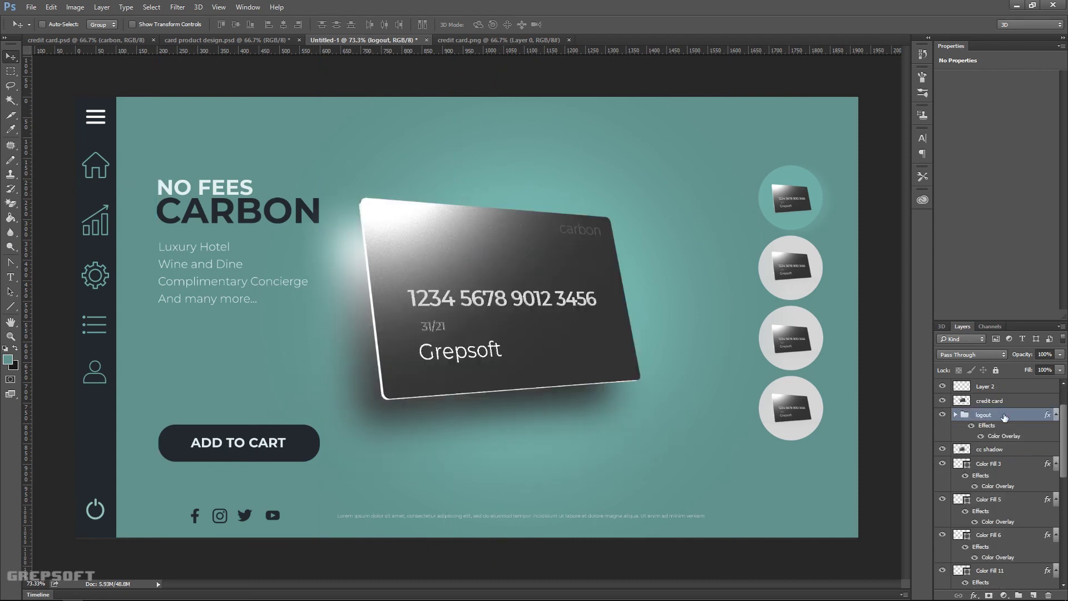